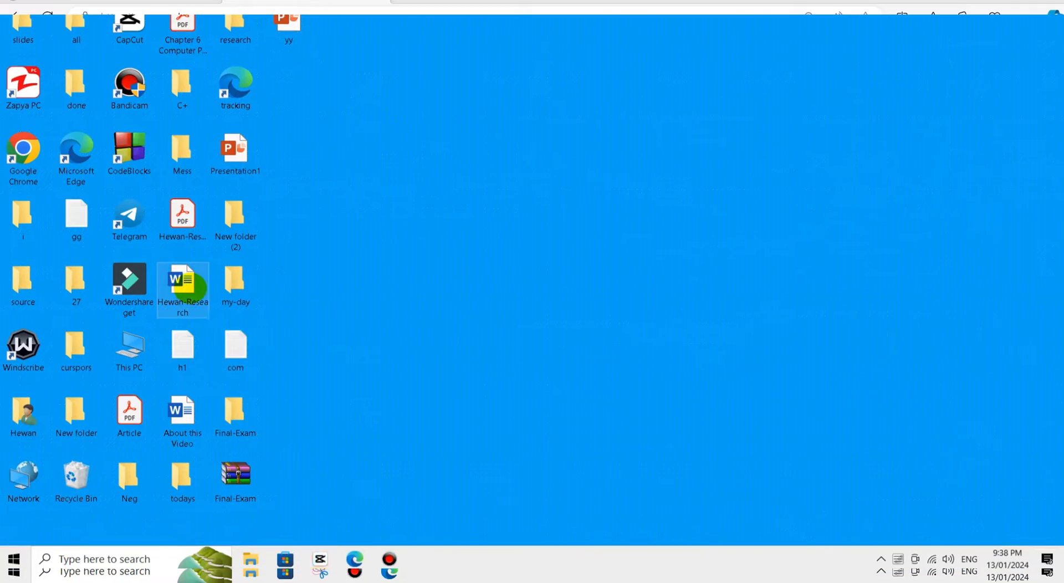
- Open the research Word document on the desktop and look through its pages and the related PDF
{"action": "double_click", "coordinate": [183, 282]}
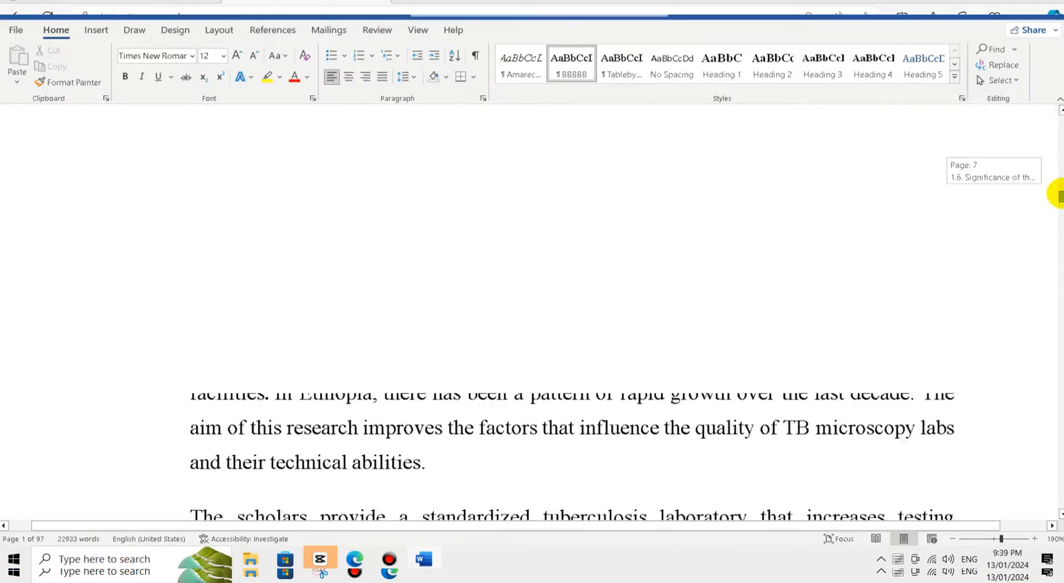
{"action": "scroll", "coordinate": [582, 349], "scroll_direction": "down", "scroll_amount": 20}
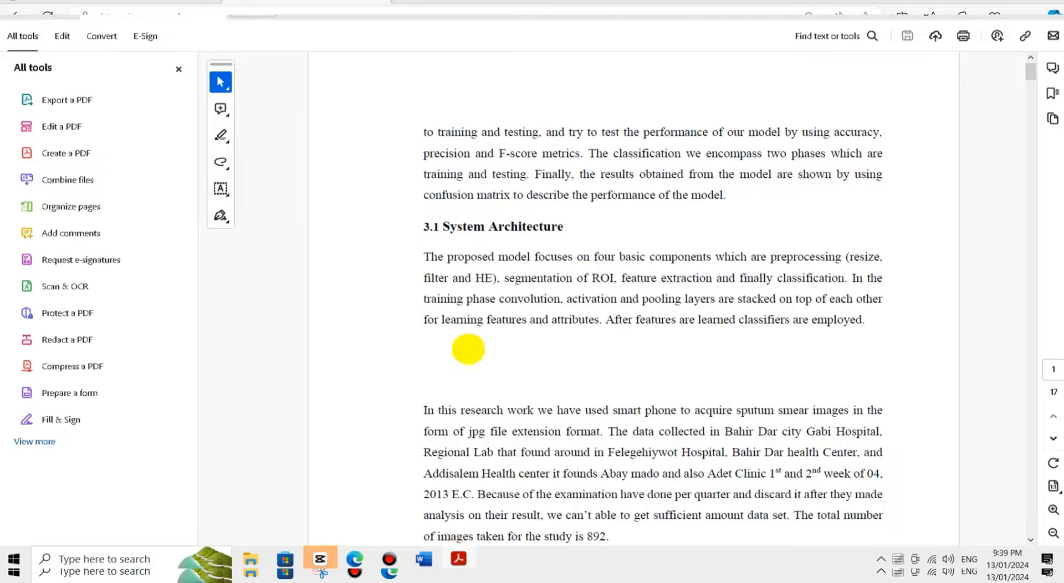
{"action": "left_click_drag", "start_coordinate": [1026, 78], "coordinate": [965, 416]}
{"action": "scroll", "coordinate": [1035, 233], "scroll_direction": "up", "scroll_amount": 15}
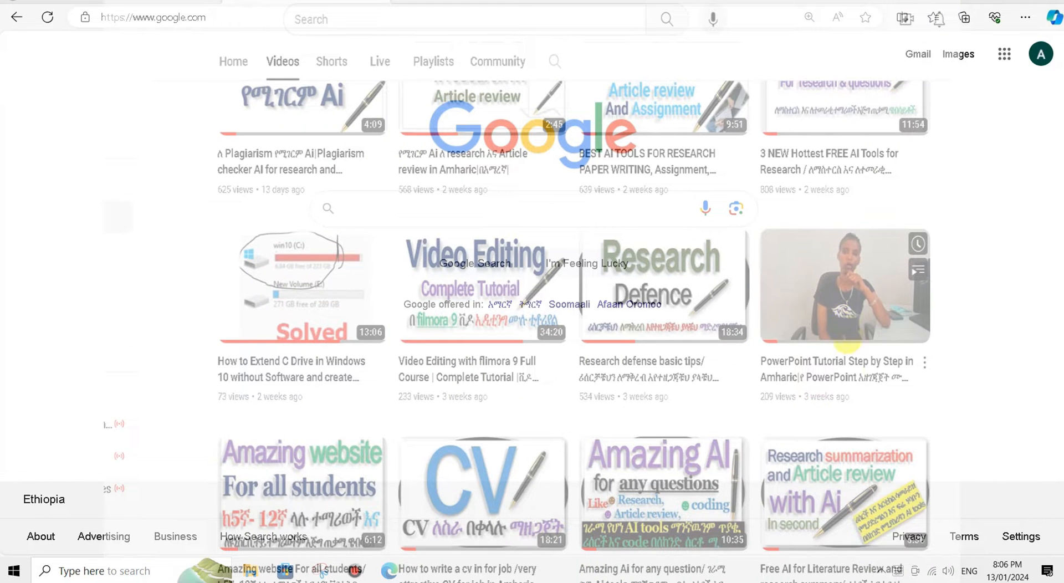
- Open the step-by-step PowerPoint tutorial from the channel's videos and skim its content, title and description
{"action": "scroll", "coordinate": [886, 341], "scroll_direction": "down", "scroll_amount": 2}
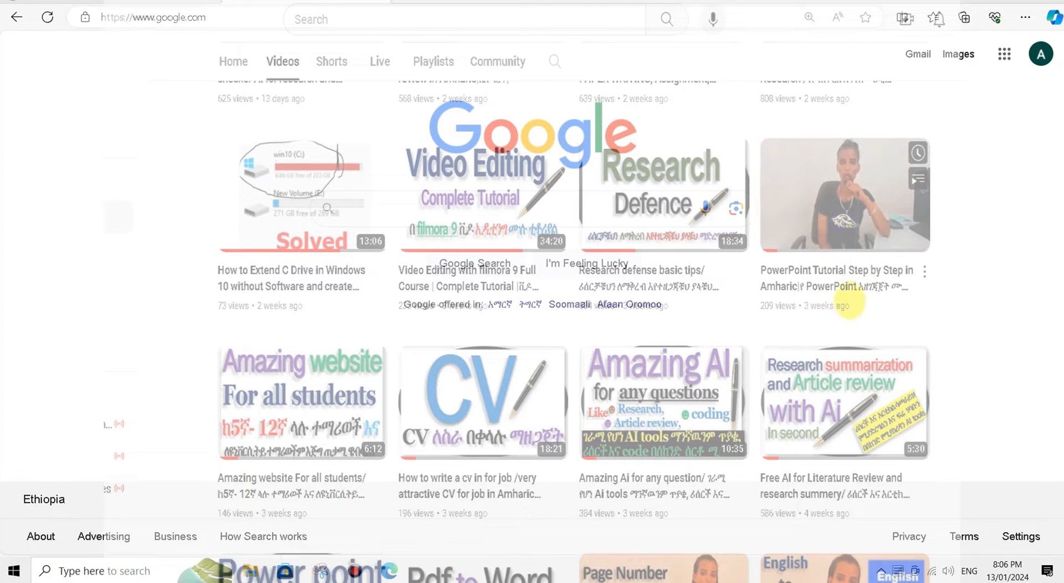
{"action": "left_click", "coordinate": [811, 280]}
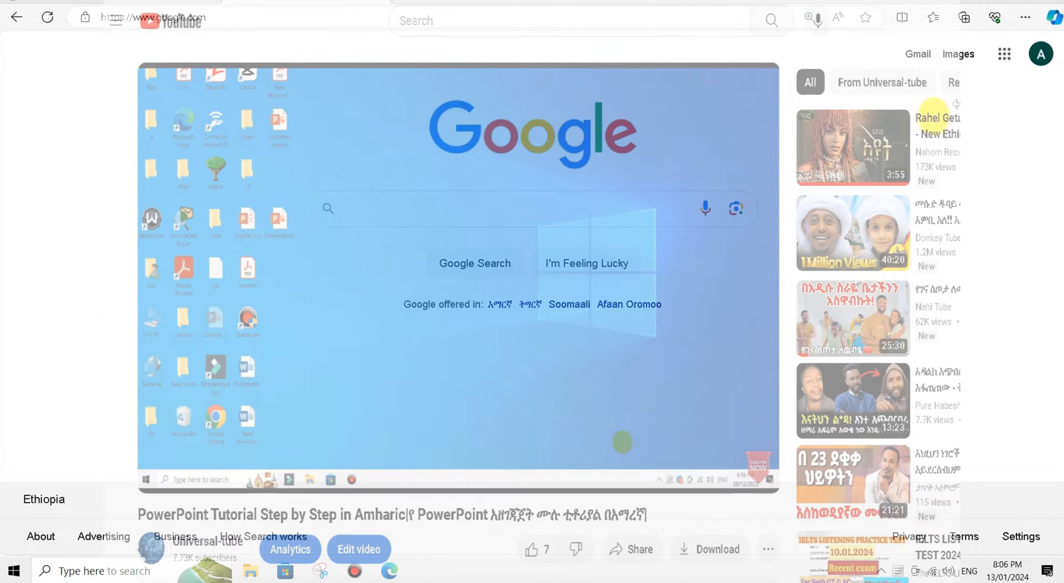
{"action": "scroll", "coordinate": [383, 485], "scroll_direction": "down", "scroll_amount": 2}
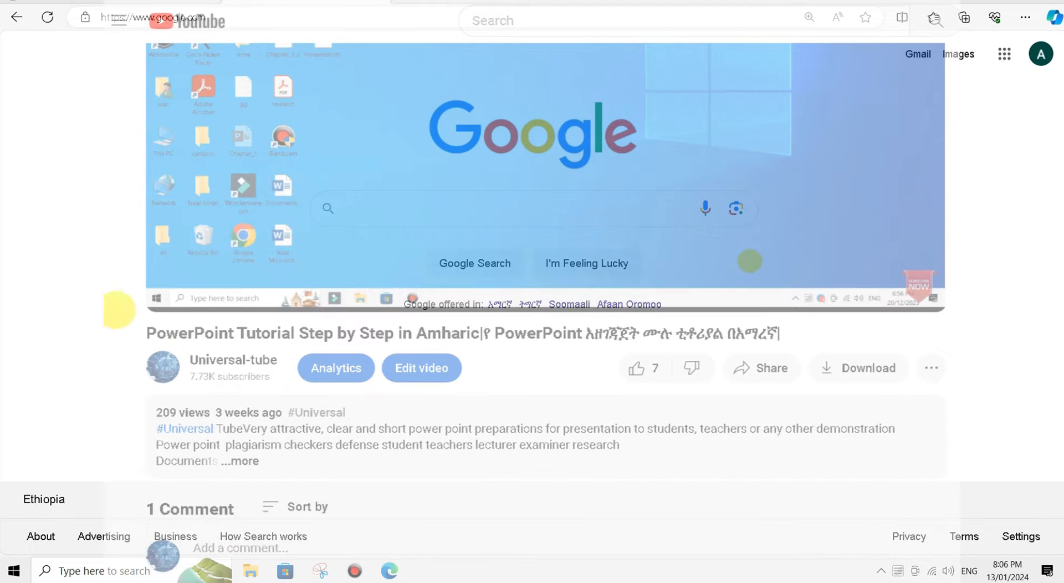
{"action": "left_click_drag", "start_coordinate": [423, 339], "coordinate": [724, 347]}
{"action": "left_click", "coordinate": [637, 338]}
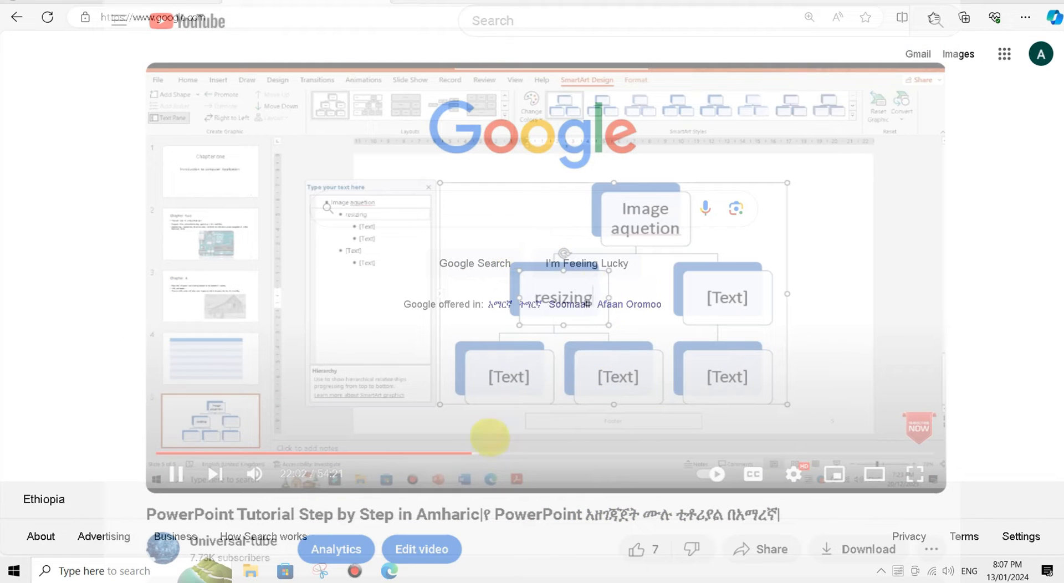
{"action": "left_click", "coordinate": [637, 453]}
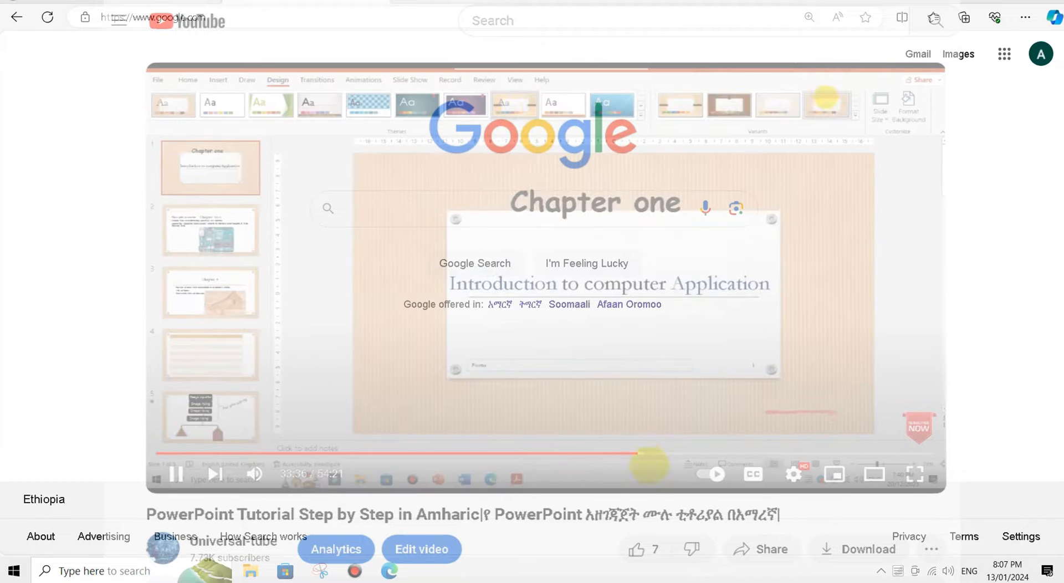
{"action": "left_click_drag", "start_coordinate": [638, 453], "coordinate": [843, 453]}
{"action": "scroll", "coordinate": [546, 277], "scroll_direction": "down", "scroll_amount": 2}
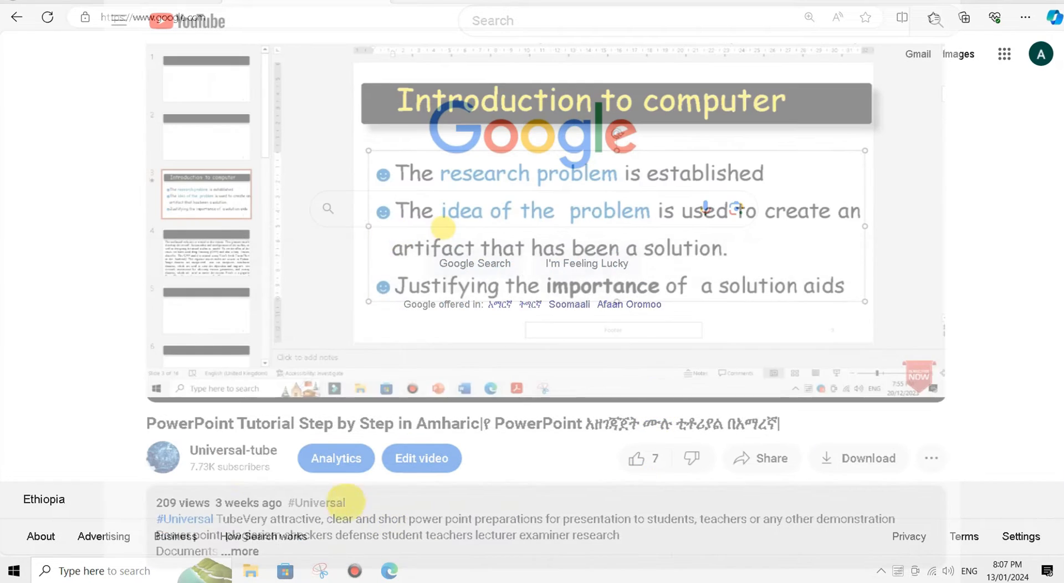
{"action": "left_click_drag", "start_coordinate": [196, 422], "coordinate": [790, 421]}
{"action": "left_click", "coordinate": [130, 417]}
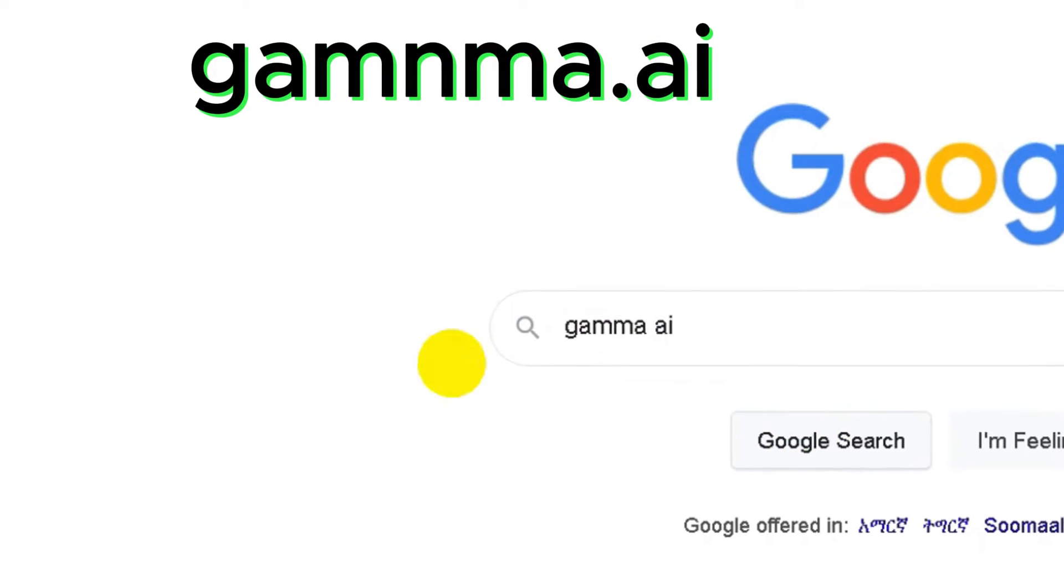
- Search Google for "gamma ai" and open the Gamma website
{"action": "left_click_drag", "start_coordinate": [739, 340], "coordinate": [646, 341]}
{"action": "key", "text": "Return"}
{"action": "left_click", "coordinate": [183, 349]}
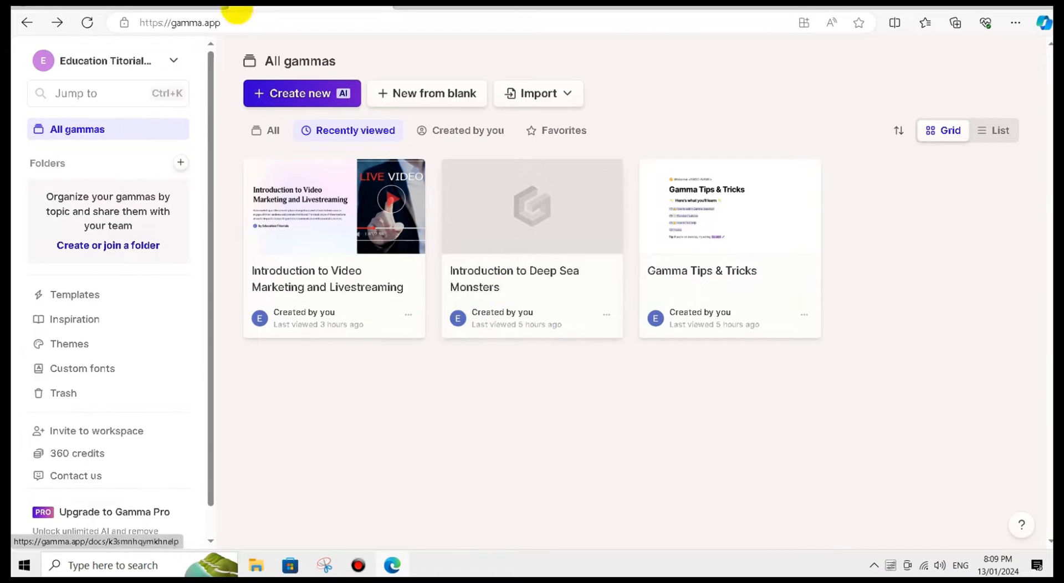
- Start a new AI creation using the one-line prompt Generate option, with Presentation as the output type
{"action": "left_click", "coordinate": [262, 92]}
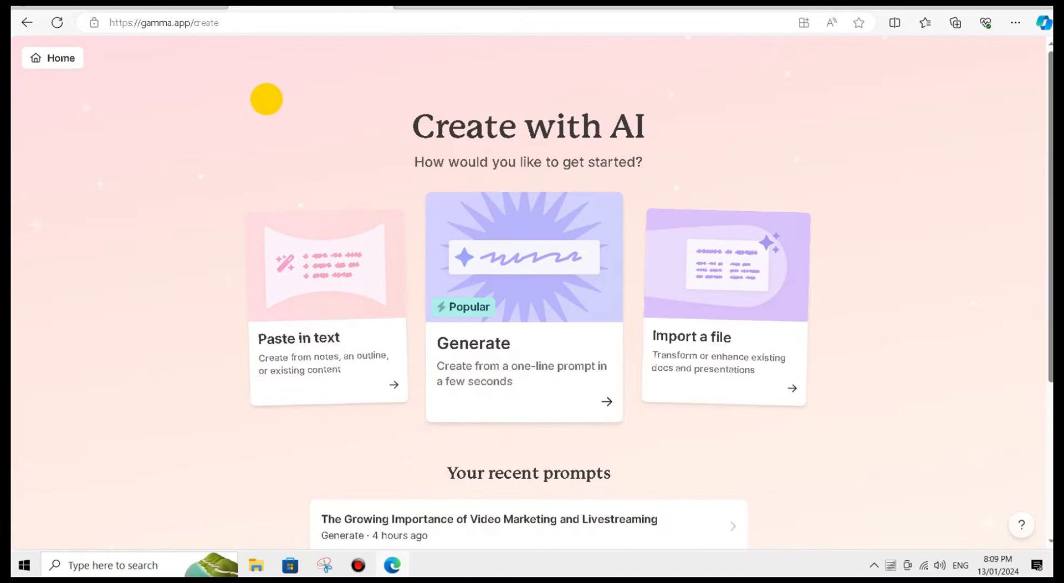
{"action": "scroll", "coordinate": [521, 277], "scroll_direction": "down", "scroll_amount": 3}
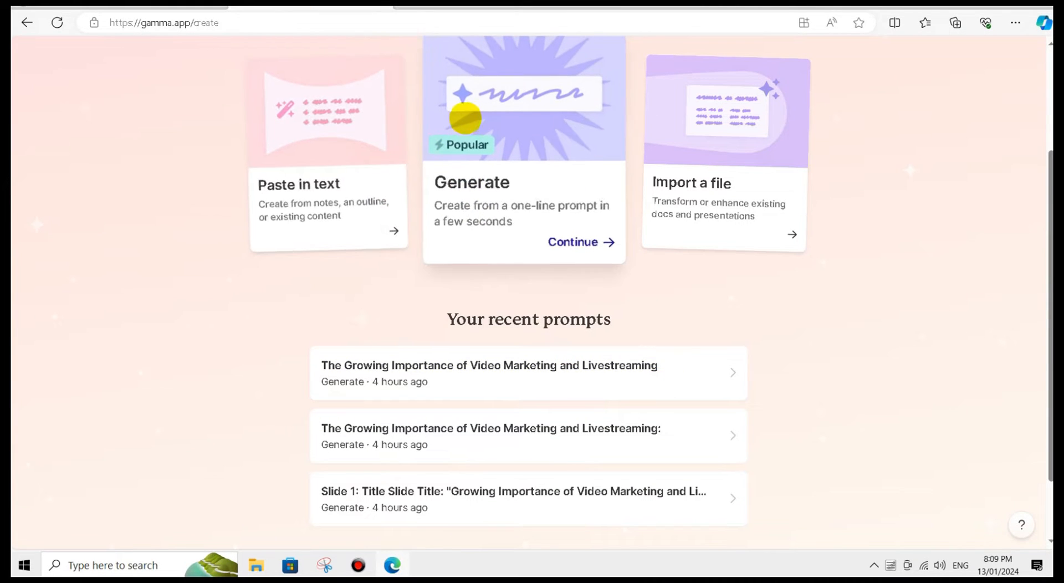
{"action": "left_click", "coordinate": [477, 118]}
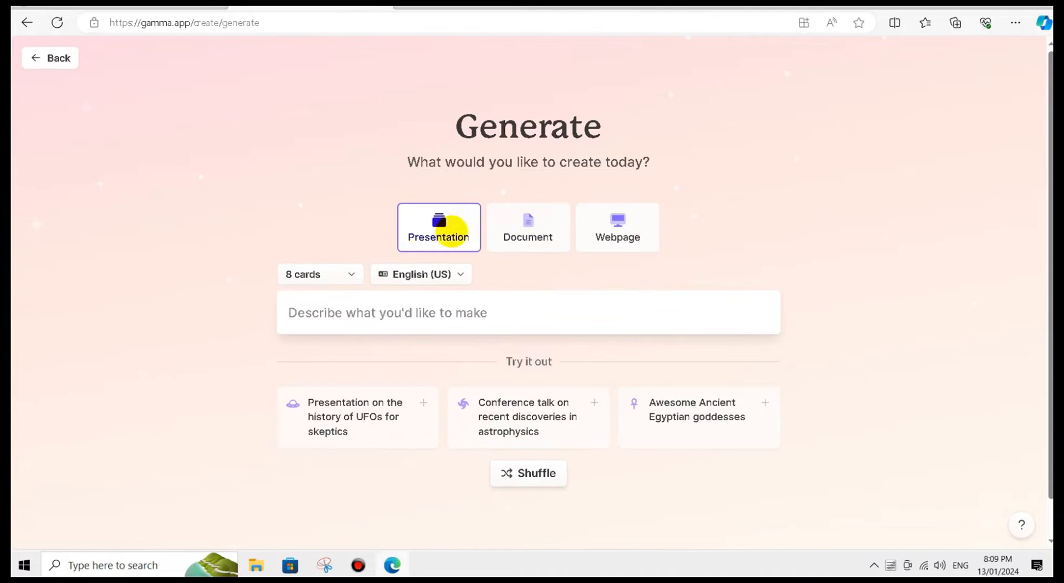
{"action": "left_click", "coordinate": [427, 225]}
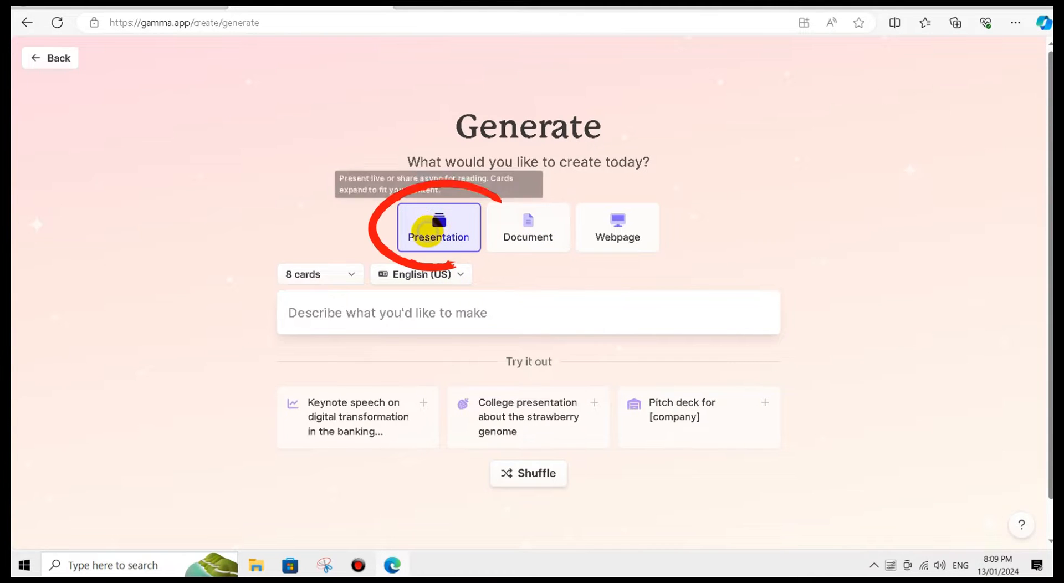
- Paste "Engaging and Interactive Nature of Livestreaming" as the prompt and generate an 8-card outline in English (US)
{"action": "right_click", "coordinate": [355, 315]}
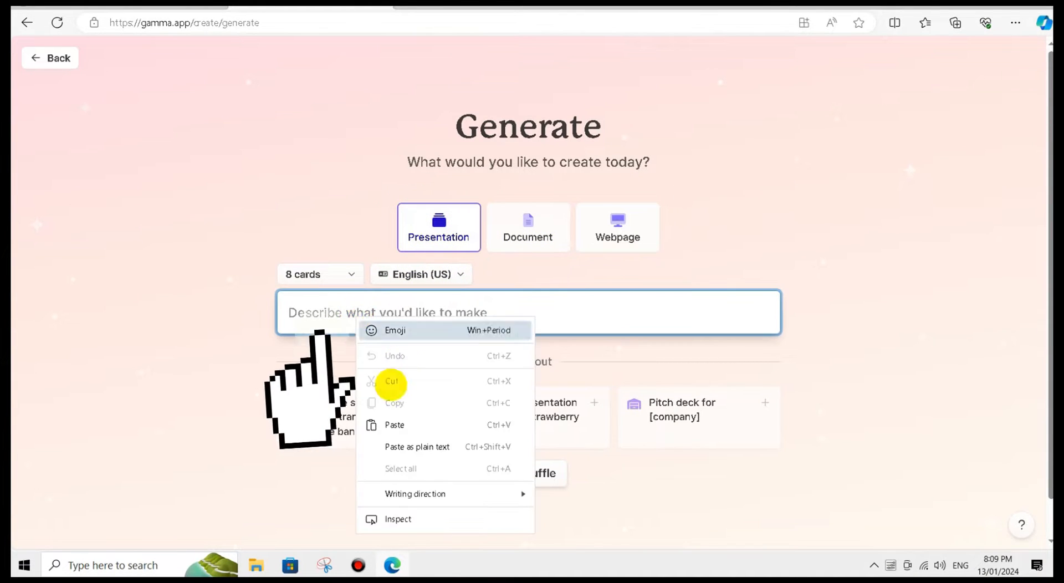
{"action": "left_click", "coordinate": [390, 423]}
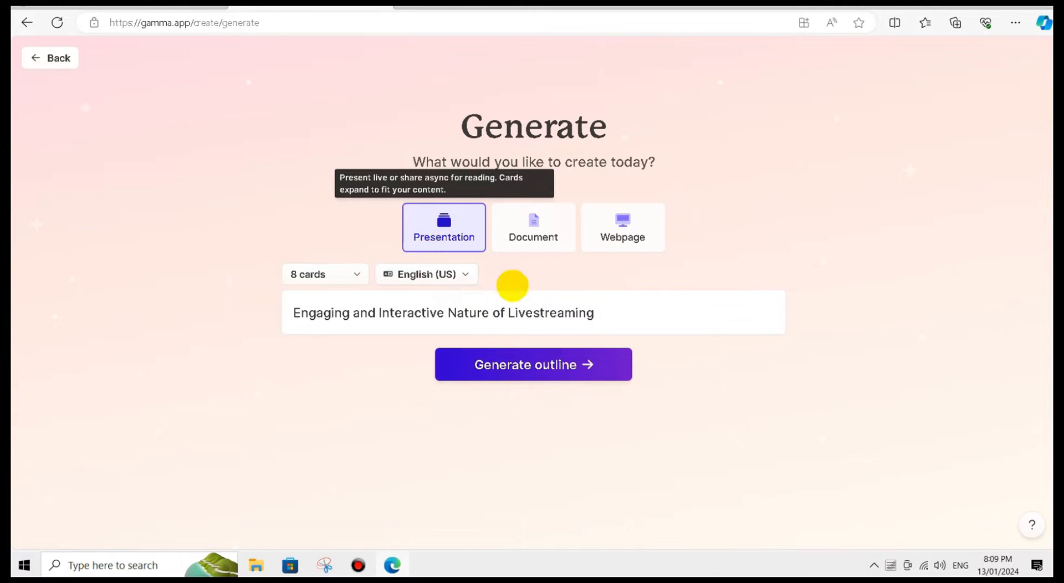
{"action": "left_click", "coordinate": [504, 365]}
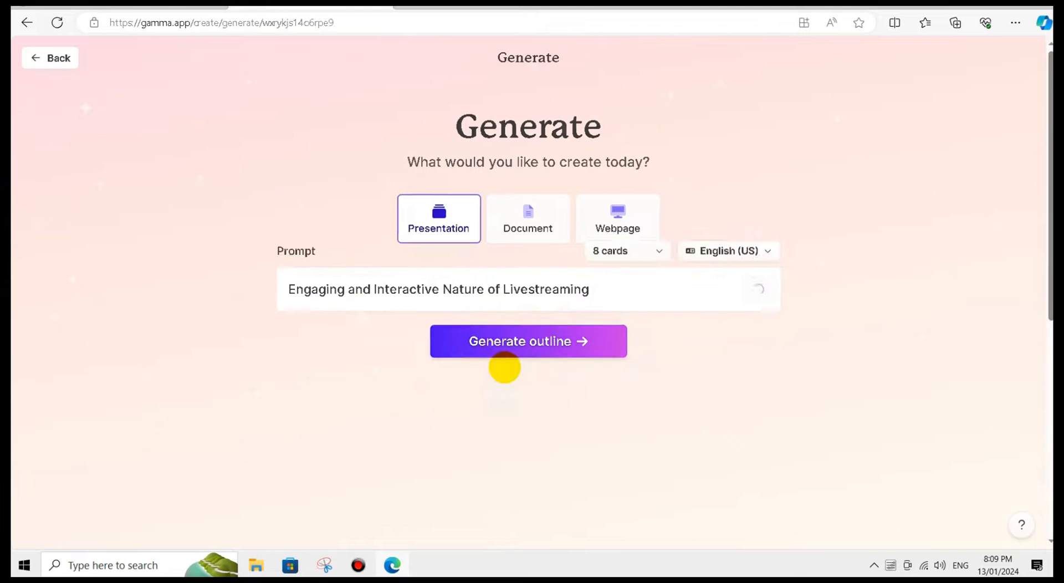
- Look over the generated outline and settings, and delete the fourth card, "Engaging Your Audience"
{"action": "scroll", "coordinate": [432, 273], "scroll_direction": "down", "scroll_amount": 3}
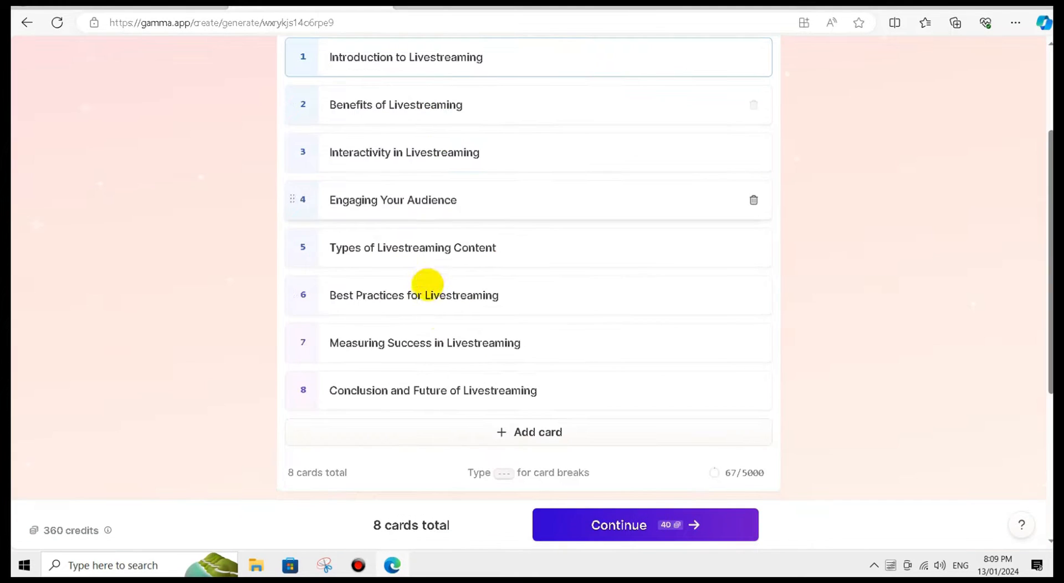
{"action": "scroll", "coordinate": [420, 276], "scroll_direction": "up", "scroll_amount": 3}
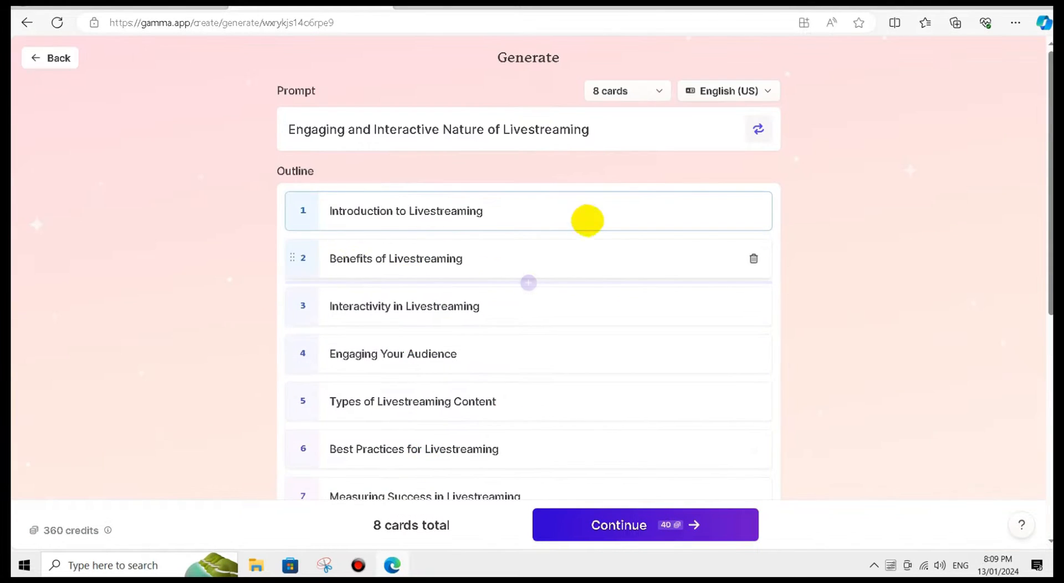
{"action": "left_click", "coordinate": [632, 261]}
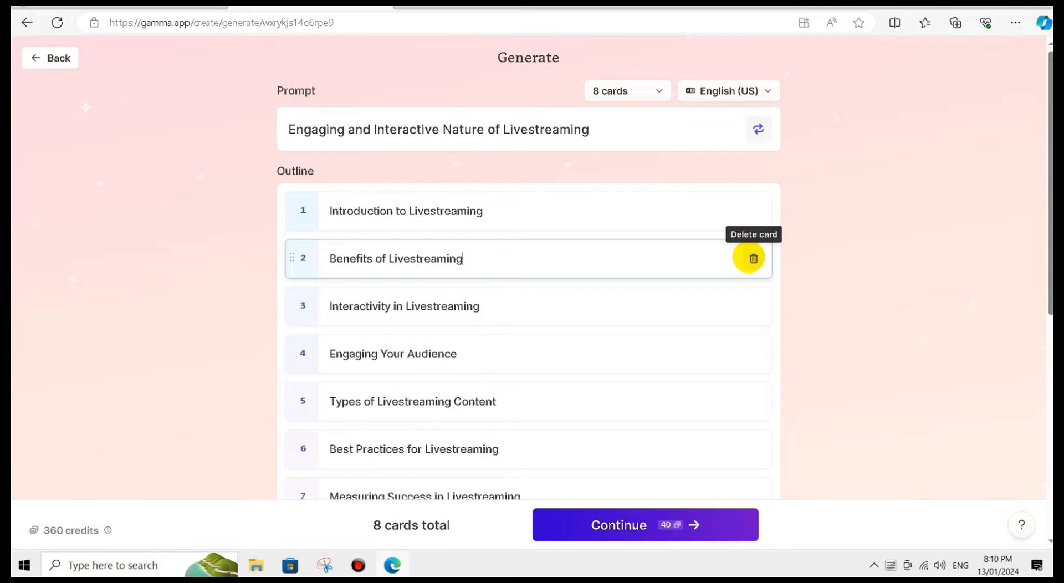
{"action": "scroll", "coordinate": [566, 339], "scroll_direction": "down", "scroll_amount": 8}
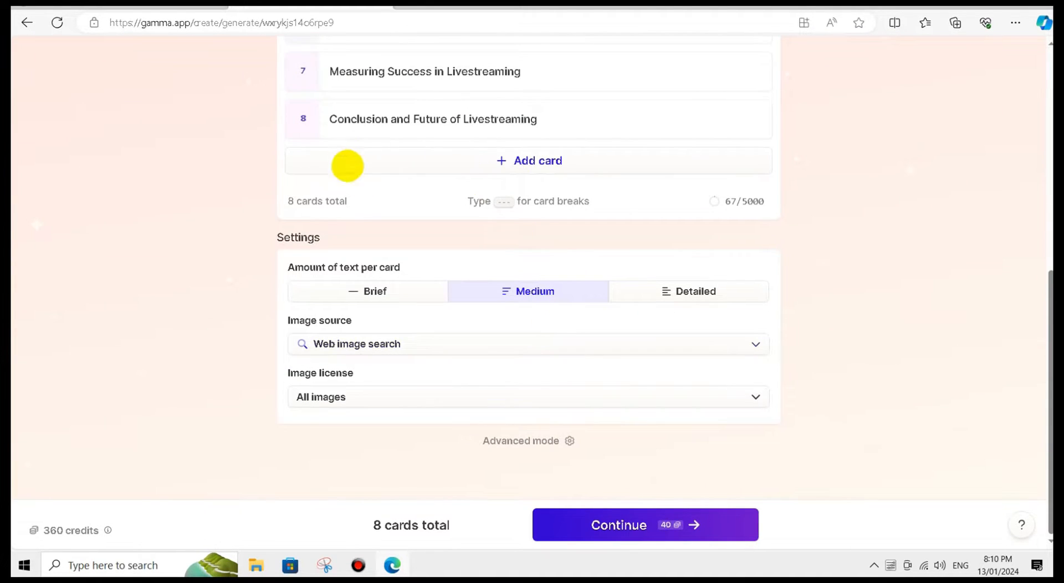
{"action": "scroll", "coordinate": [347, 166], "scroll_direction": "up", "scroll_amount": 4}
{"action": "double_click", "coordinate": [469, 166]}
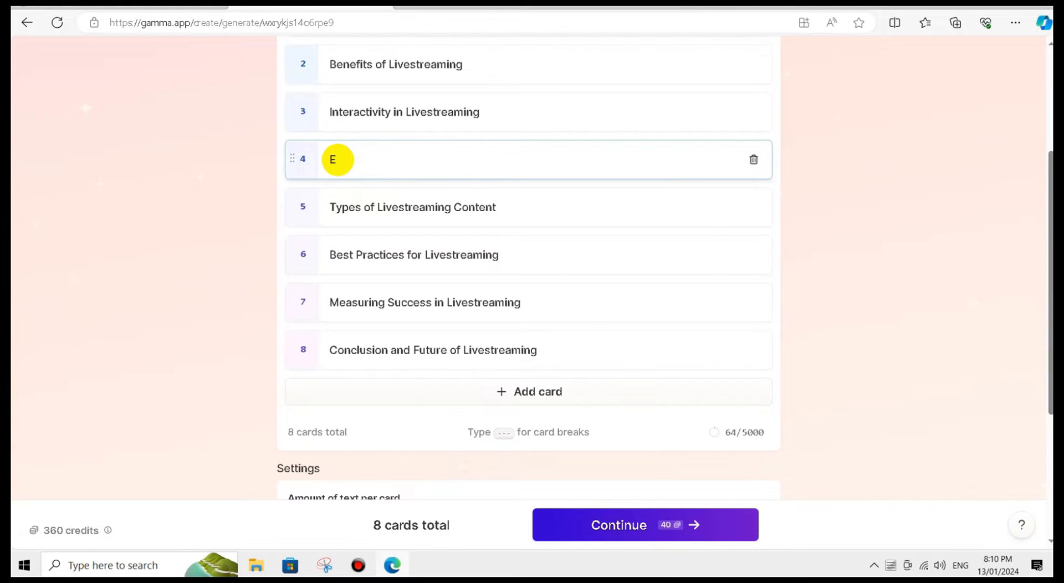
{"action": "left_click", "coordinate": [754, 160]}
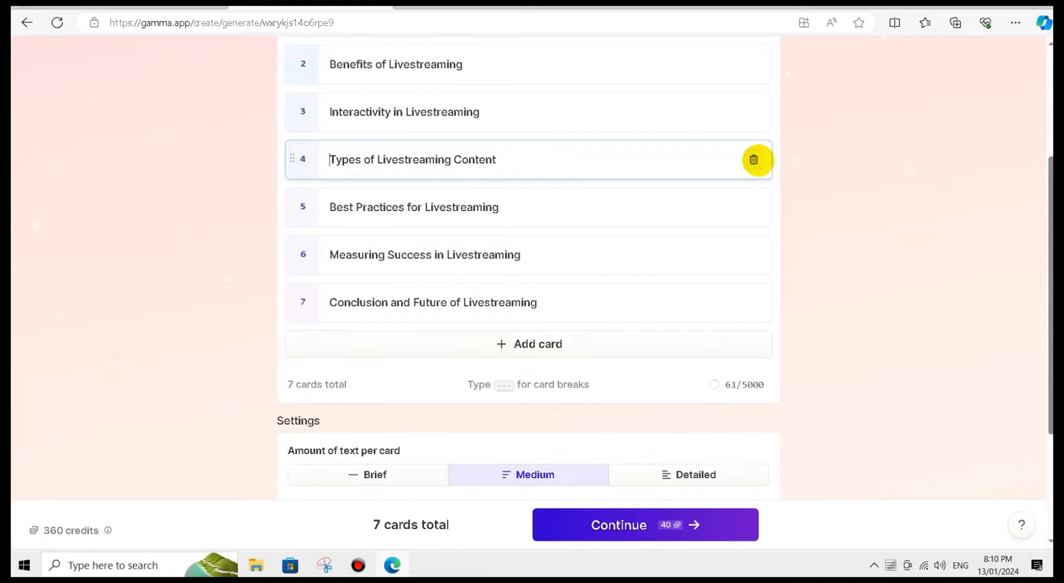
- Review the remaining outline cards and continue to theme selection
{"action": "scroll", "coordinate": [488, 255], "scroll_direction": "down", "scroll_amount": 1}
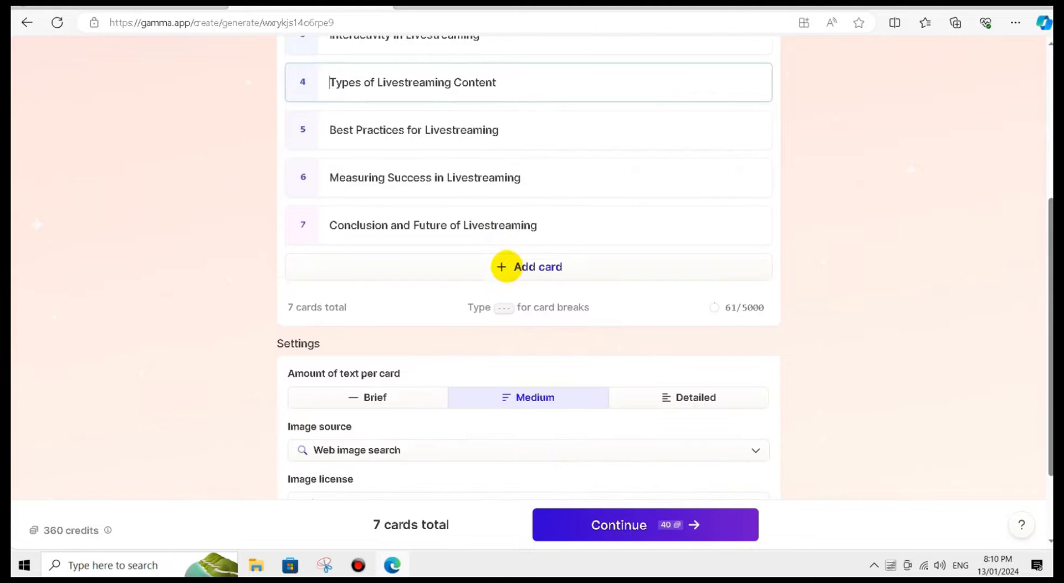
{"action": "scroll", "coordinate": [450, 308], "scroll_direction": "up", "scroll_amount": 3}
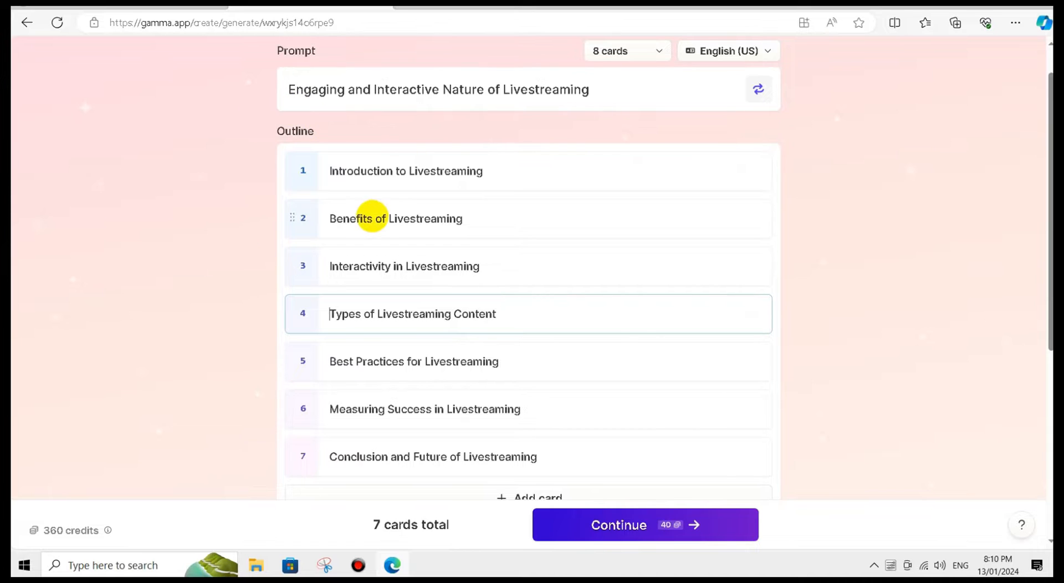
{"action": "left_click_drag", "start_coordinate": [339, 171], "coordinate": [725, 416]}
{"action": "scroll", "coordinate": [562, 433], "scroll_direction": "down", "scroll_amount": 2}
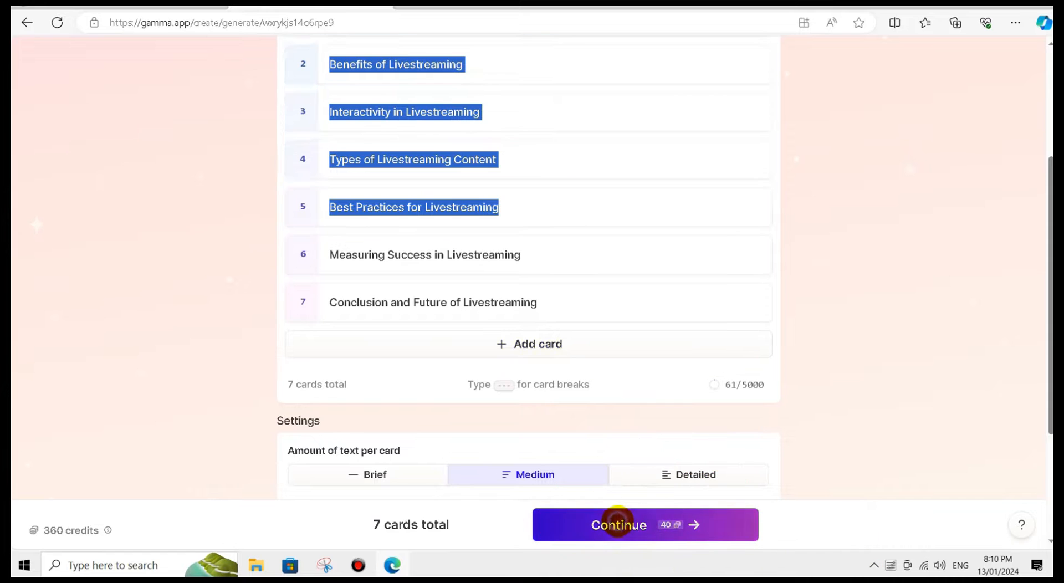
{"action": "left_click", "coordinate": [618, 521]}
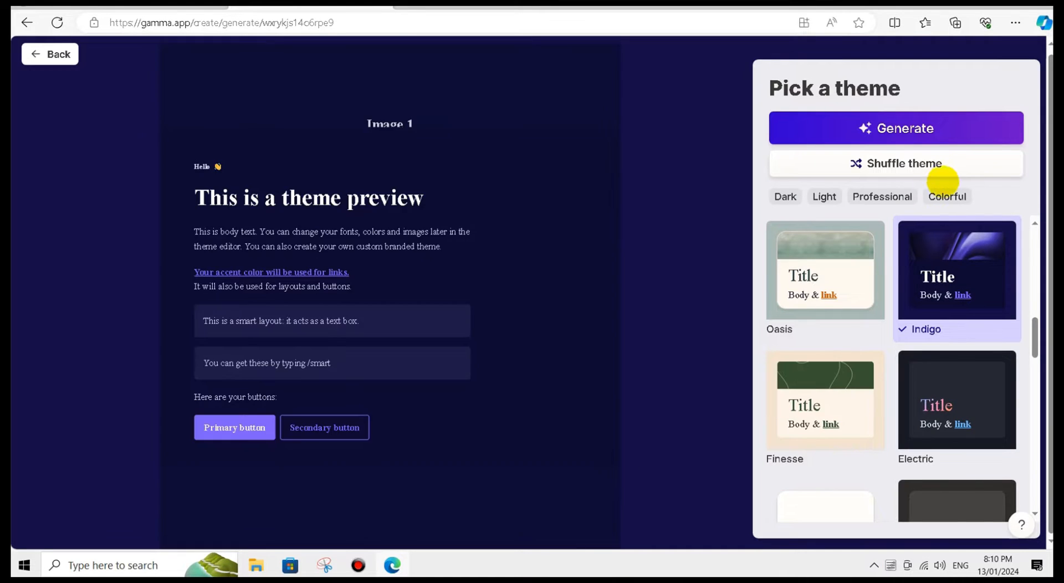
- Pick the Terracotta theme and generate the presentation
{"action": "scroll", "coordinate": [886, 294], "scroll_direction": "down", "scroll_amount": 4}
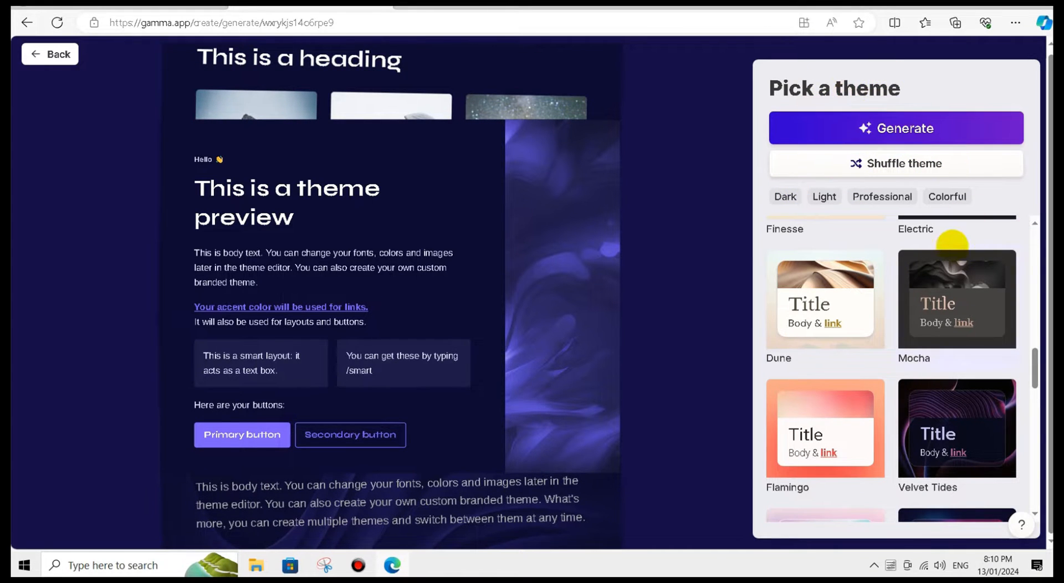
{"action": "scroll", "coordinate": [953, 243], "scroll_direction": "down", "scroll_amount": 9}
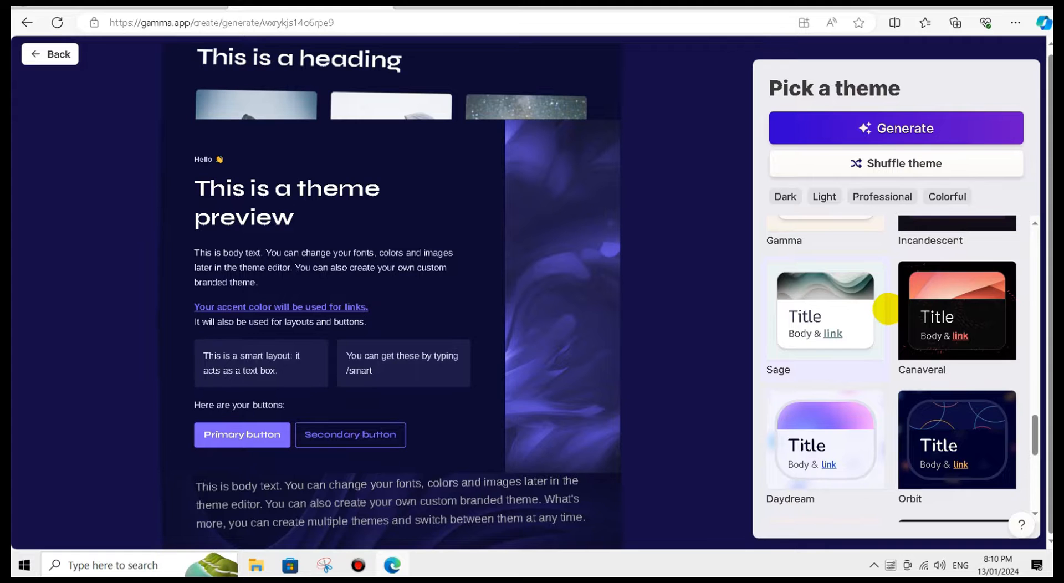
{"action": "scroll", "coordinate": [887, 309], "scroll_direction": "down", "scroll_amount": 4}
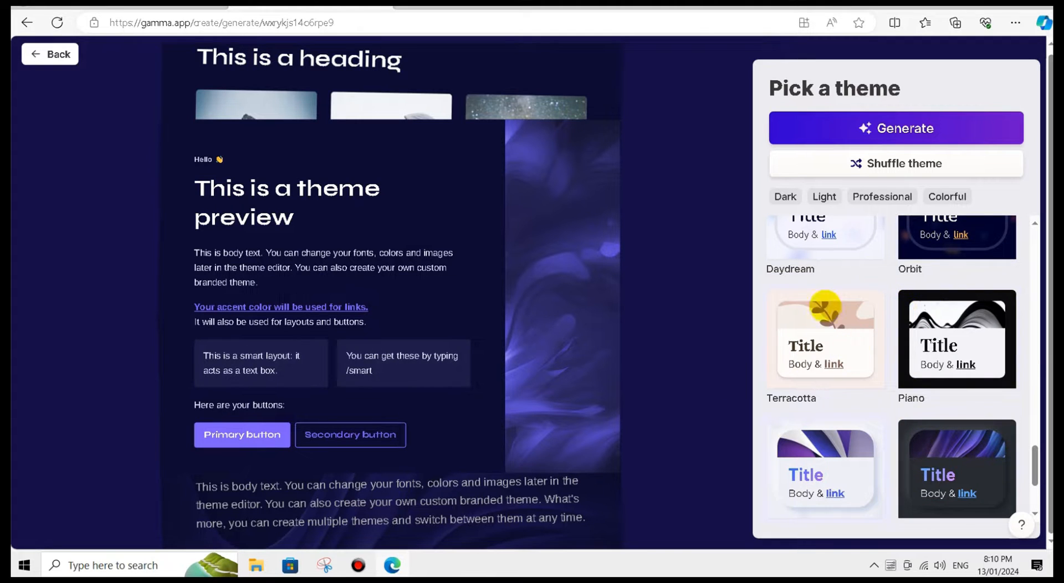
{"action": "left_click", "coordinate": [830, 320]}
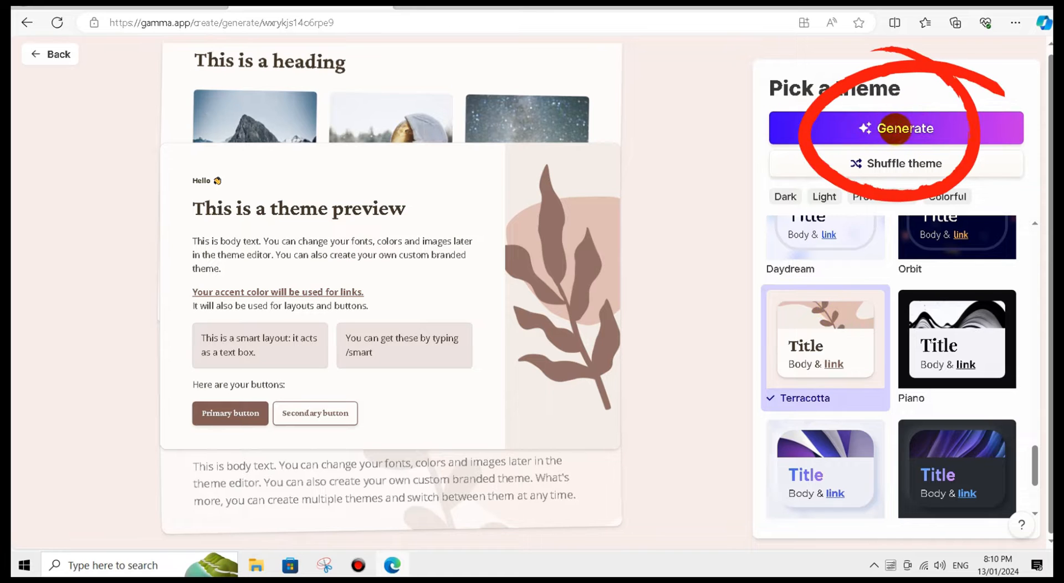
{"action": "left_click", "coordinate": [883, 128]}
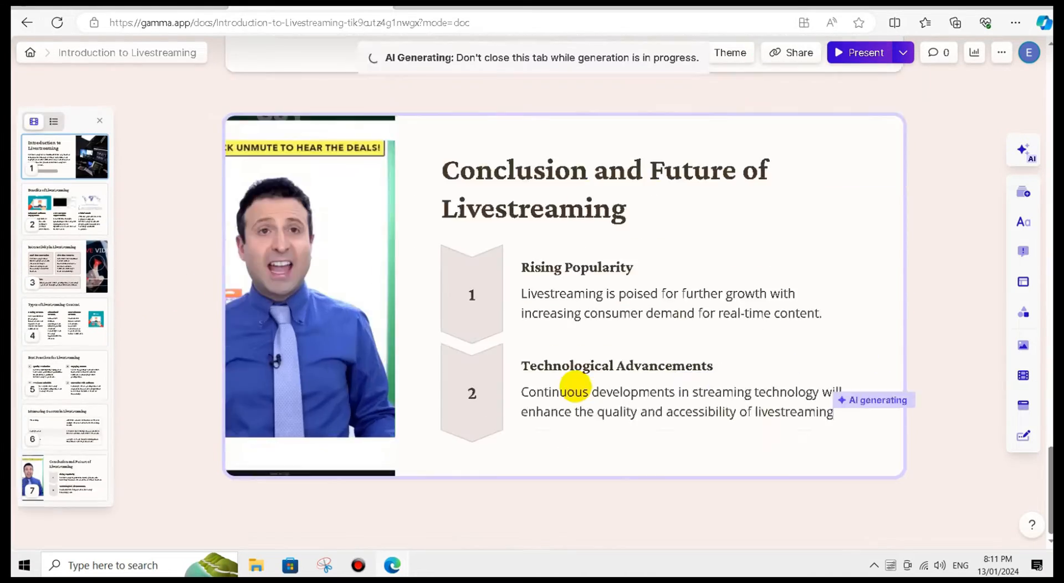
- Look through the generated livestreaming slides to the end of the presentation
{"action": "scroll", "coordinate": [624, 262], "scroll_direction": "up", "scroll_amount": 10}
{"action": "scroll", "coordinate": [625, 261], "scroll_direction": "down", "scroll_amount": 5}
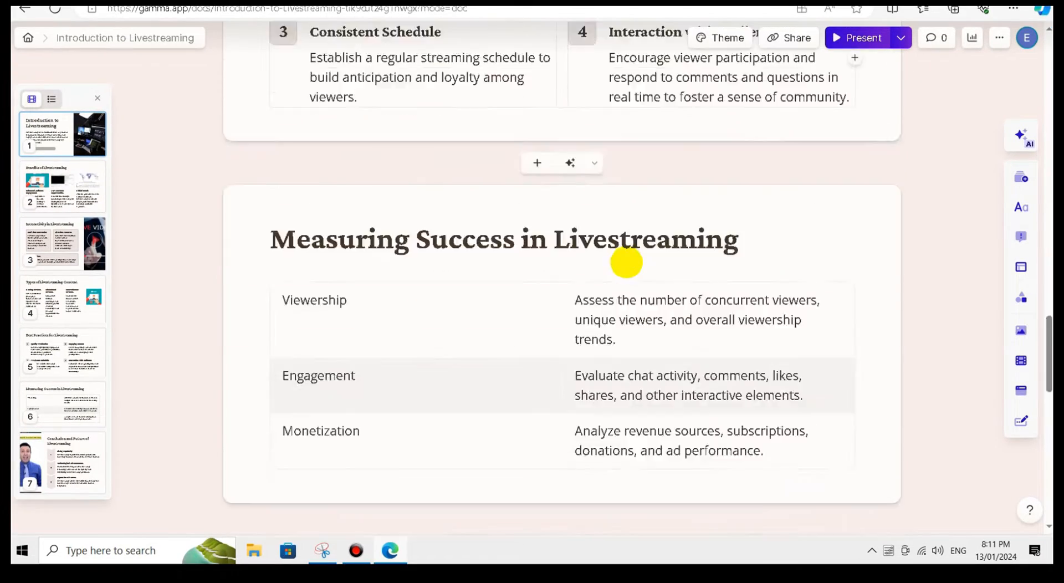
{"action": "scroll", "coordinate": [626, 263], "scroll_direction": "down", "scroll_amount": 15}
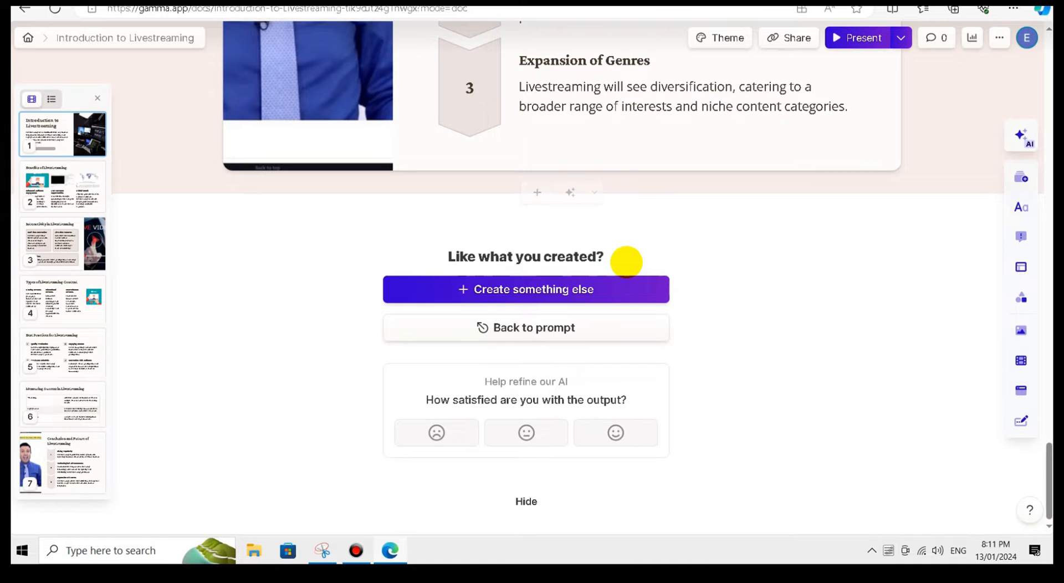
- Present the deck in full screen, look through its slides from first to last, and exit the presentation
{"action": "scroll", "coordinate": [626, 262], "scroll_direction": "up", "scroll_amount": 15}
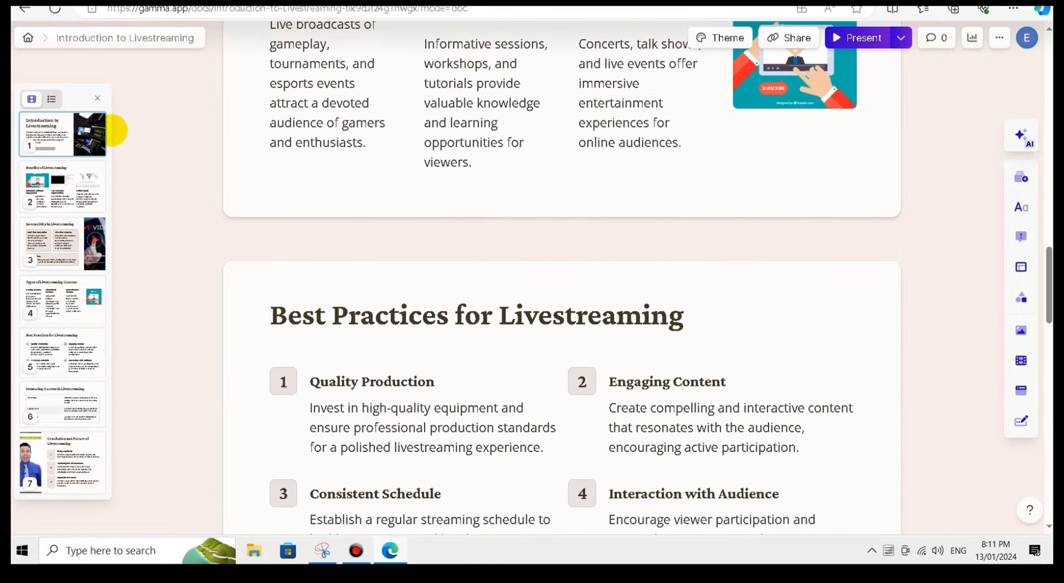
{"action": "left_click", "coordinate": [836, 38]}
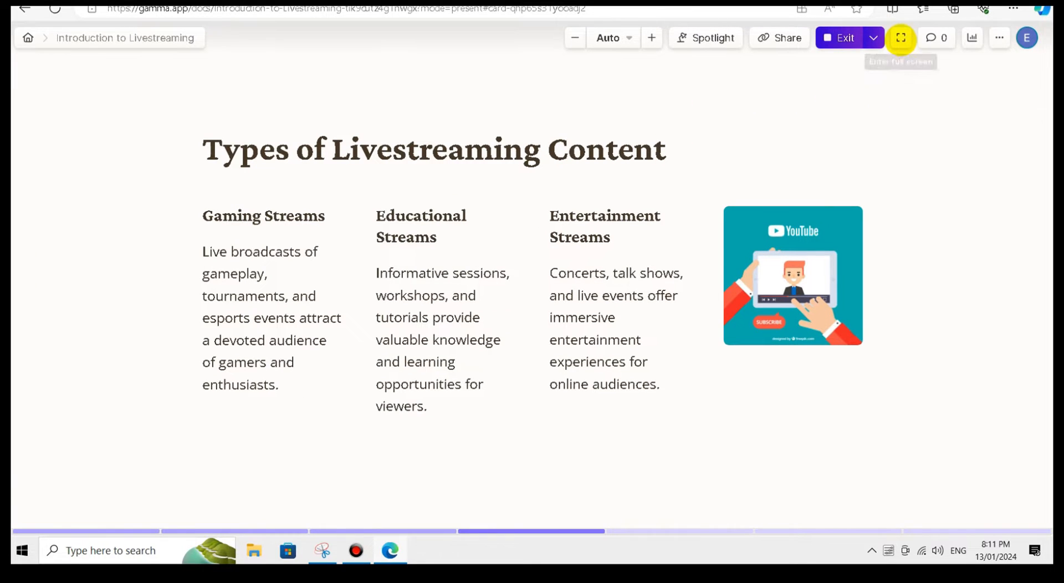
{"action": "left_click", "coordinate": [901, 38]}
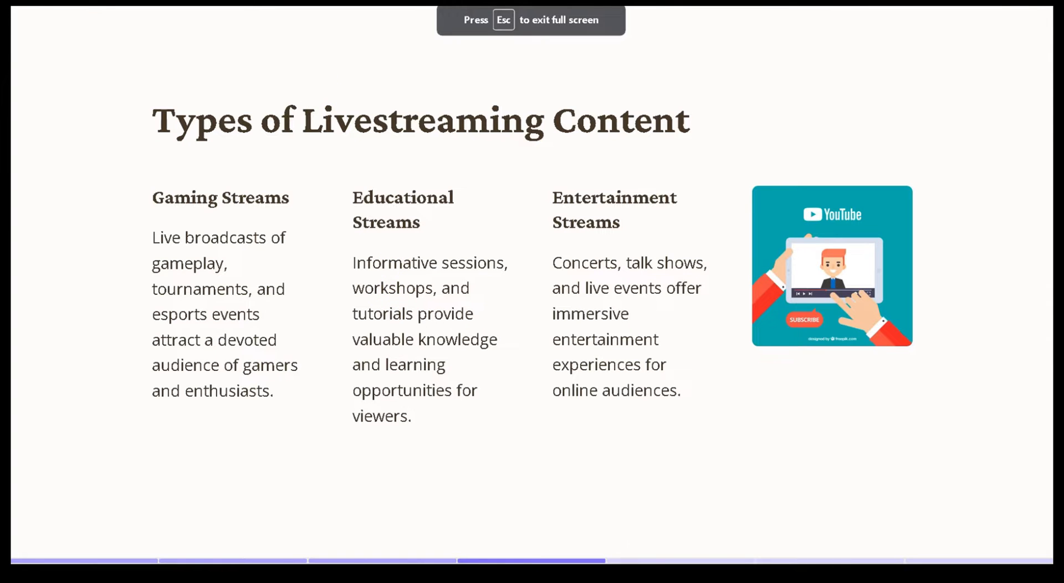
{"action": "scroll", "coordinate": [396, 215], "scroll_direction": "up", "scroll_amount": 2}
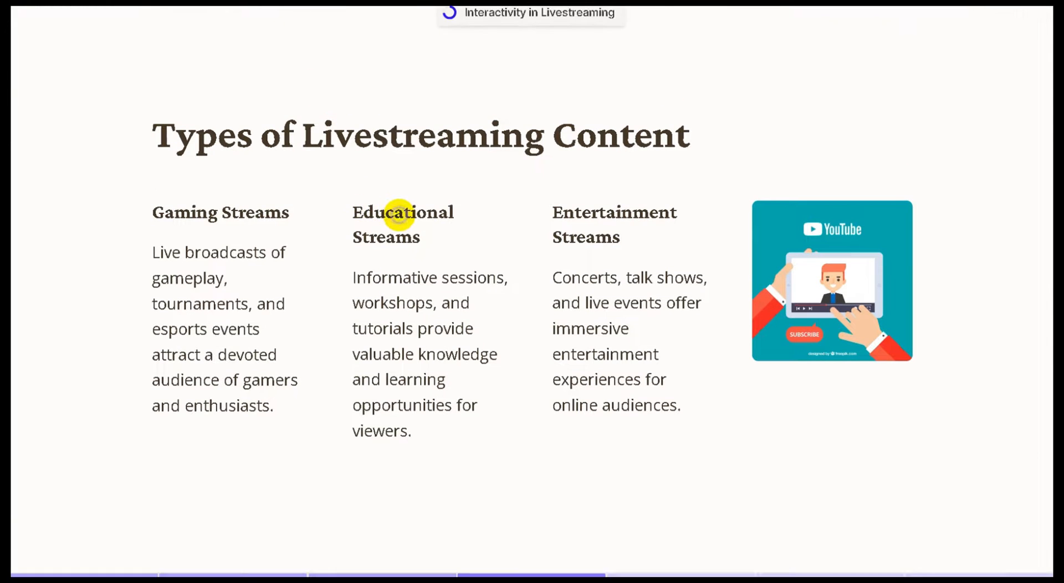
{"action": "scroll", "coordinate": [399, 215], "scroll_direction": "up", "scroll_amount": 3}
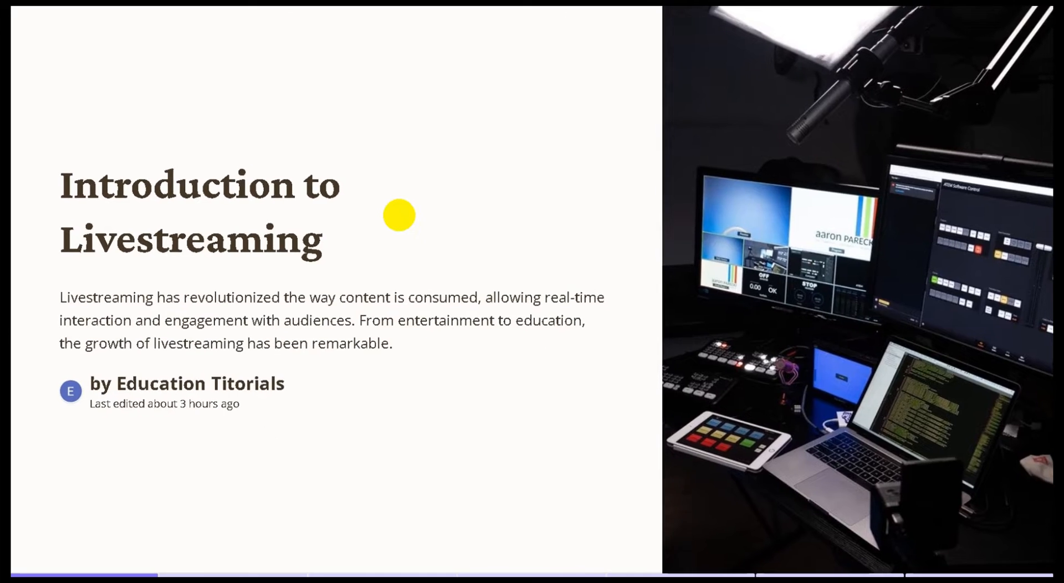
{"action": "scroll", "coordinate": [399, 215], "scroll_direction": "down", "scroll_amount": 5}
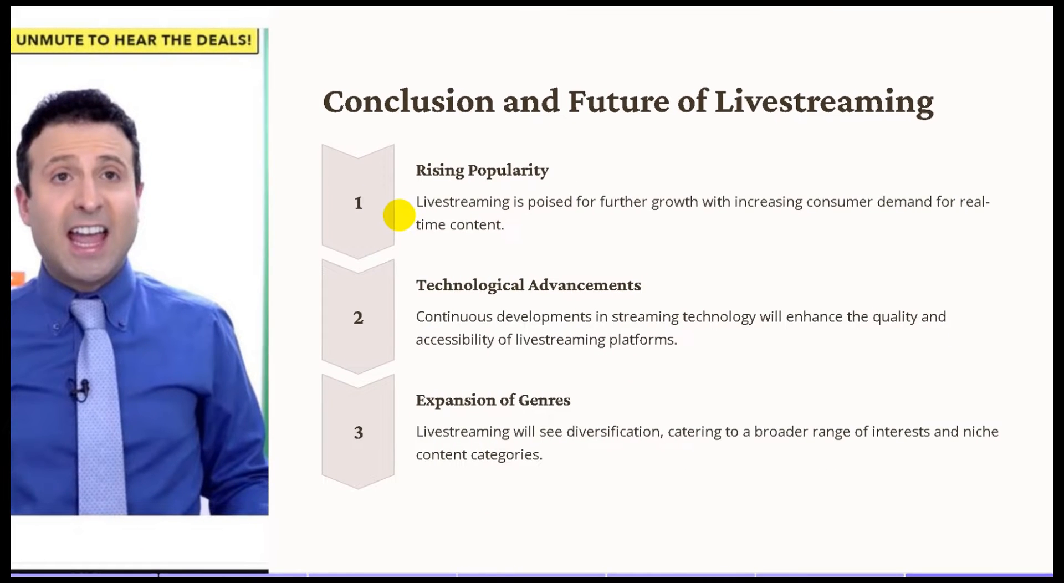
{"action": "scroll", "coordinate": [399, 215], "scroll_direction": "up", "scroll_amount": 1}
{"action": "scroll", "coordinate": [400, 215], "scroll_direction": "up", "scroll_amount": 4}
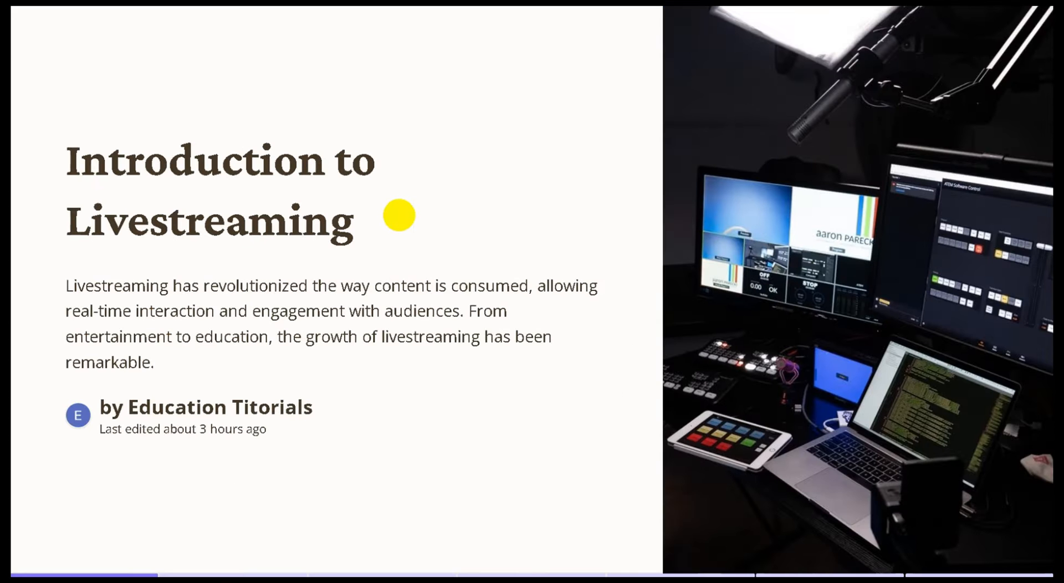
{"action": "key", "text": "Escape"}
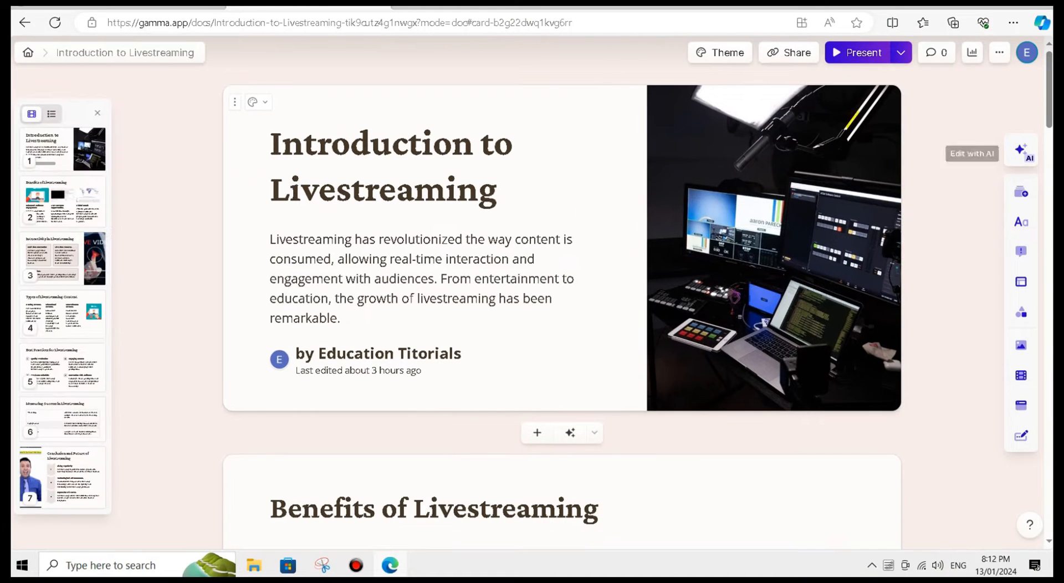
- Export the presentation to PowerPoint and open the downloaded Introduction-to-Livestreaming file from the Downloads folder
{"action": "left_click", "coordinate": [545, 174]}
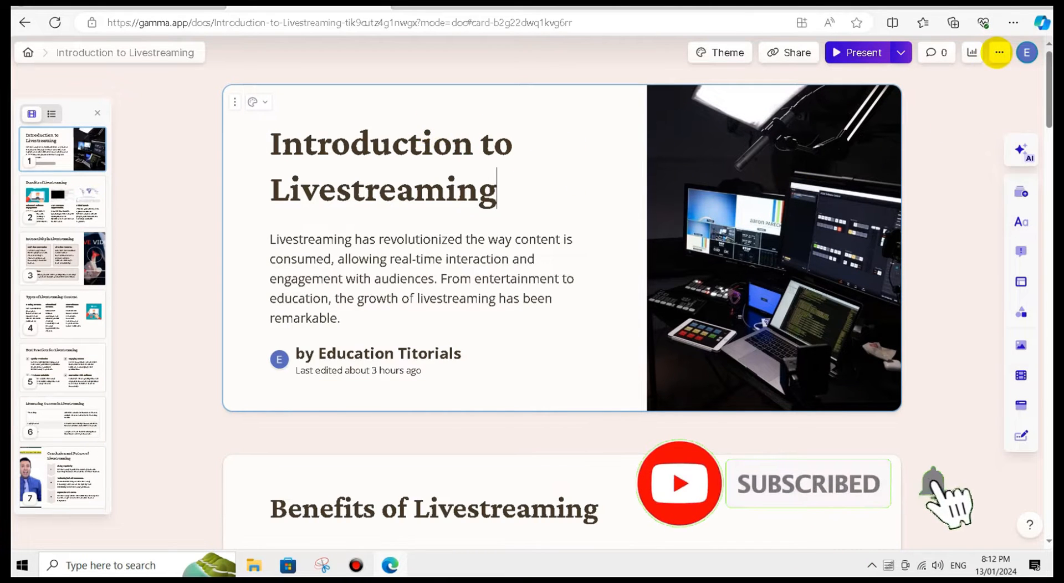
{"action": "left_click", "coordinate": [998, 52]}
{"action": "left_click", "coordinate": [868, 205]}
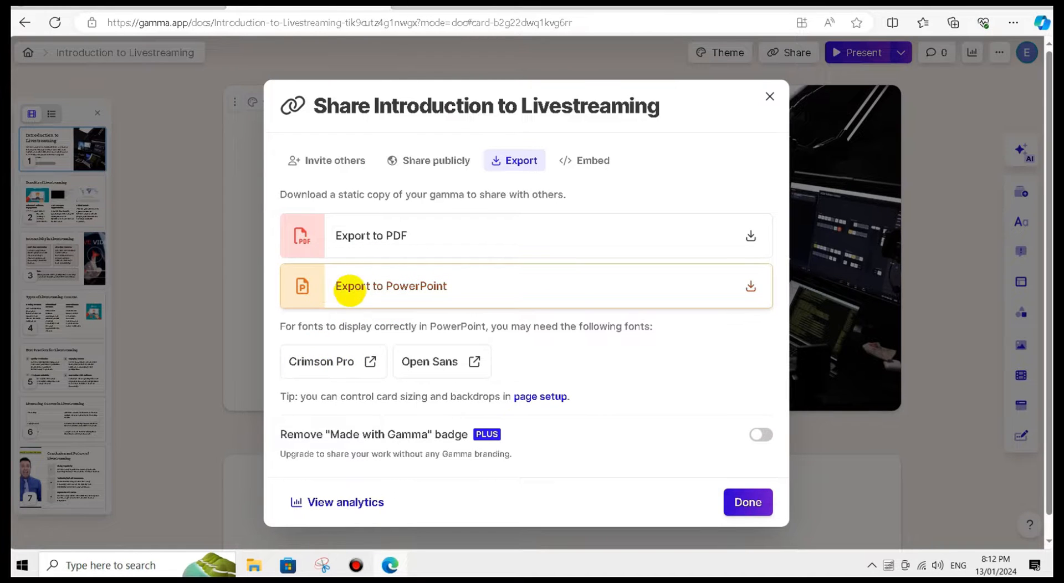
{"action": "left_click", "coordinate": [323, 286]}
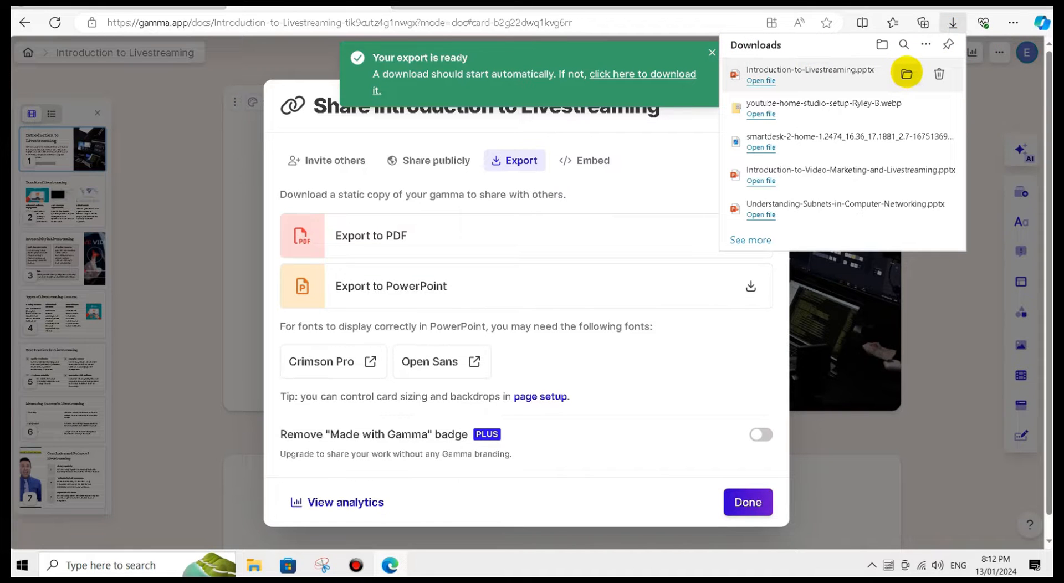
{"action": "left_click", "coordinate": [906, 73]}
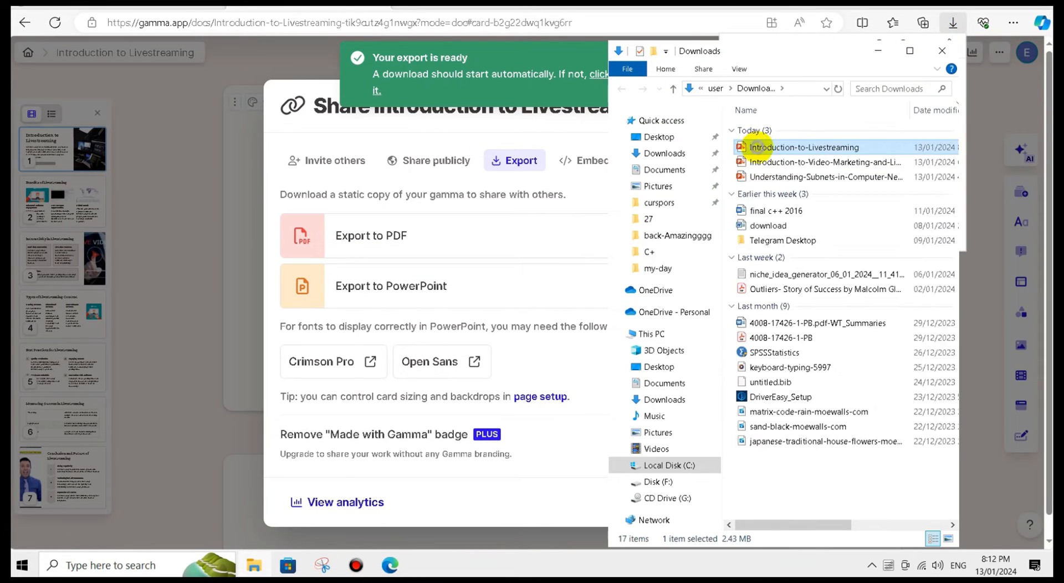
{"action": "double_click", "coordinate": [762, 146]}
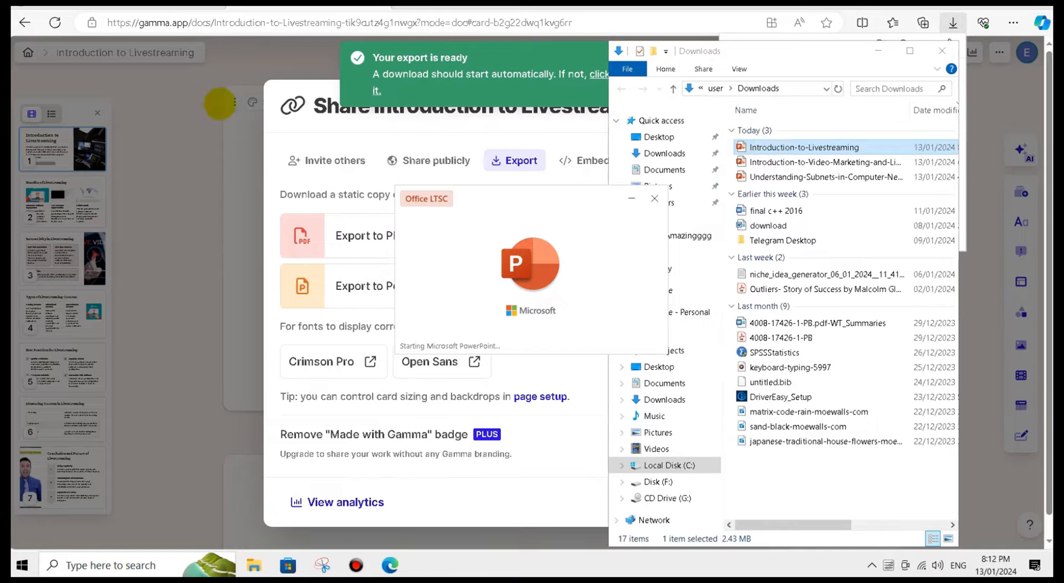
- Leave the presentation, reopen the Gamma home page from the Google results, and sign out of the account
{"action": "left_click", "coordinate": [22, 23]}
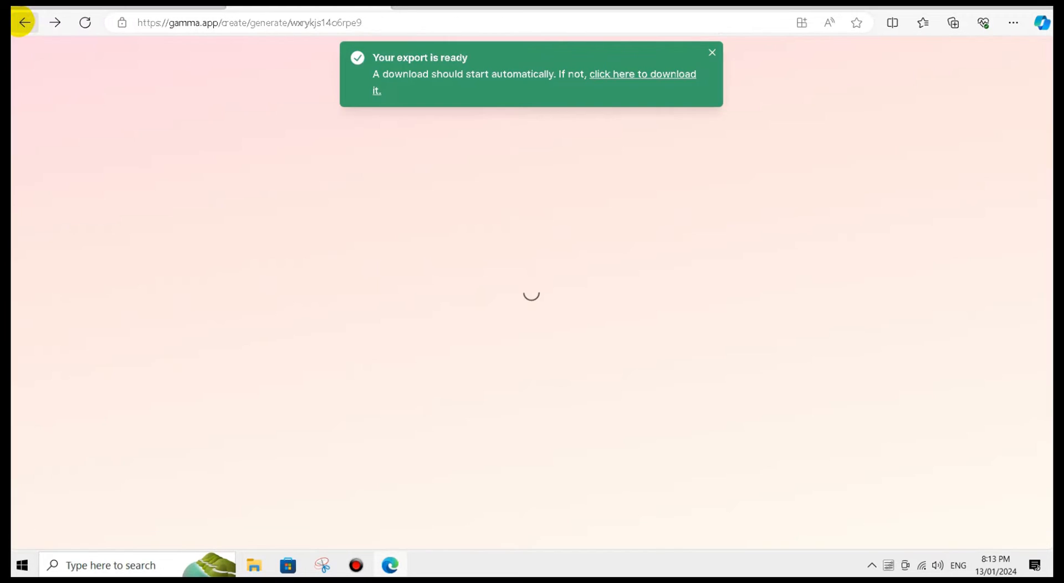
{"action": "left_click", "coordinate": [24, 22]}
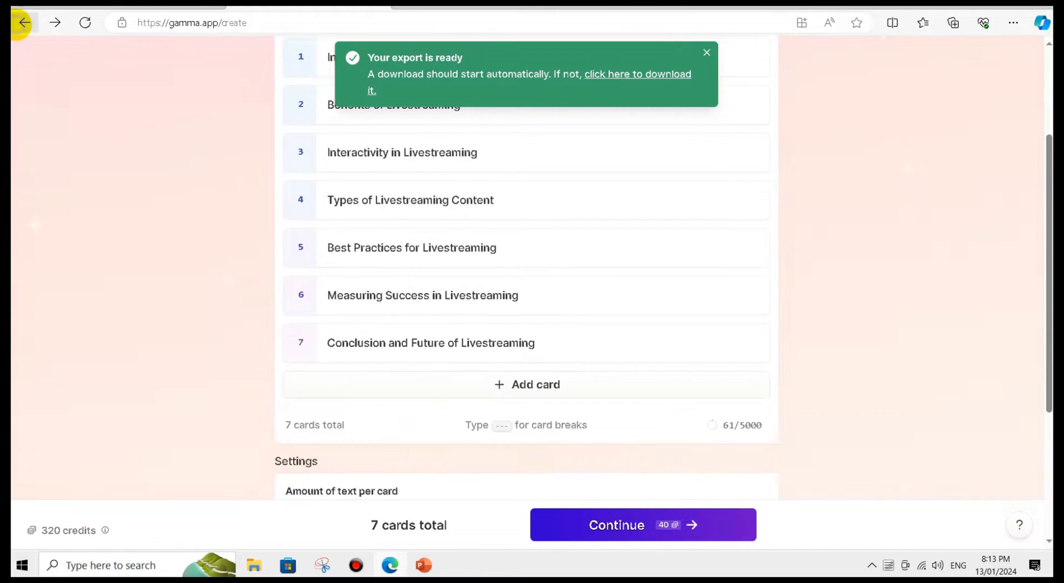
{"action": "left_click", "coordinate": [24, 22]}
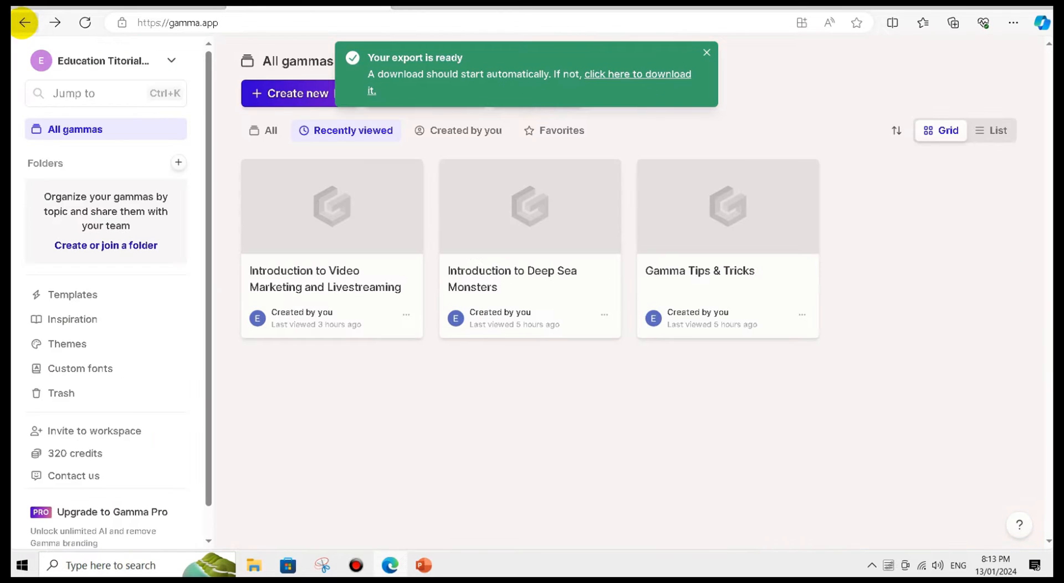
{"action": "scroll", "coordinate": [139, 340], "scroll_direction": "down", "scroll_amount": 1}
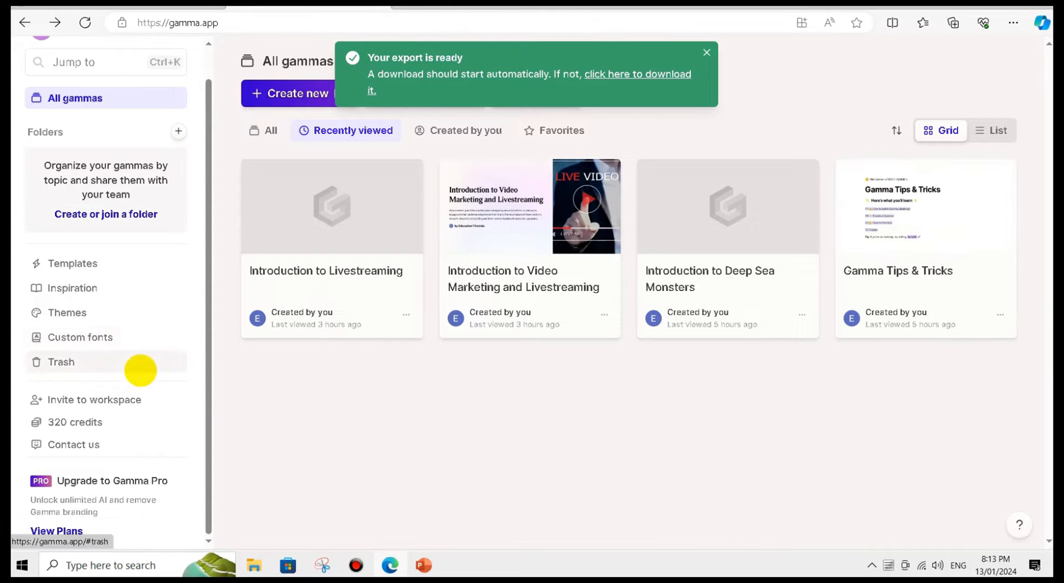
{"action": "left_click", "coordinate": [24, 22]}
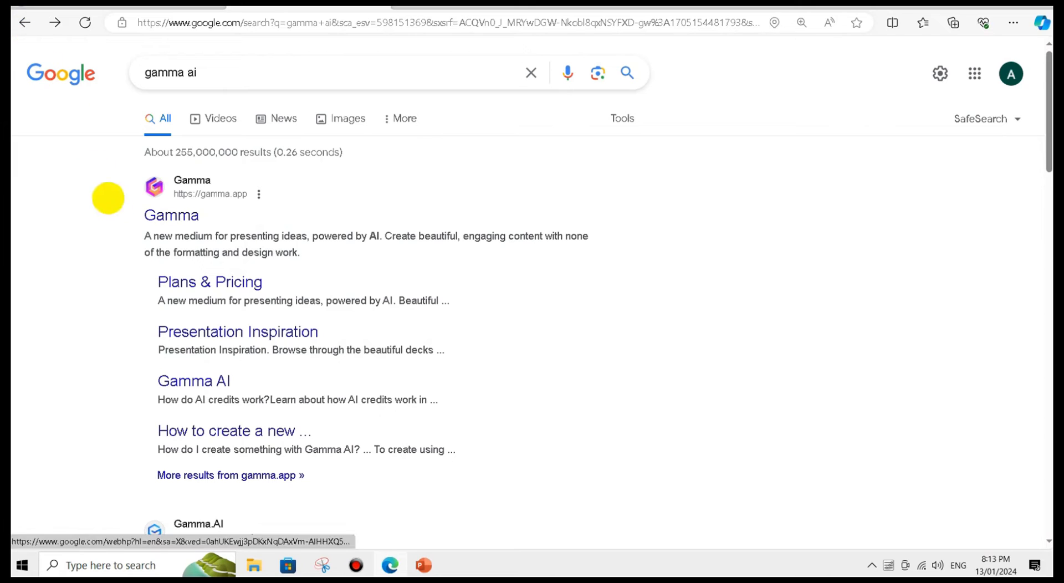
{"action": "left_click", "coordinate": [155, 211]}
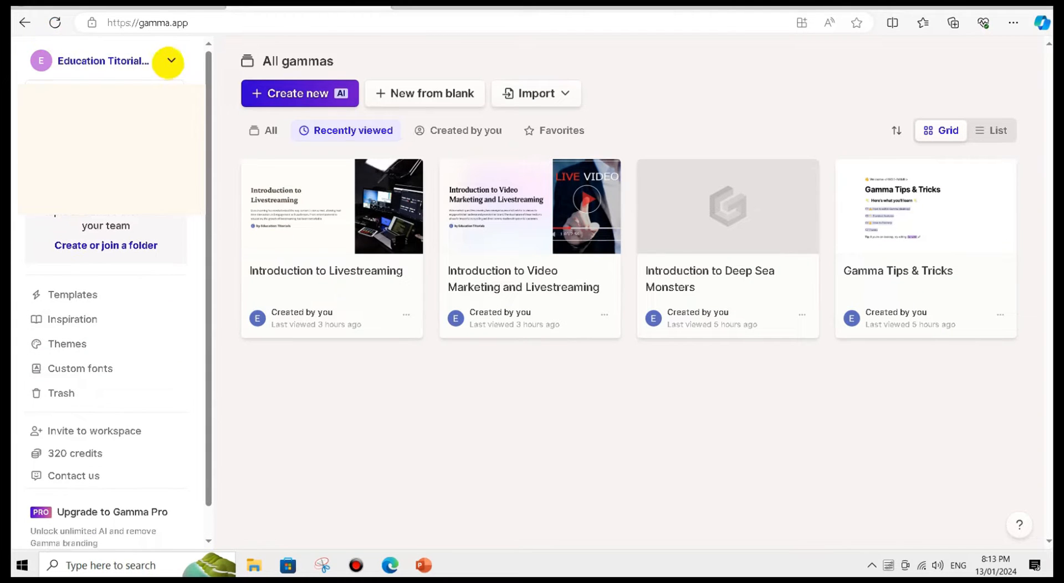
{"action": "left_click", "coordinate": [173, 60]}
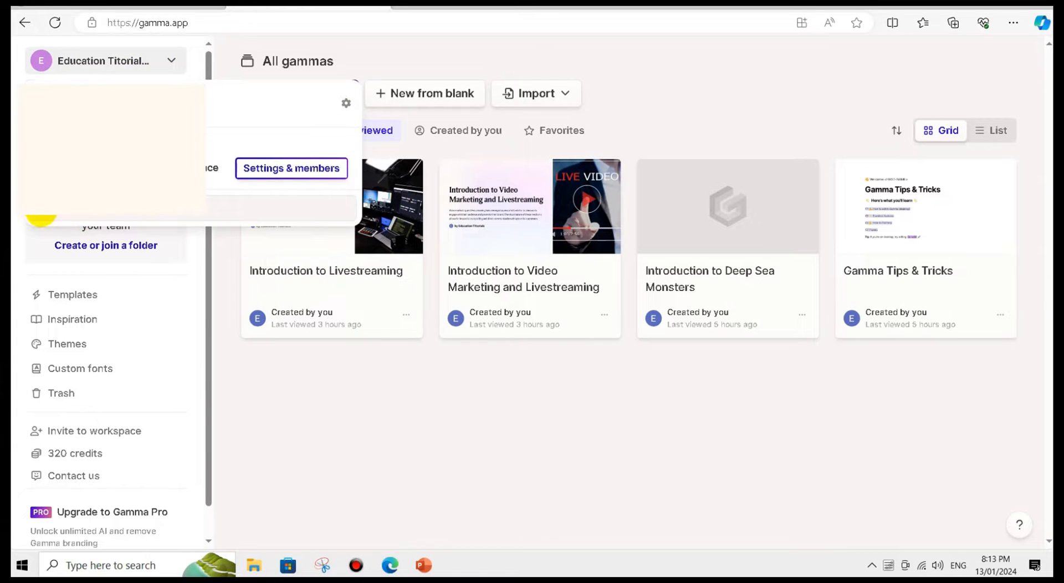
{"action": "left_click", "coordinate": [58, 208]}
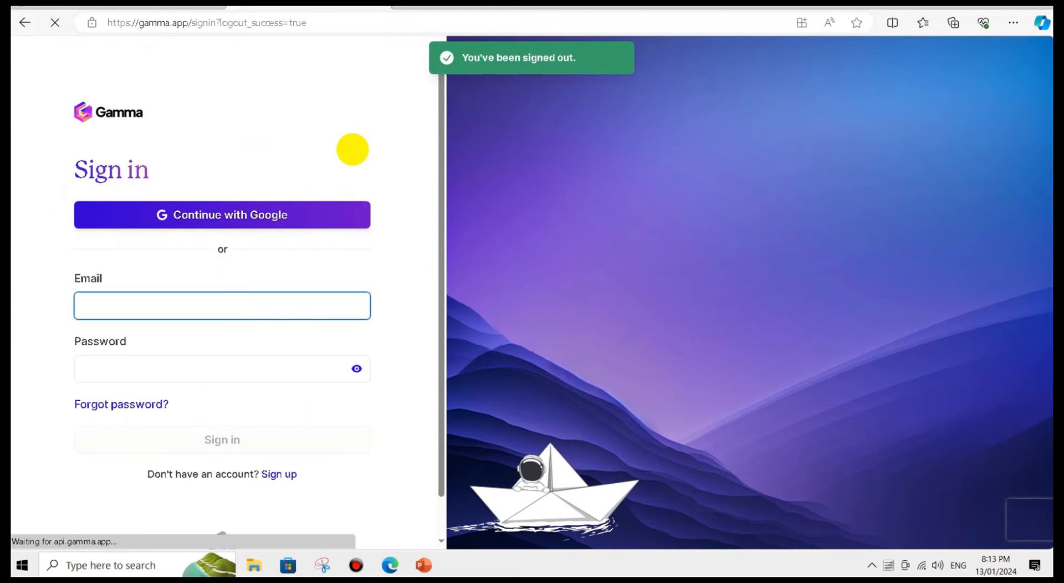
- Switch to PowerPoint, maximize the exported livestreaming presentation, and enable editing
{"action": "key", "text": "super"}
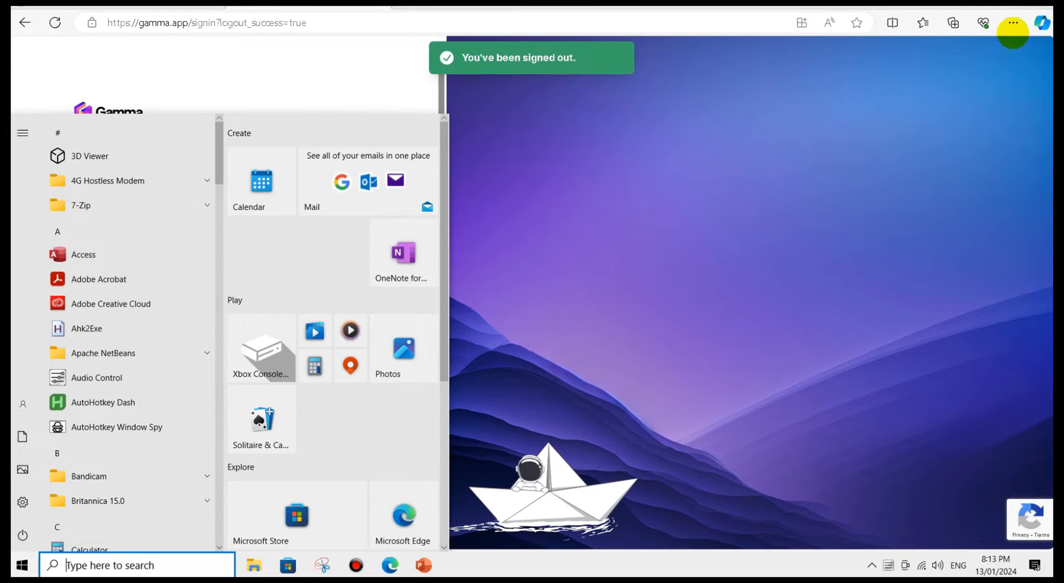
{"action": "left_click", "coordinate": [1013, 23]}
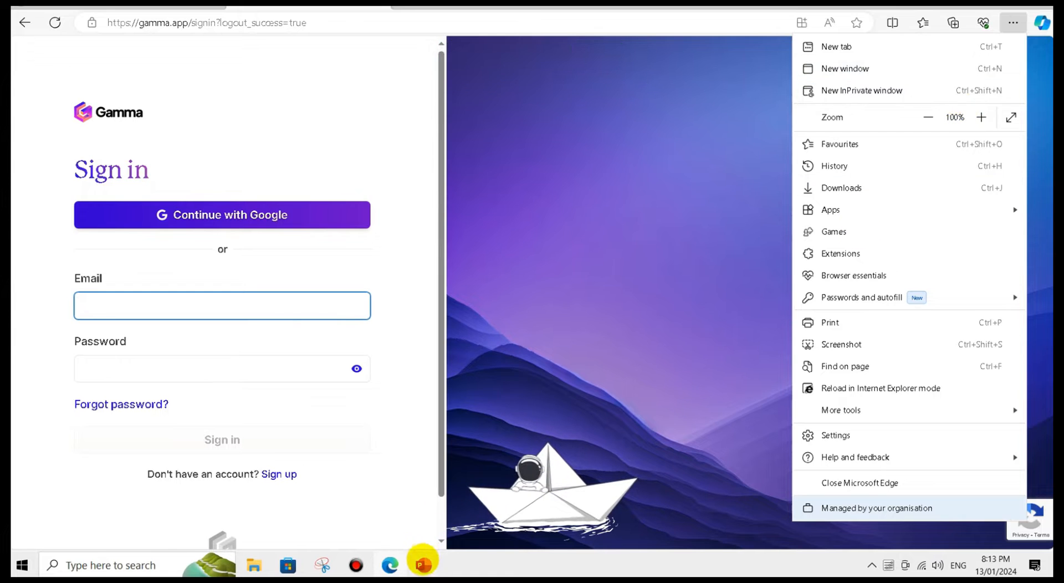
{"action": "left_click", "coordinate": [424, 565]}
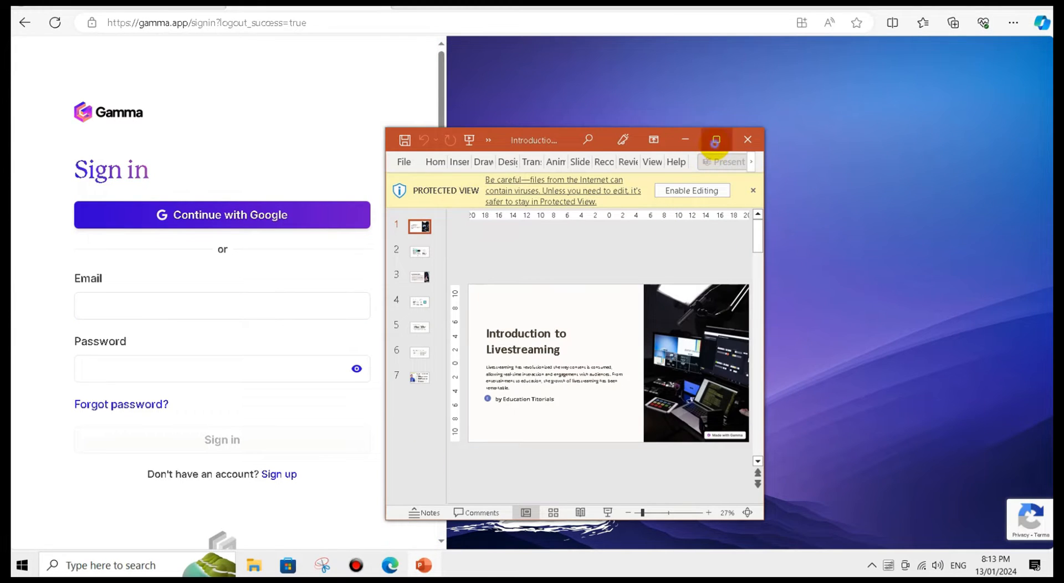
{"action": "left_click", "coordinate": [716, 141]}
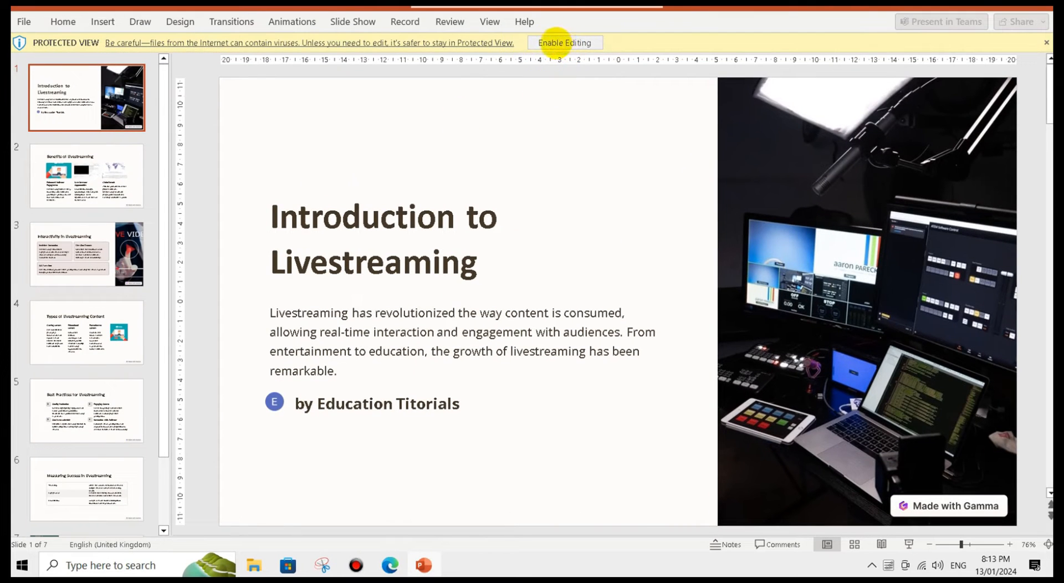
{"action": "left_click", "coordinate": [557, 43]}
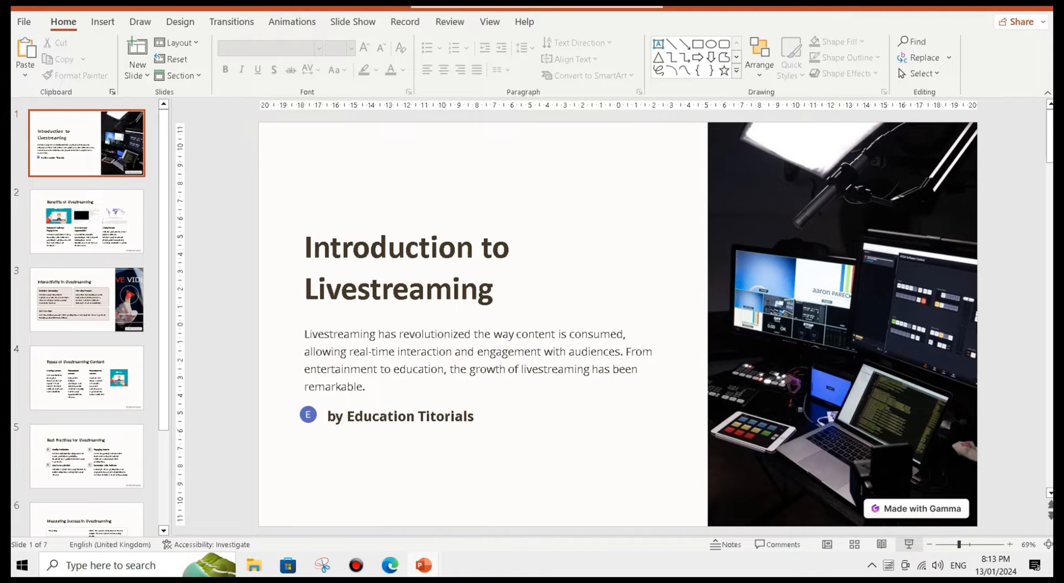
- Run the slide show from the first slide through to the conclusion slide, and end it
{"action": "key", "text": "F5"}
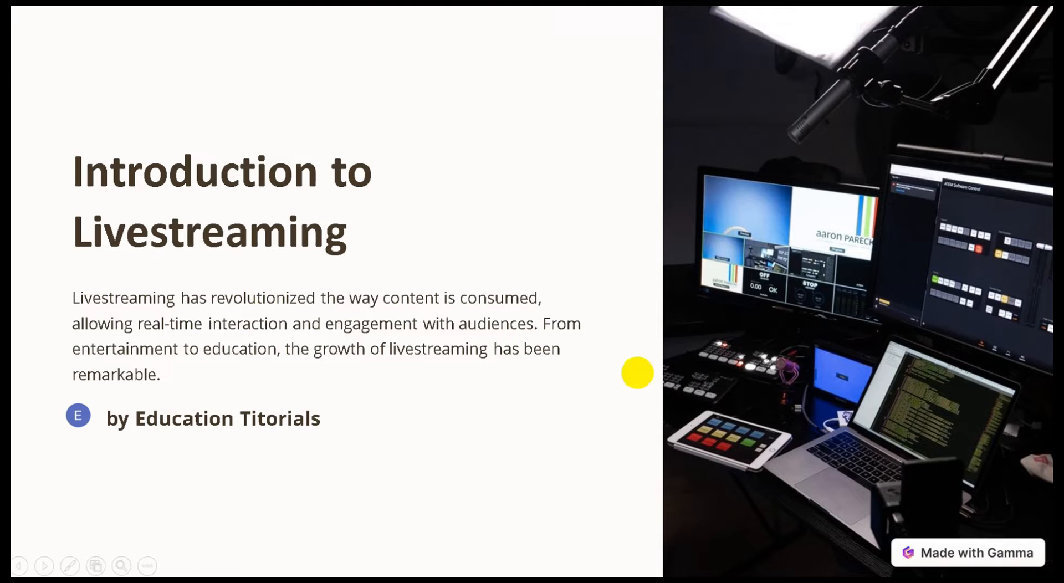
{"action": "left_click", "coordinate": [637, 372]}
{"action": "left_click", "coordinate": [444, 329]}
{"action": "left_click", "coordinate": [443, 332]}
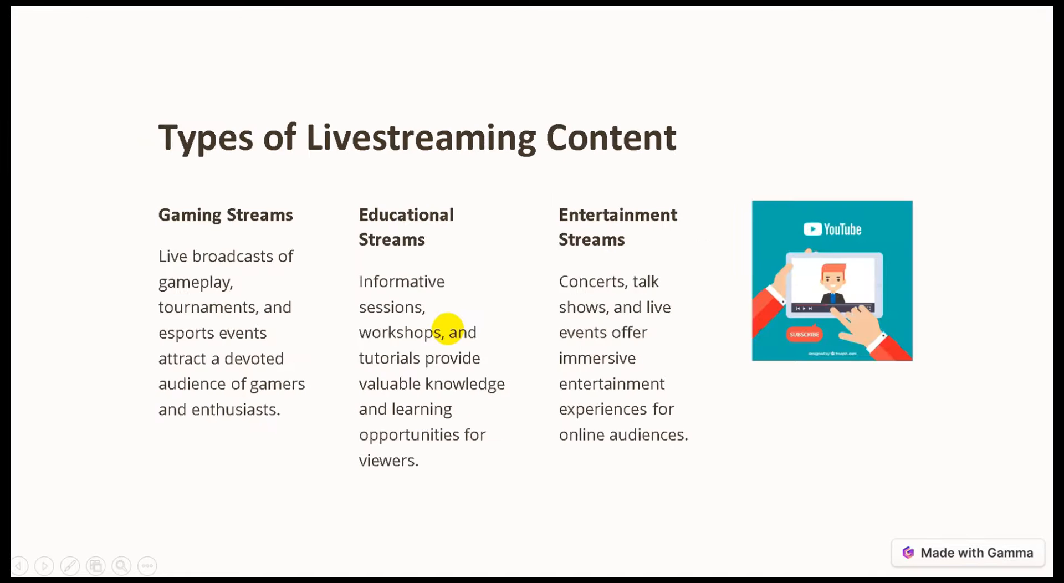
{"action": "left_click", "coordinate": [448, 329]}
{"action": "left_click", "coordinate": [447, 328]}
{"action": "left_click", "coordinate": [447, 328]}
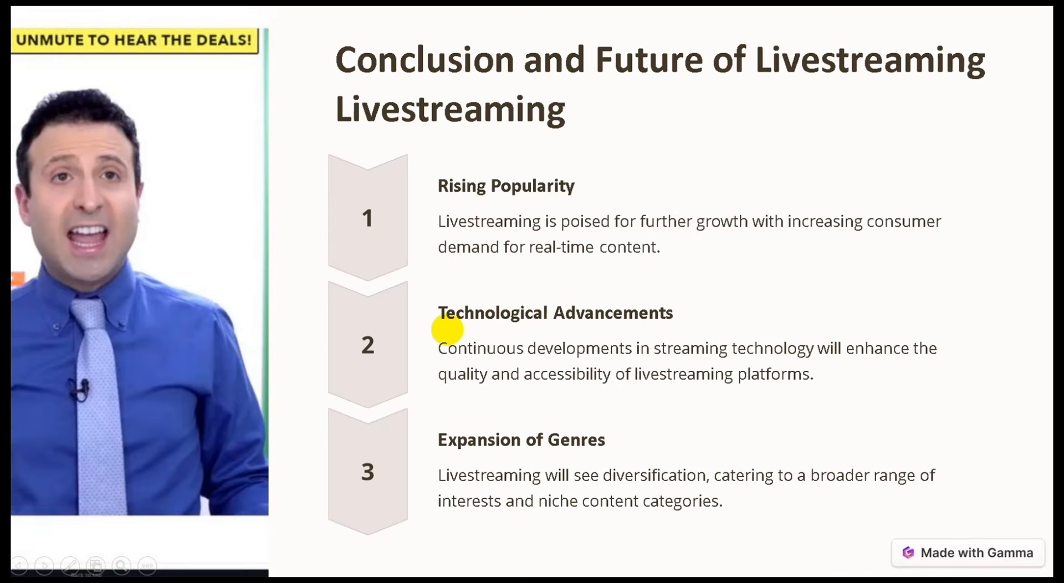
{"action": "key", "text": "Escape"}
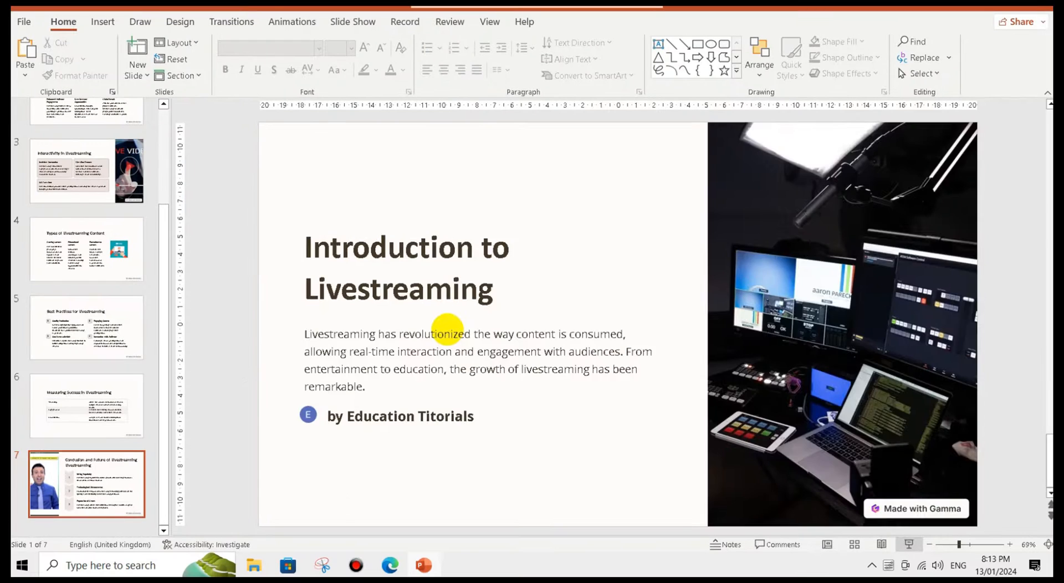
- On the "Best Practices for Livestreaming" slide, shift the white background shape down and to the right, and place the cursor in the "Quality Production" heading
{"action": "scroll", "coordinate": [448, 330], "scroll_direction": "up", "scroll_amount": 2}
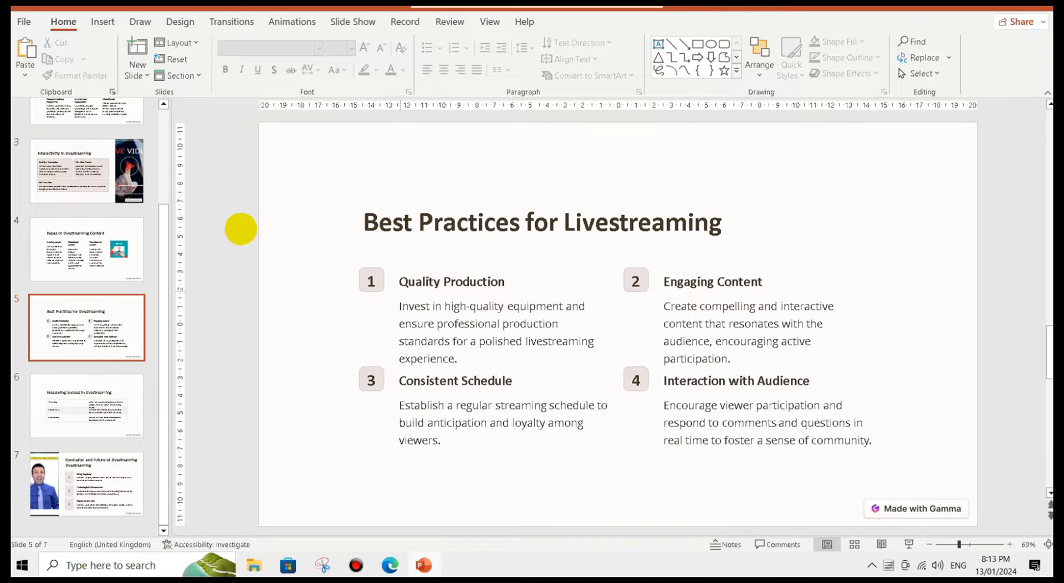
{"action": "left_click_drag", "start_coordinate": [297, 206], "coordinate": [409, 287]}
{"action": "left_click", "coordinate": [397, 279]}
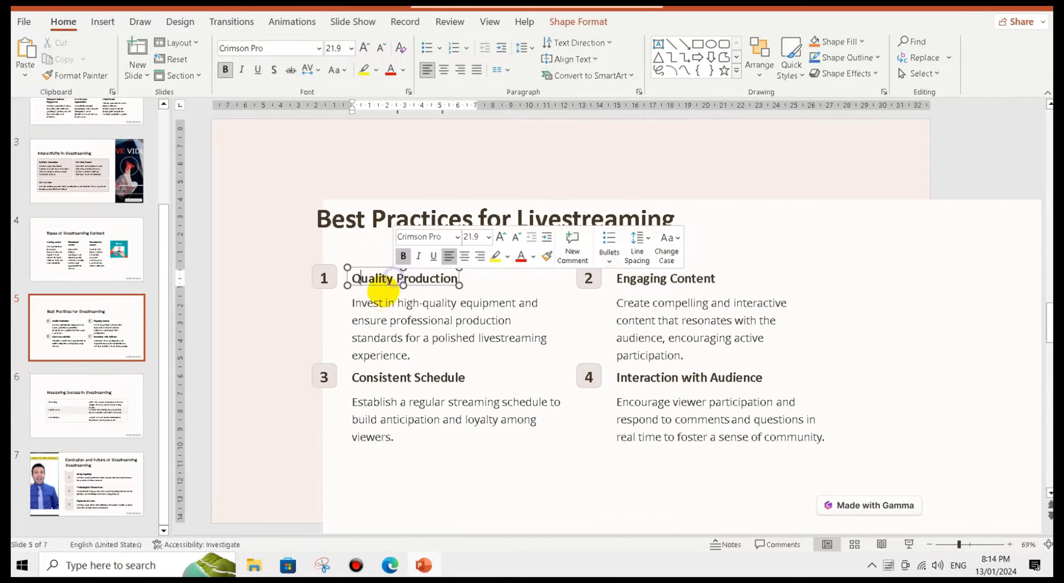
{"action": "left_click", "coordinate": [645, 320]}
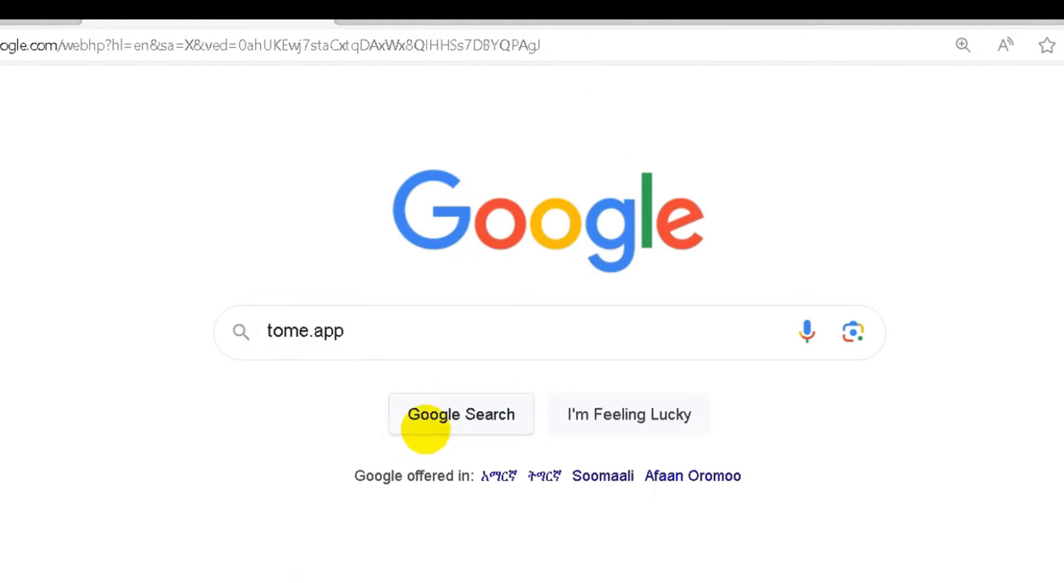
- Search Google for tome.app, open the Tome website, and go to its sign-up page
{"action": "left_click", "coordinate": [424, 426]}
{"action": "left_click", "coordinate": [157, 214]}
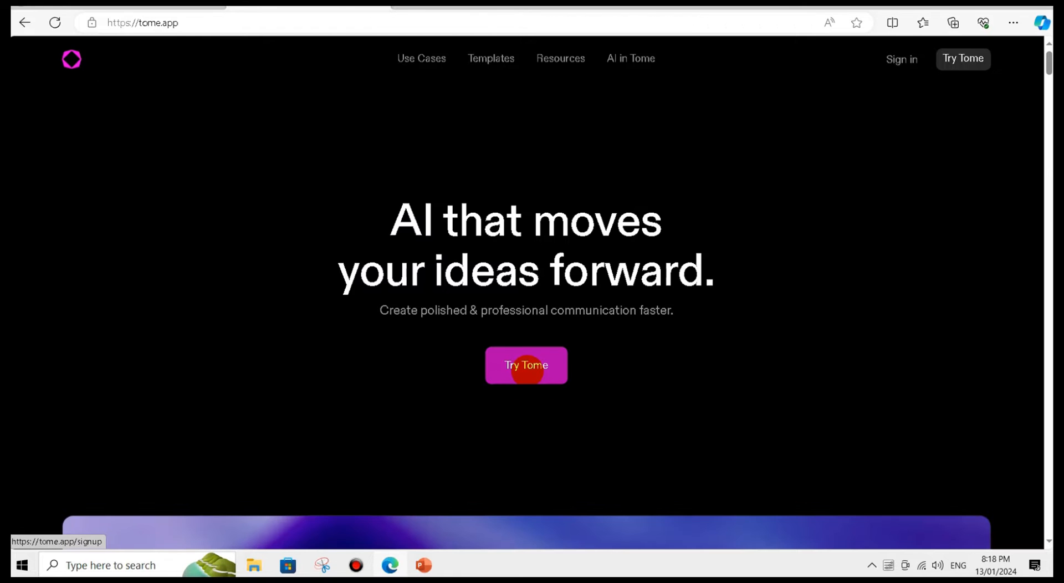
{"action": "left_click", "coordinate": [516, 363]}
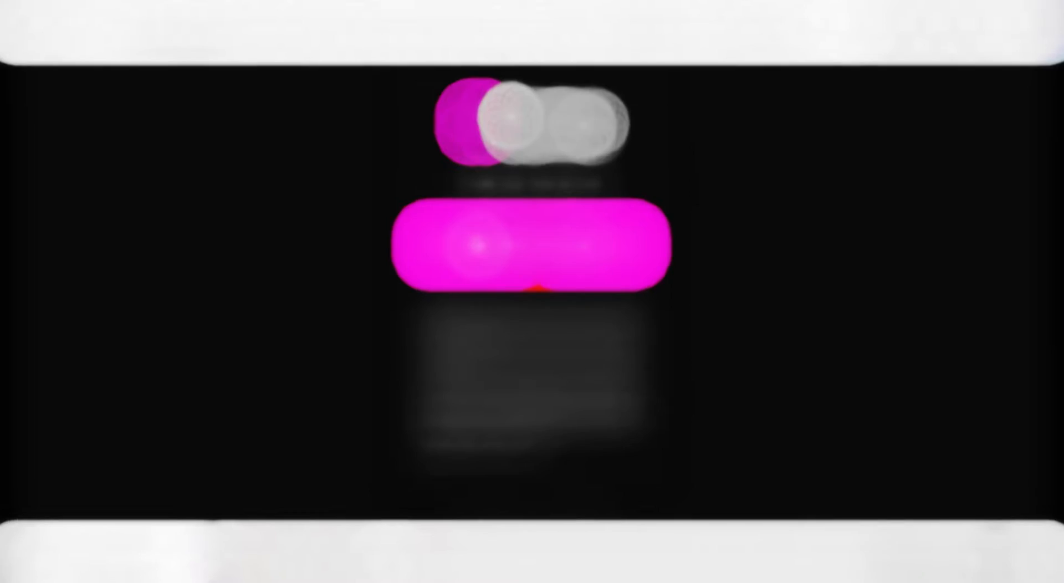
- Complete the Tome sign-in, create a new tome, and choose the "Create presentation about..." option
{"action": "left_click", "coordinate": [473, 278]}
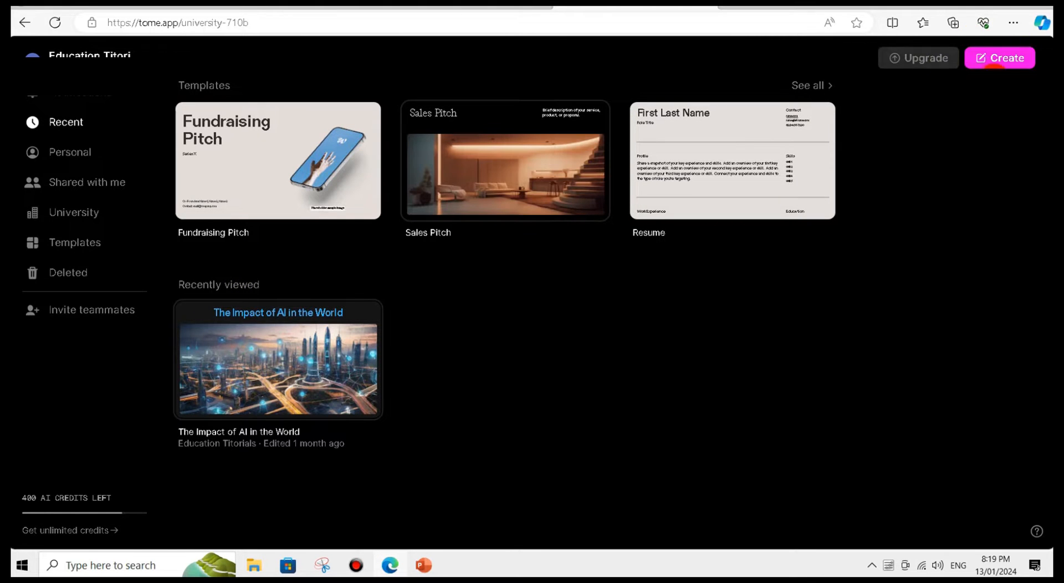
{"action": "left_click", "coordinate": [998, 57]}
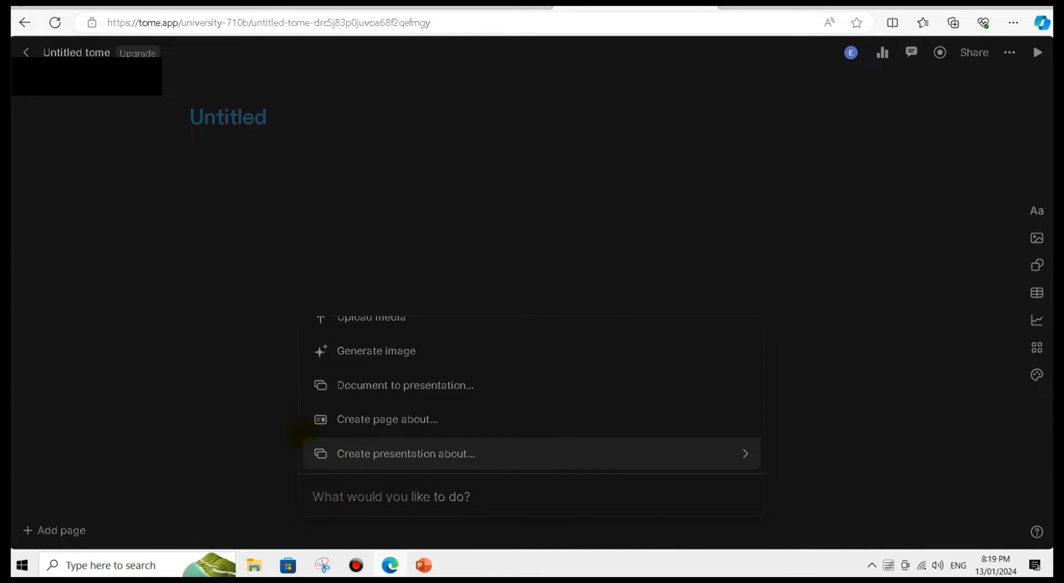
{"action": "scroll", "coordinate": [357, 351], "scroll_direction": "up", "scroll_amount": 1}
{"action": "scroll", "coordinate": [359, 345], "scroll_direction": "down", "scroll_amount": 1}
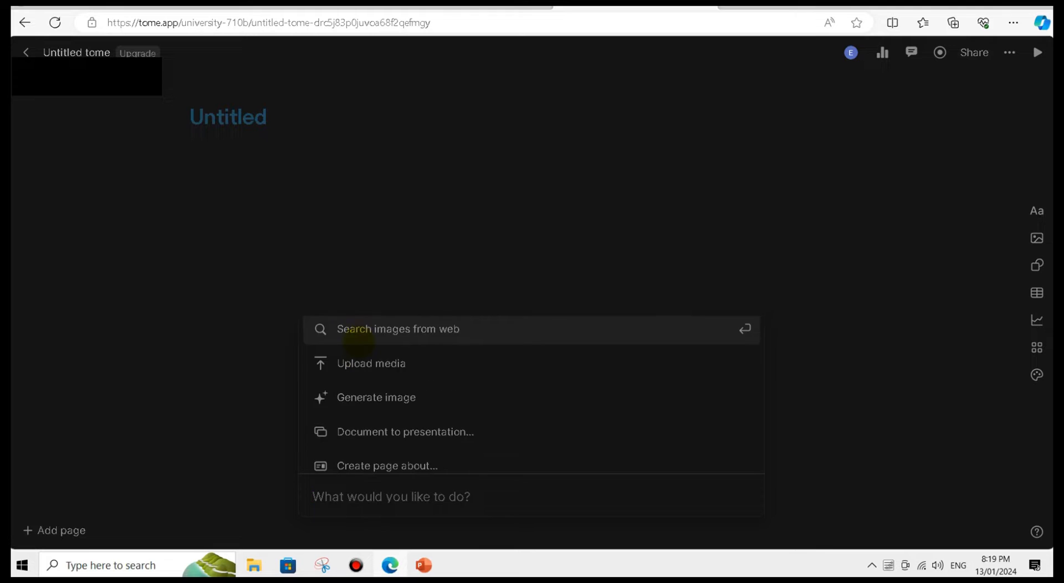
{"action": "scroll", "coordinate": [360, 343], "scroll_direction": "up", "scroll_amount": 1}
{"action": "scroll", "coordinate": [355, 354], "scroll_direction": "down", "scroll_amount": 2}
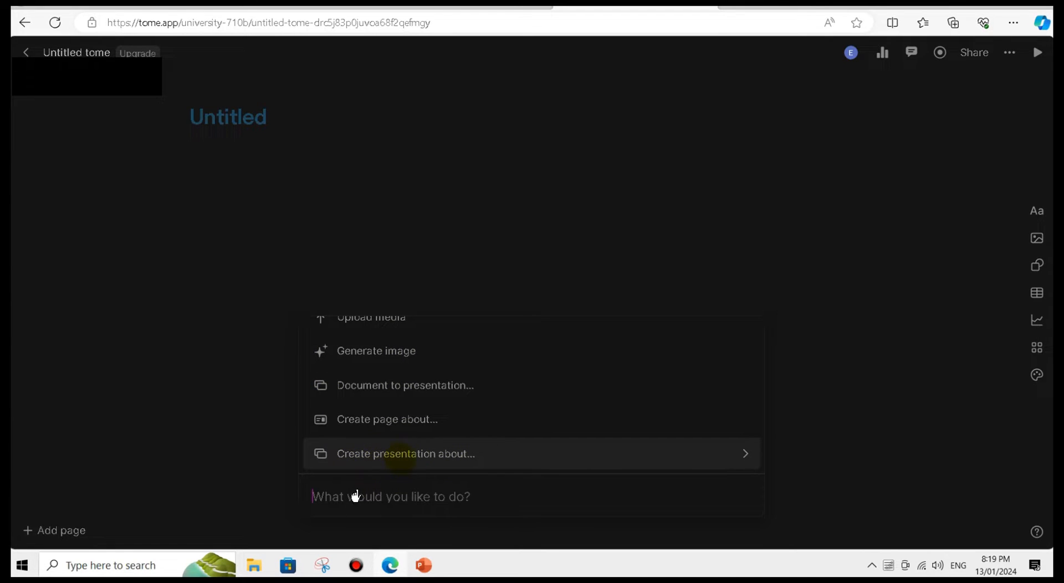
{"action": "left_click", "coordinate": [362, 456]}
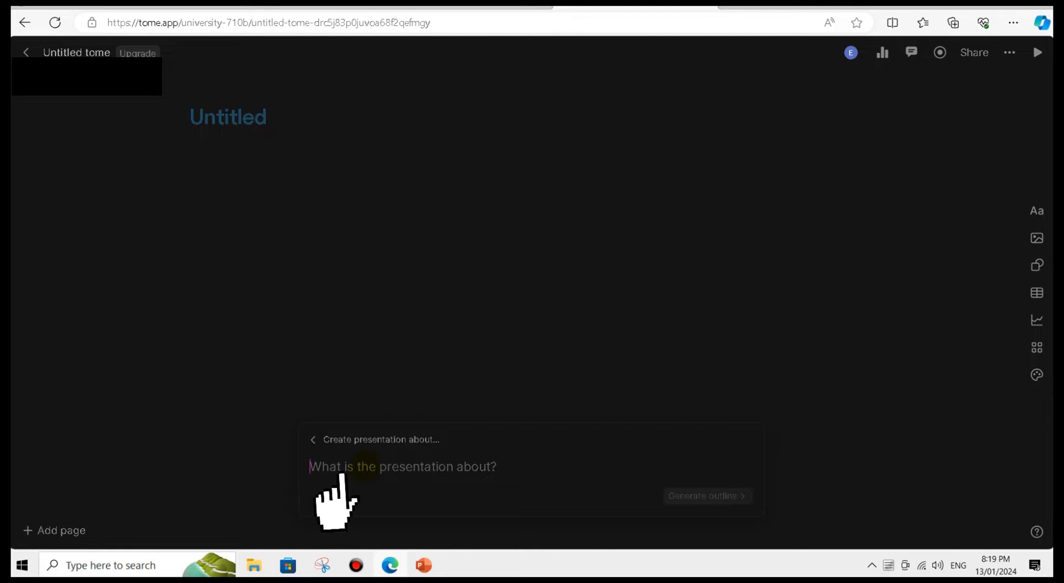
- Generate a presentation outline from the prompt "5g networking implementation" and check its "Introduction to 5G" heading
{"action": "type", "text": "5g networking implementation"}
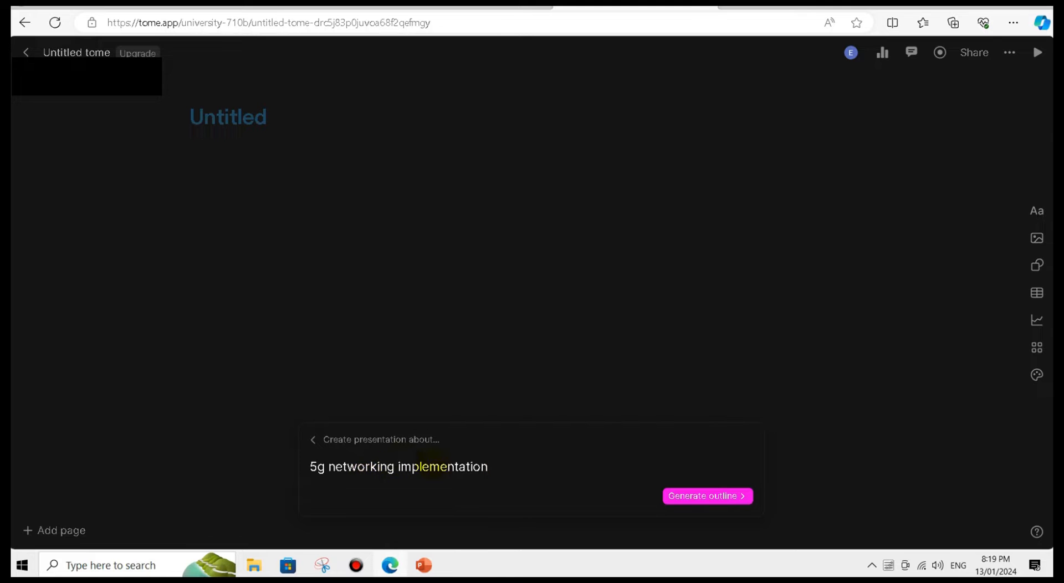
{"action": "left_click", "coordinate": [688, 496]}
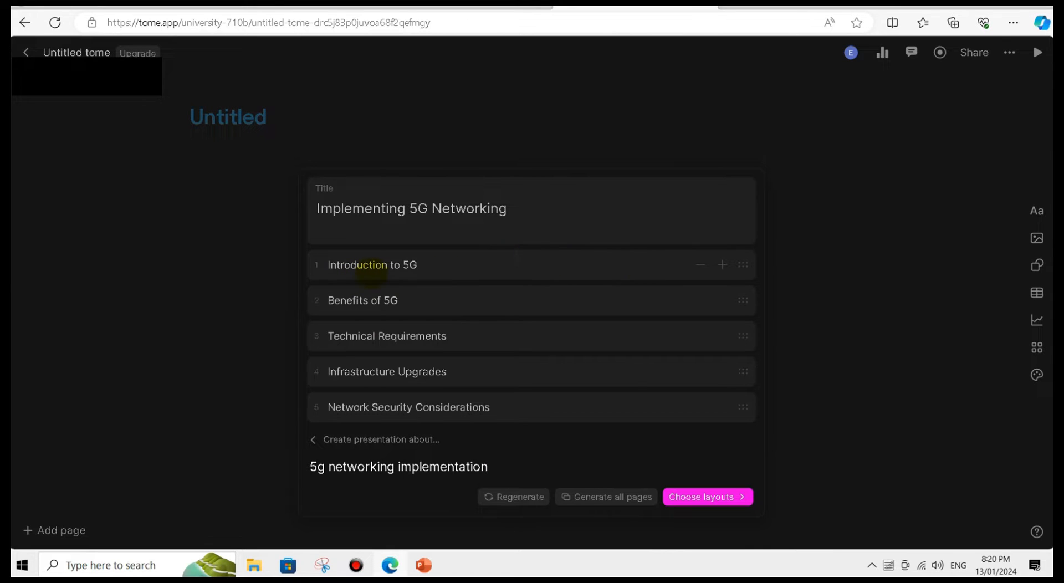
{"action": "left_click_drag", "start_coordinate": [424, 267], "coordinate": [333, 266]}
{"action": "left_click", "coordinate": [416, 268]}
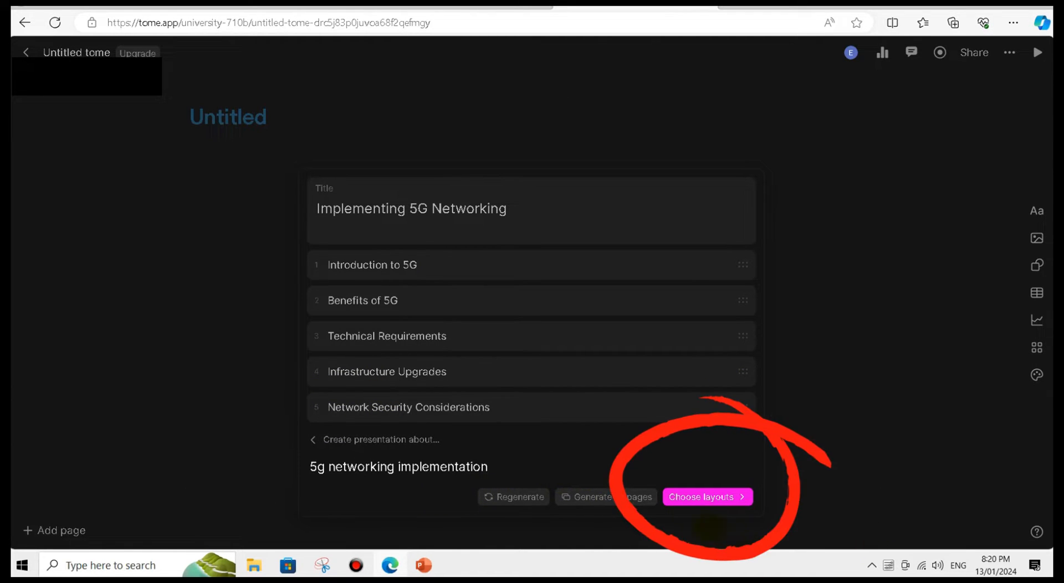
- Proceed to the layouts, give the title page the text layout with the 3D lettering image, and continue to the next page
{"action": "left_click", "coordinate": [698, 498]}
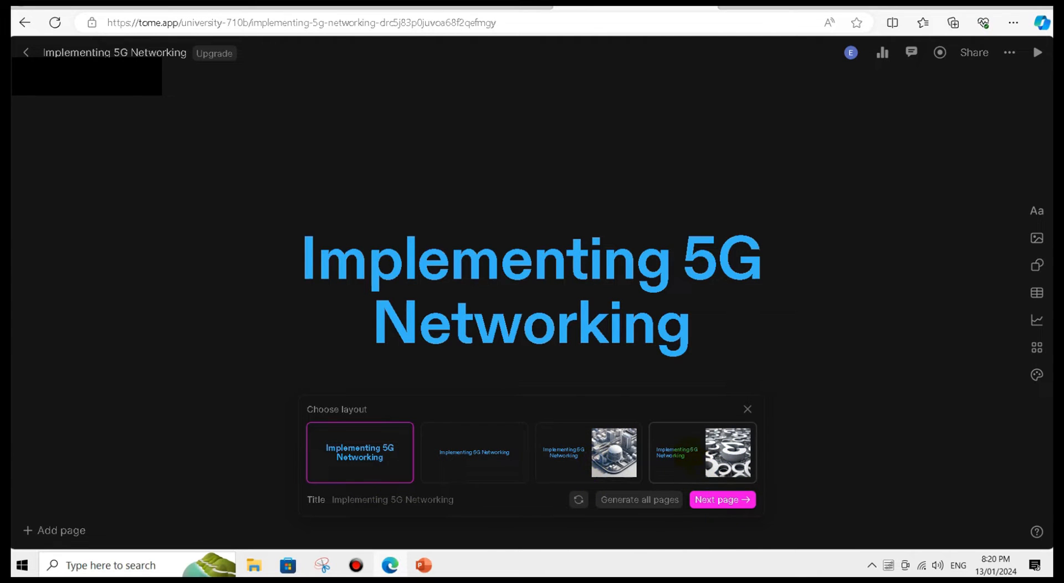
{"action": "left_click", "coordinate": [689, 452]}
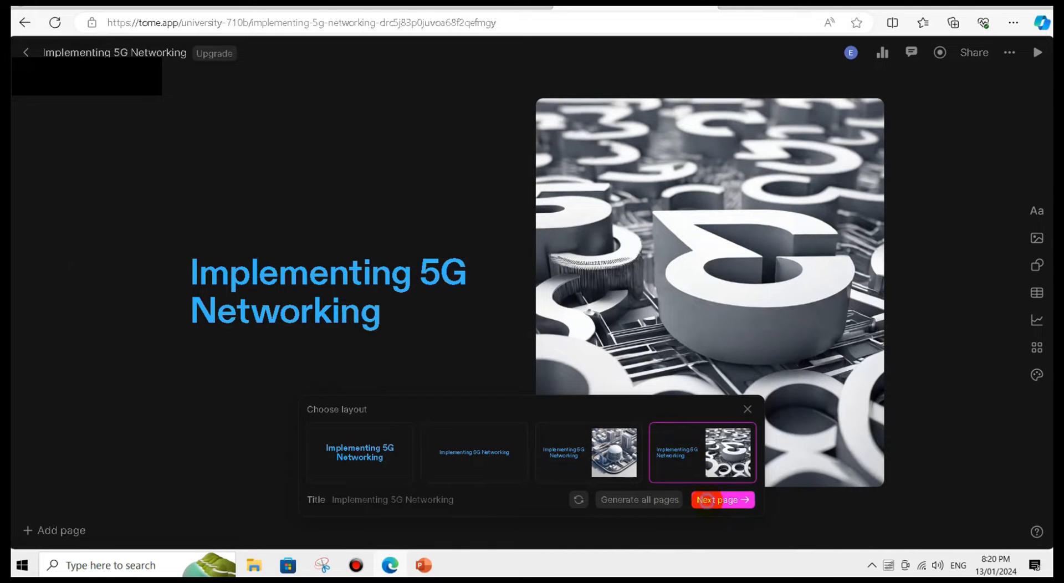
{"action": "left_click", "coordinate": [707, 500]}
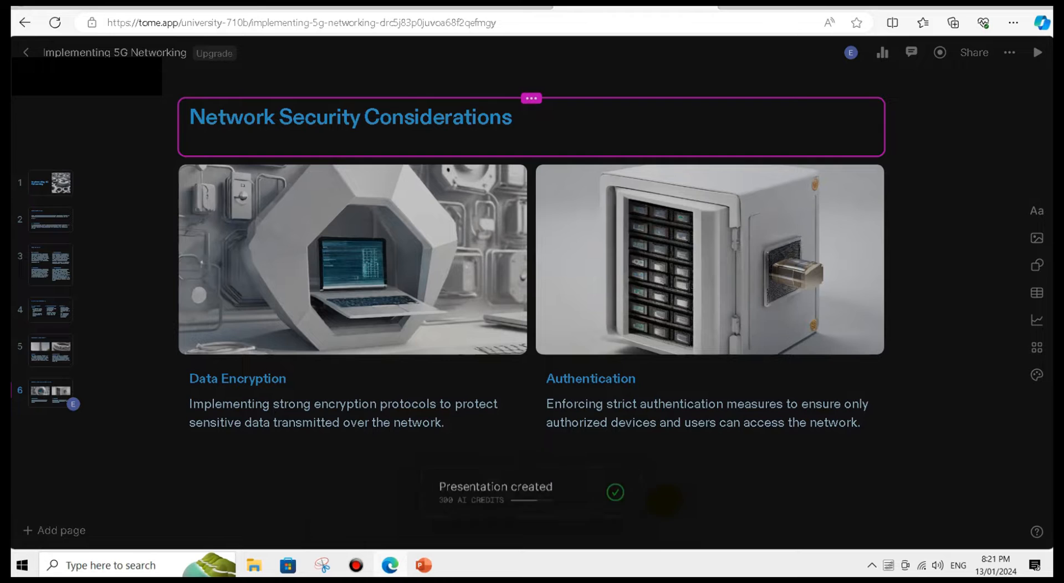
- View the generated presentation full screen, page from the title page through to "Network Security Considerations", and exit full screen
{"action": "left_click", "coordinate": [1009, 53]}
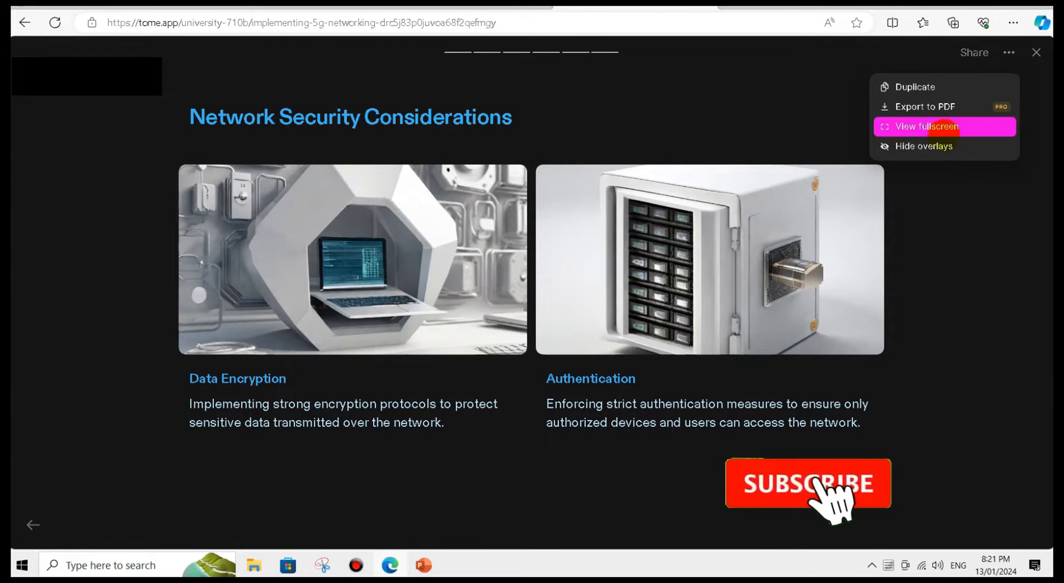
{"action": "left_click", "coordinate": [909, 126]}
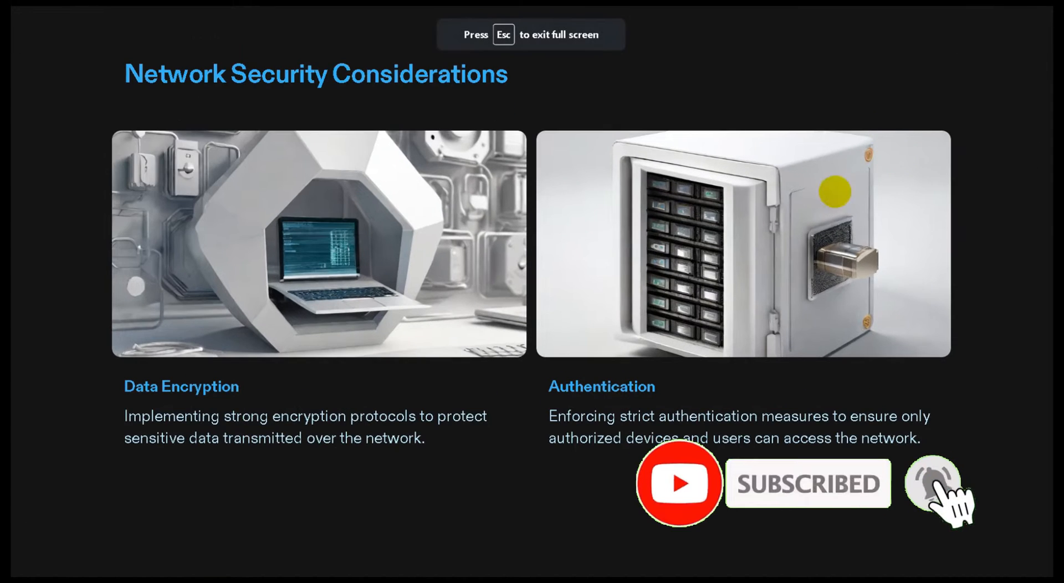
{"action": "key", "text": "Left"}
{"action": "key", "text": "Left"}
{"action": "key", "text": "Left"}
{"action": "key", "text": "Left"}
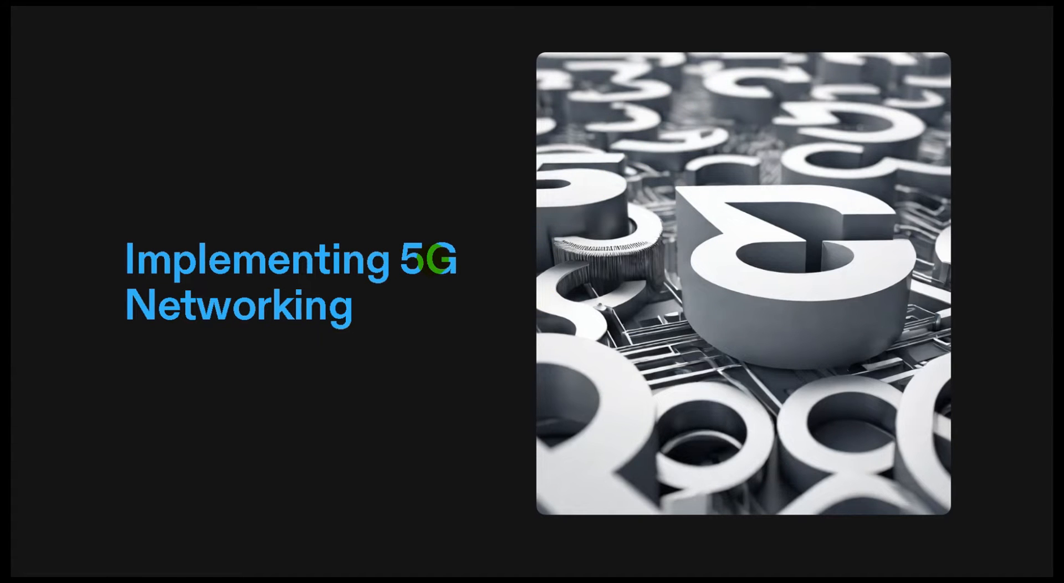
{"action": "left_click", "coordinate": [432, 259]}
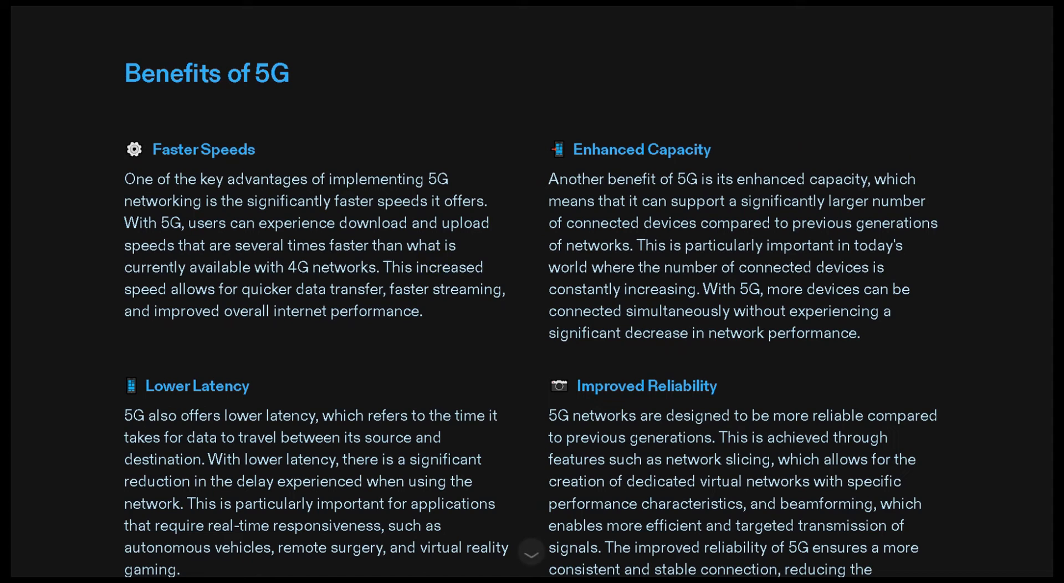
{"action": "key", "text": "Down"}
{"action": "key", "text": "Down"}
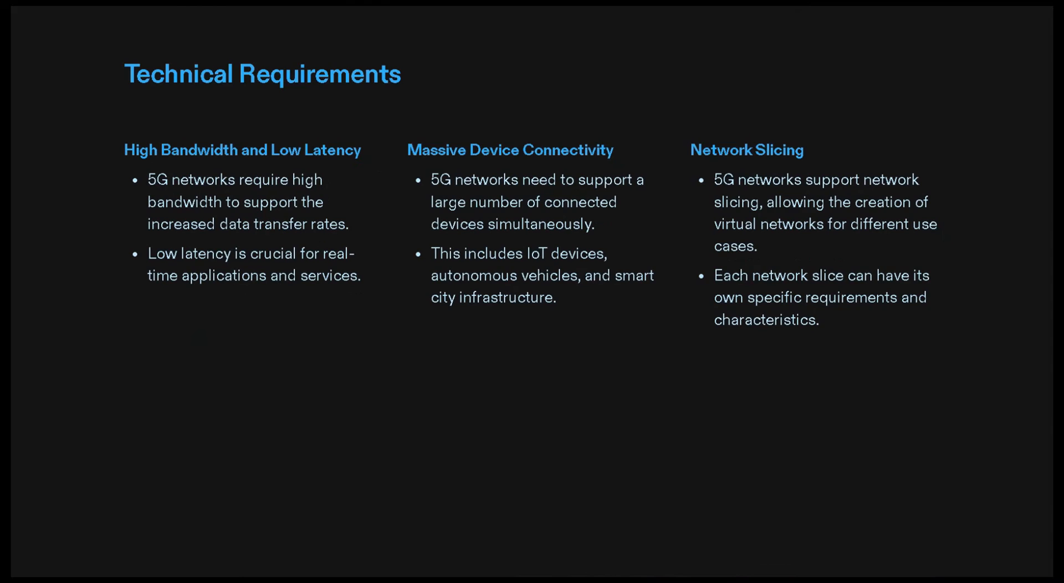
{"action": "key", "text": "Down"}
{"action": "key", "text": "Up"}
{"action": "key", "text": "Down"}
{"action": "key", "text": "Down"}
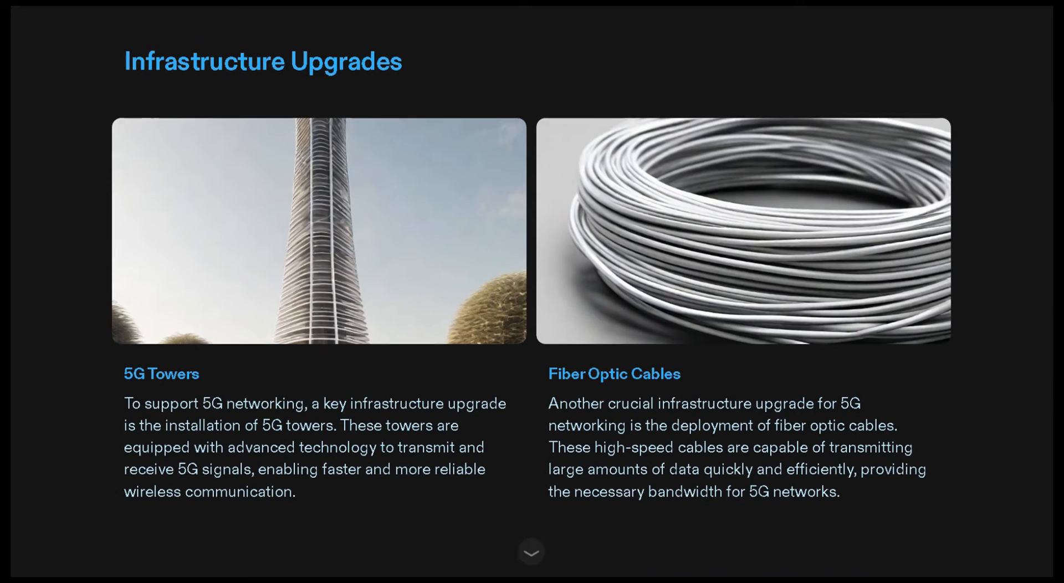
{"action": "key", "text": "Down"}
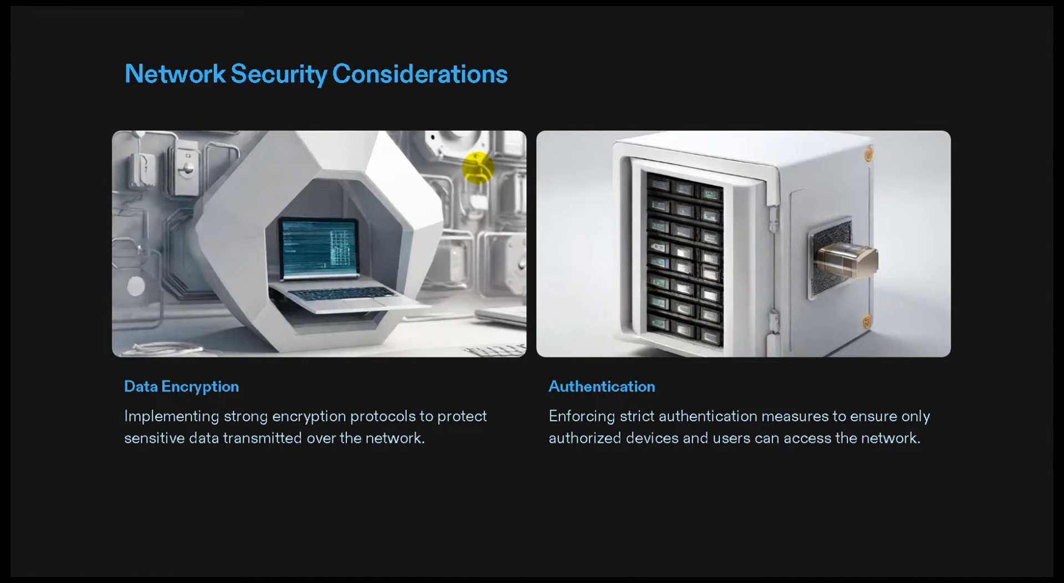
{"action": "key", "text": "Escape"}
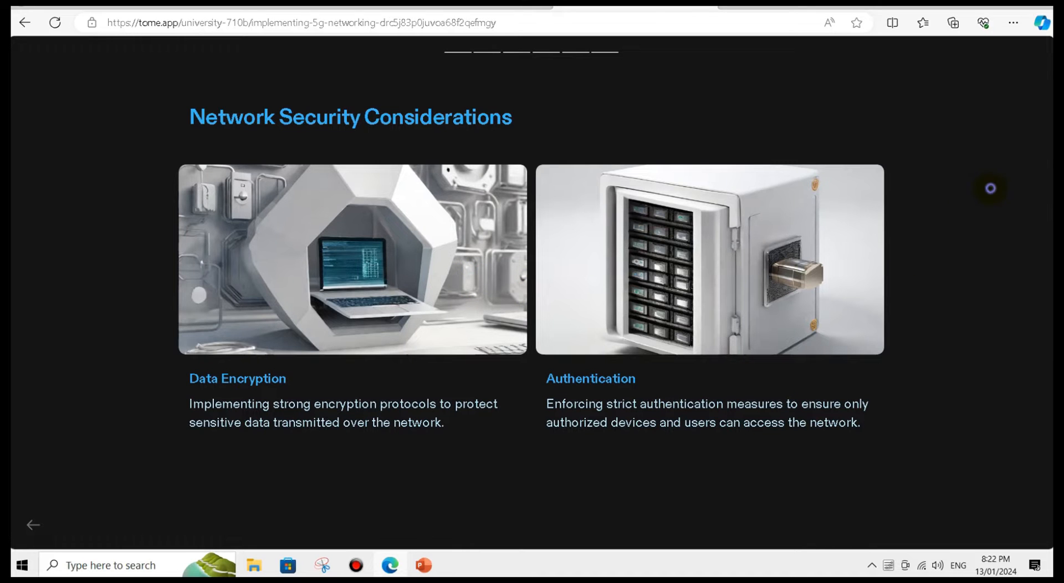
- Leave the presentation view, try to export the tome to PDF, and dismiss the pricing plans
{"action": "left_click", "coordinate": [228, 187]}
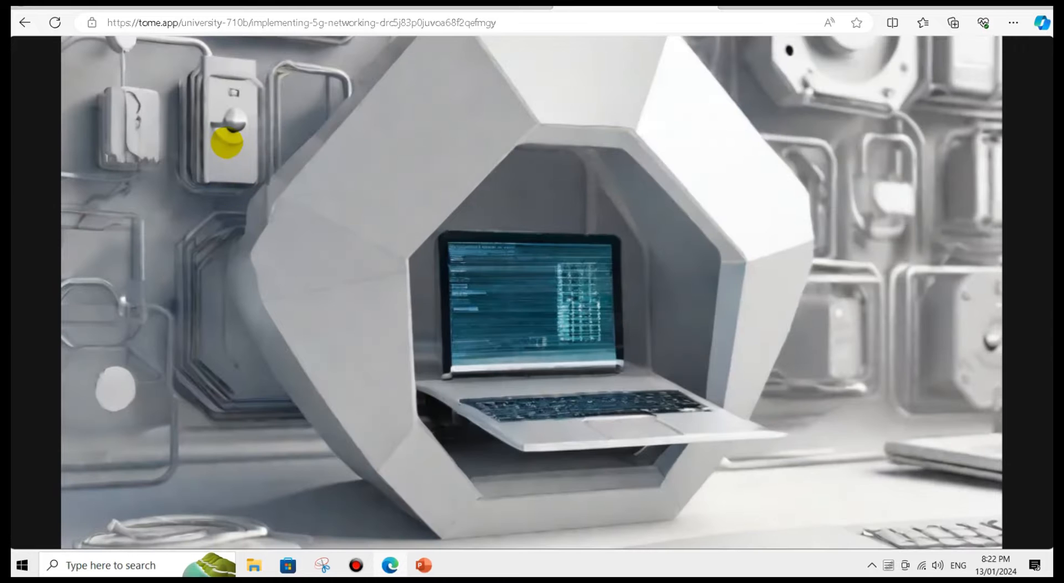
{"action": "left_click", "coordinate": [328, 208]}
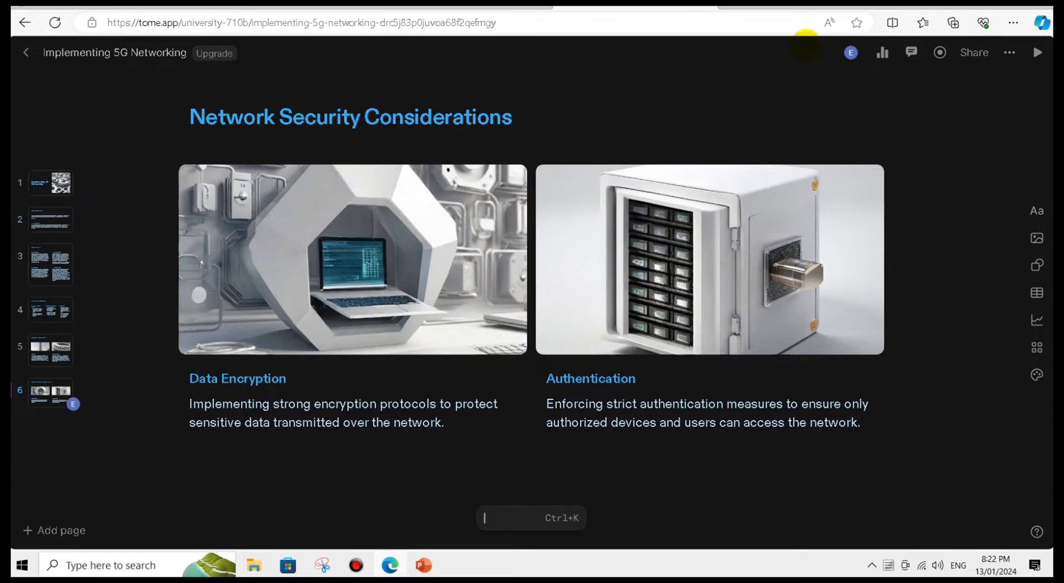
{"action": "left_click", "coordinate": [1006, 52]}
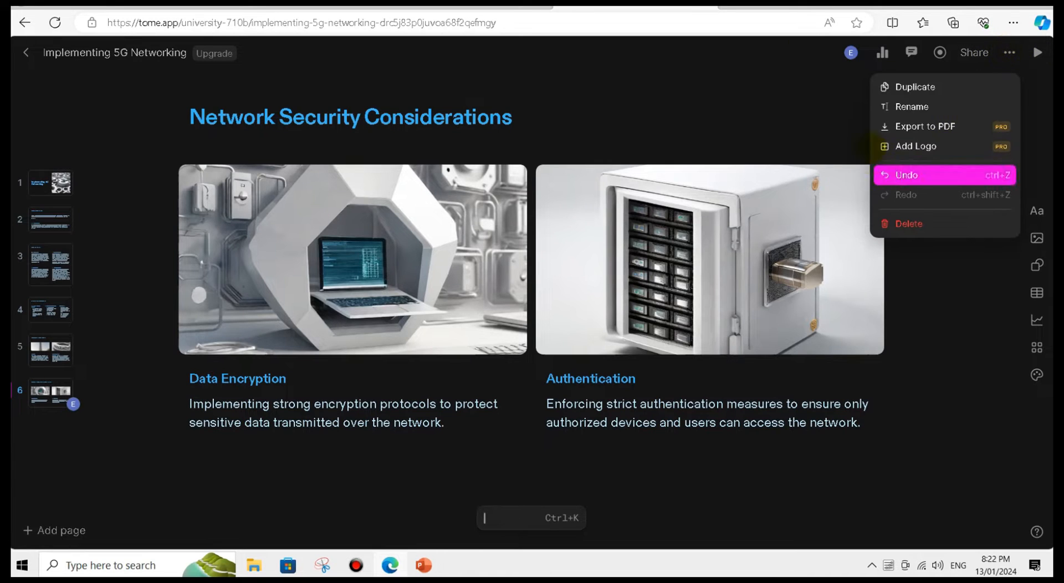
{"action": "left_click", "coordinate": [915, 127]}
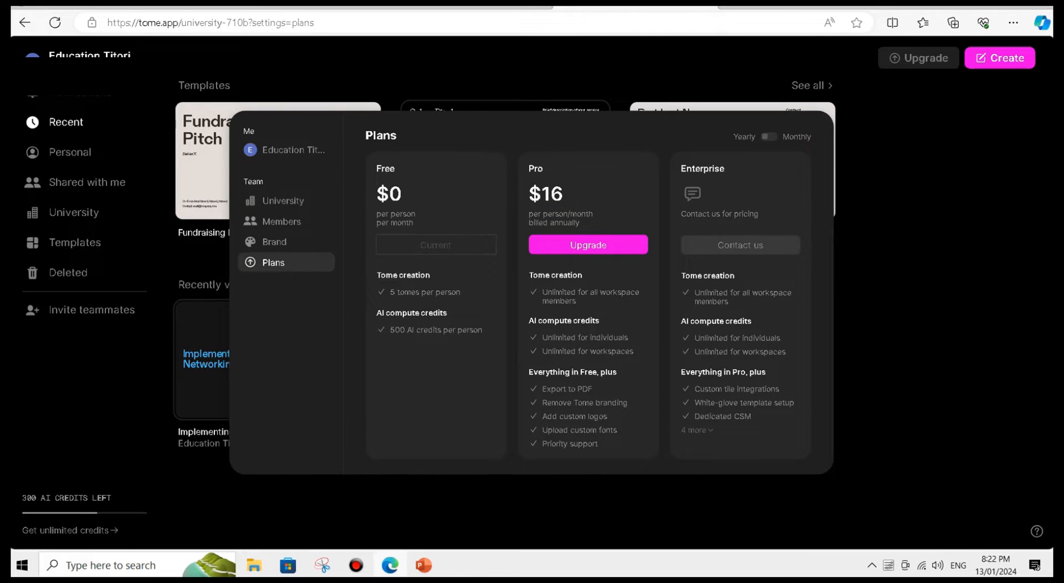
{"action": "left_click", "coordinate": [887, 170]}
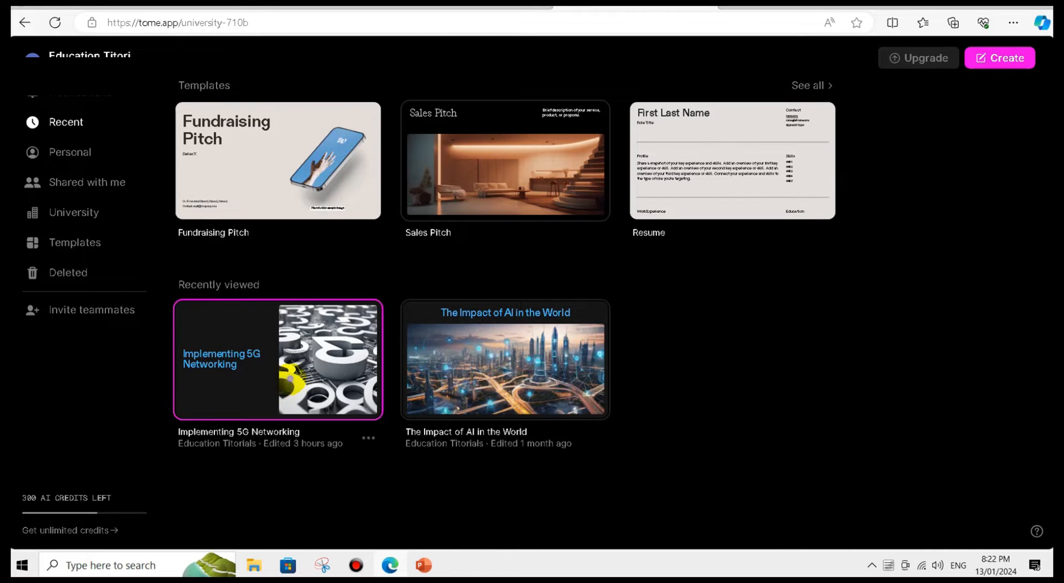
- Reopen the recent "Implementing 5G Networking" tome and place the cursor in its title text
{"action": "left_click", "coordinate": [287, 376]}
{"action": "left_click", "coordinate": [210, 276]}
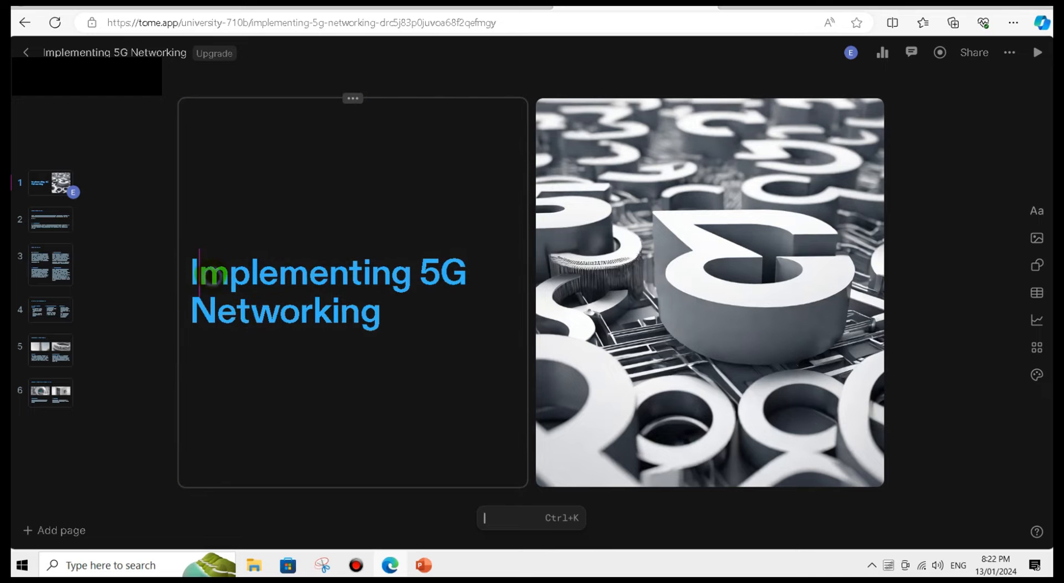
{"action": "left_click_drag", "start_coordinate": [200, 270], "coordinate": [390, 311]}
{"action": "left_click", "coordinate": [330, 284]}
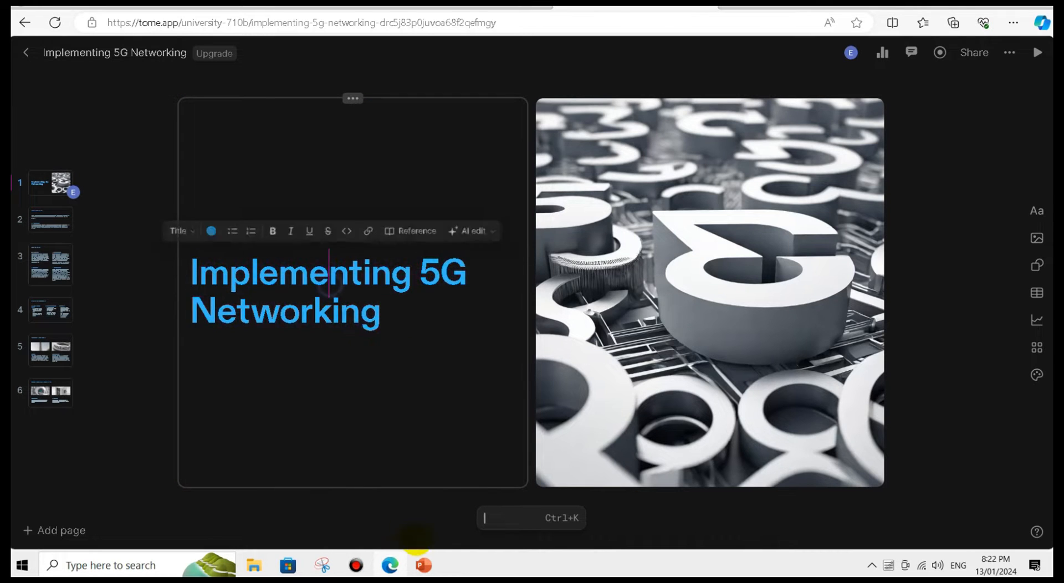
- Switch to PowerPoint, create a blank presentation, and delete the title and subtitle placeholders from its first slide
{"action": "left_click", "coordinate": [422, 565]}
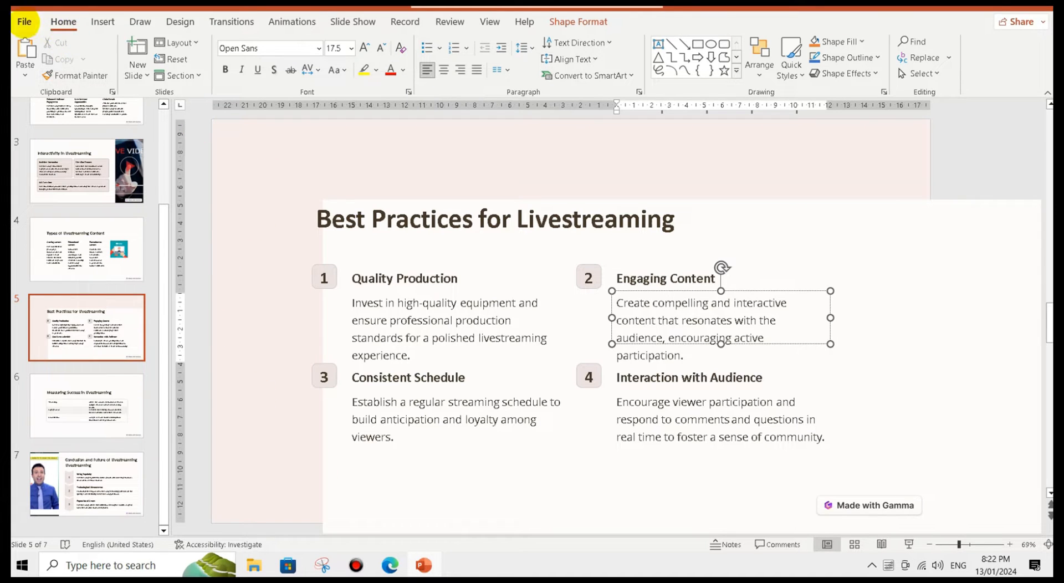
{"action": "left_click", "coordinate": [23, 22]}
{"action": "left_click", "coordinate": [172, 128]}
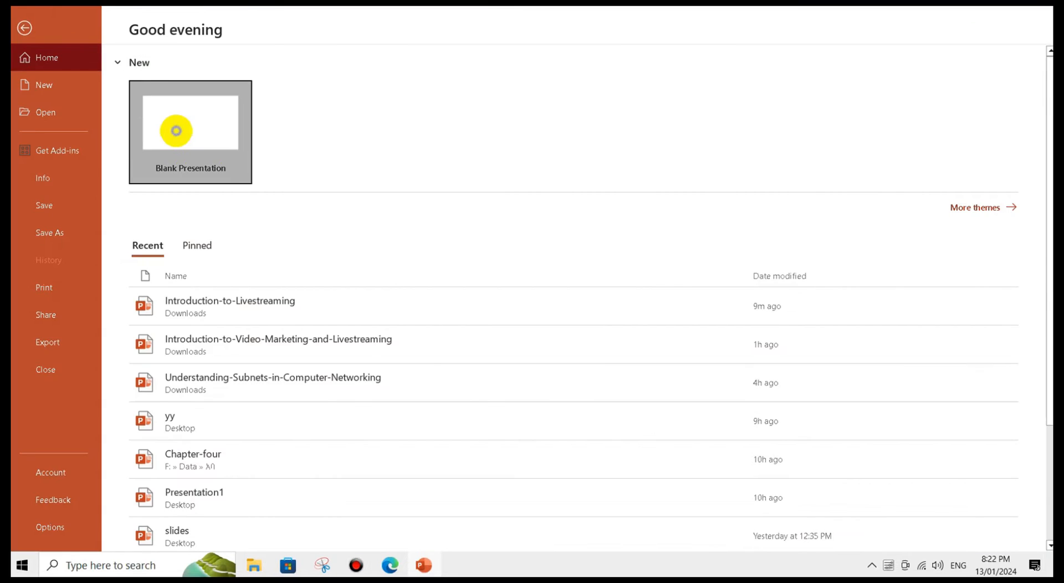
{"action": "left_click", "coordinate": [612, 354]}
{"action": "left_click", "coordinate": [390, 224]}
{"action": "left_click", "coordinate": [381, 173]}
{"action": "left_click", "coordinate": [376, 183]}
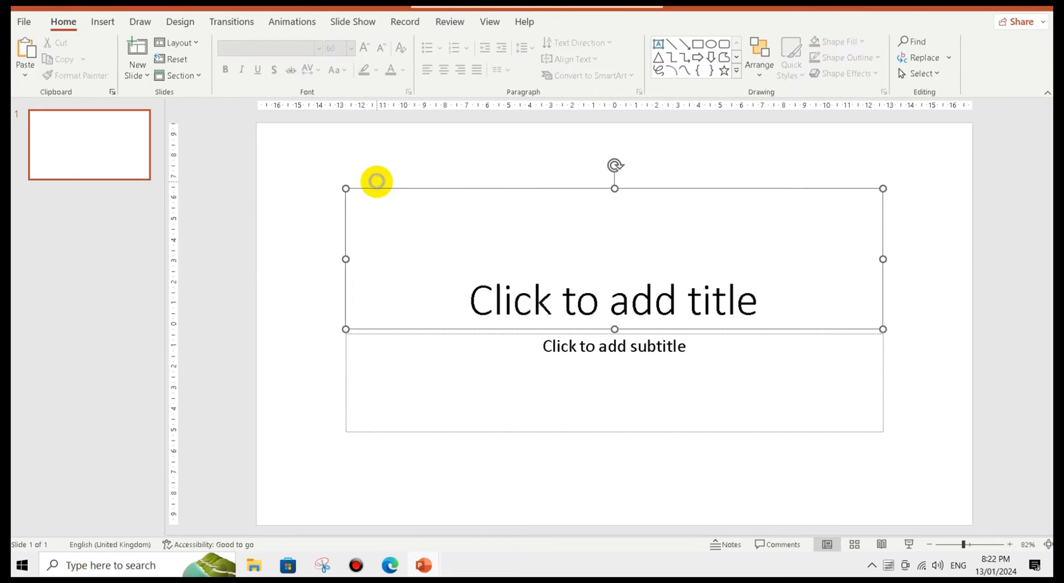
{"action": "key", "text": "Delete"}
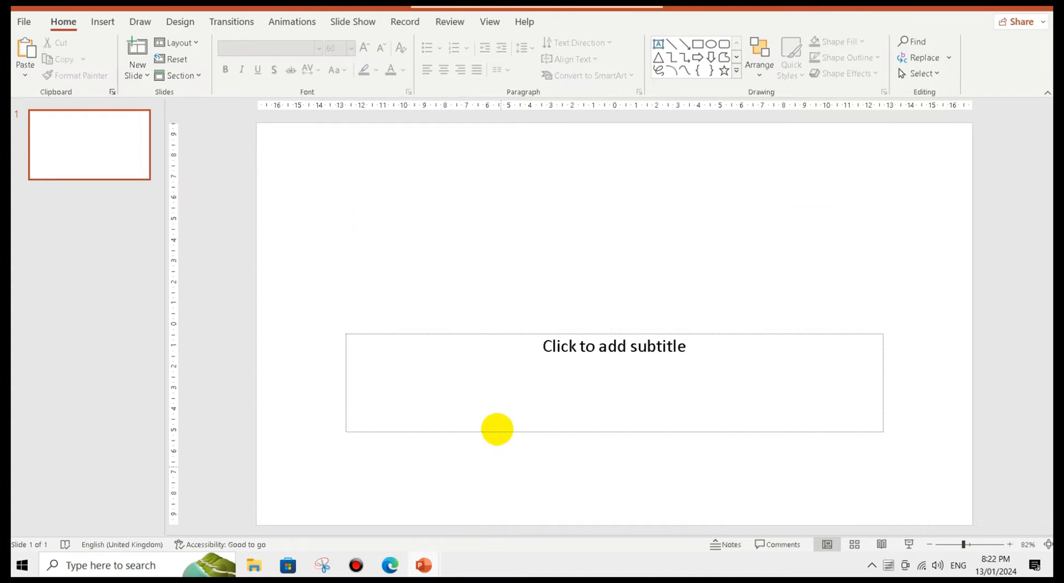
{"action": "left_click", "coordinate": [500, 333]}
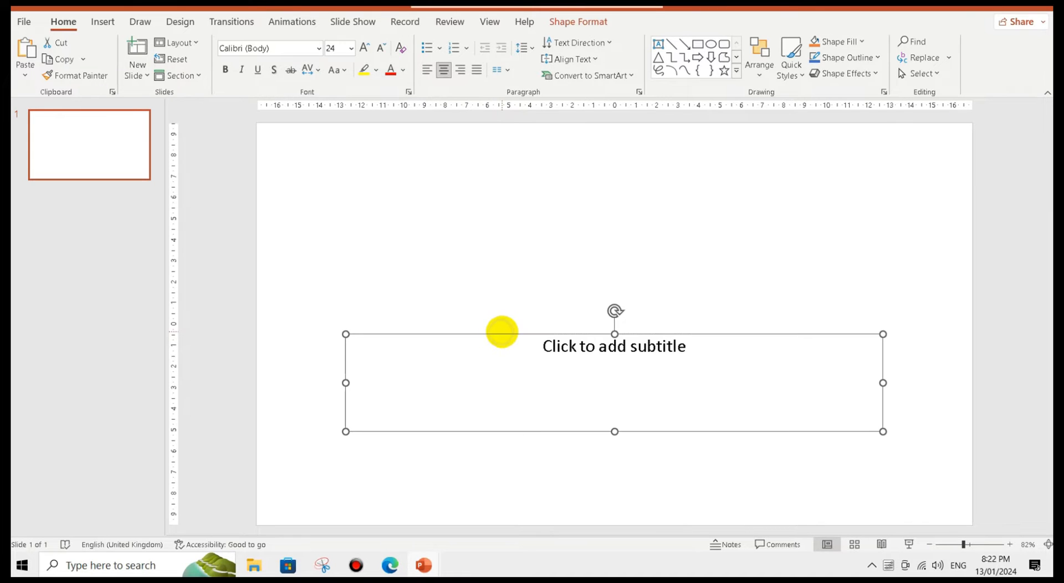
{"action": "key", "text": "Delete"}
- Switch back to Tome in the browser and select the whole "Implementing 5G Networking" title text
{"action": "left_click", "coordinate": [391, 565]}
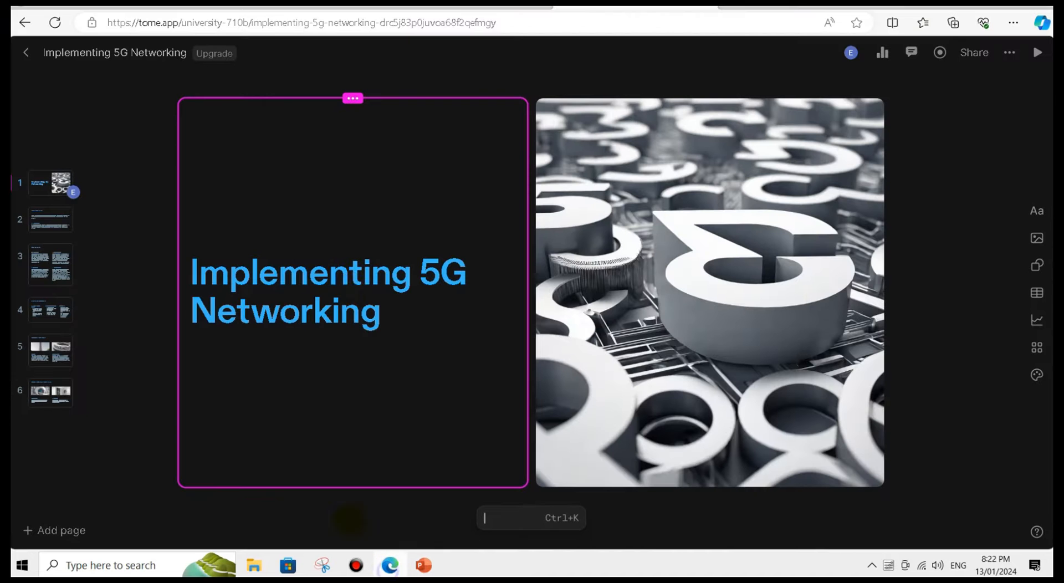
{"action": "left_click_drag", "start_coordinate": [191, 266], "coordinate": [460, 344]}
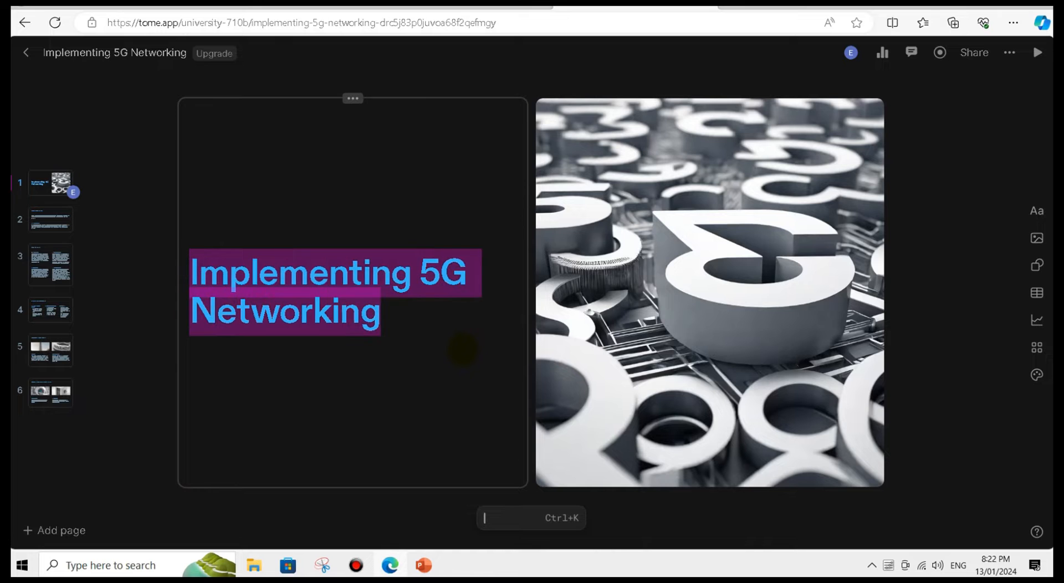
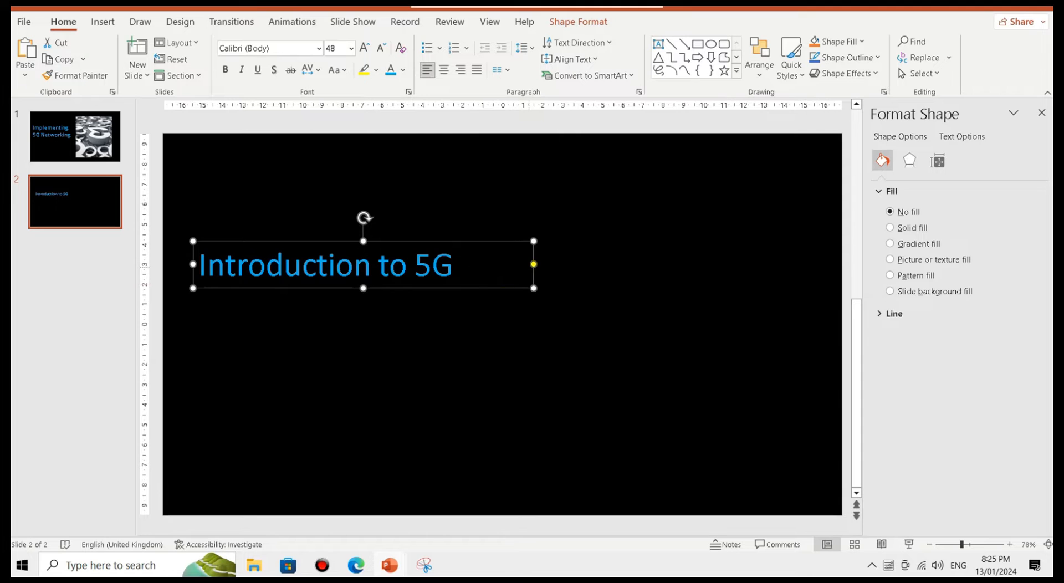
- Deselect the "Introduction to 5G" text box on slide 2
{"action": "triple_click", "coordinate": [534, 264]}
{"action": "left_click", "coordinate": [451, 324]}
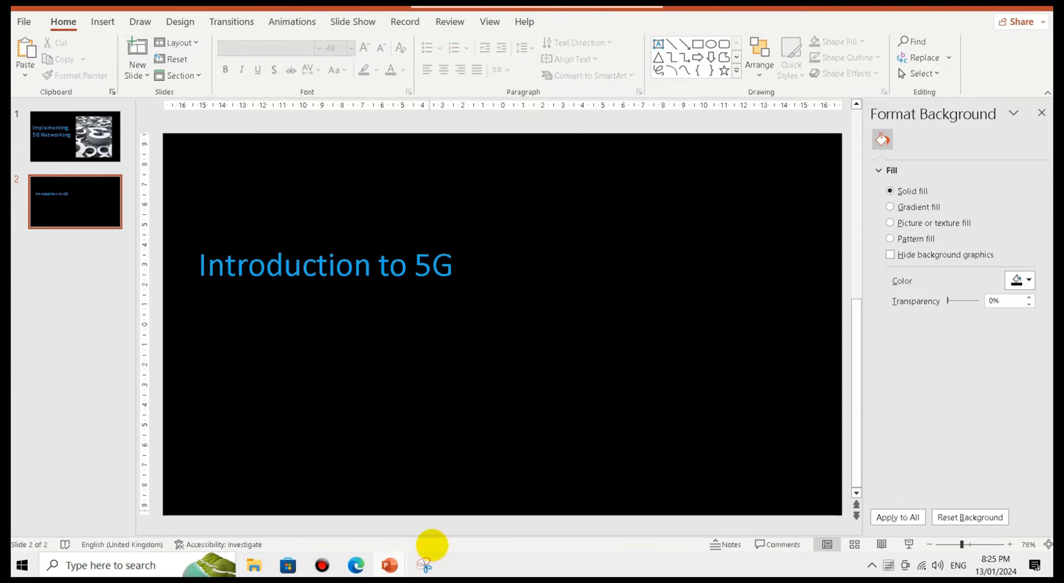
- Copy the opening 5G networking paragraph from Tome's "Introduction to 5G" page and paste it onto slide 2 of the PowerPoint presentation
{"action": "left_click", "coordinate": [356, 565]}
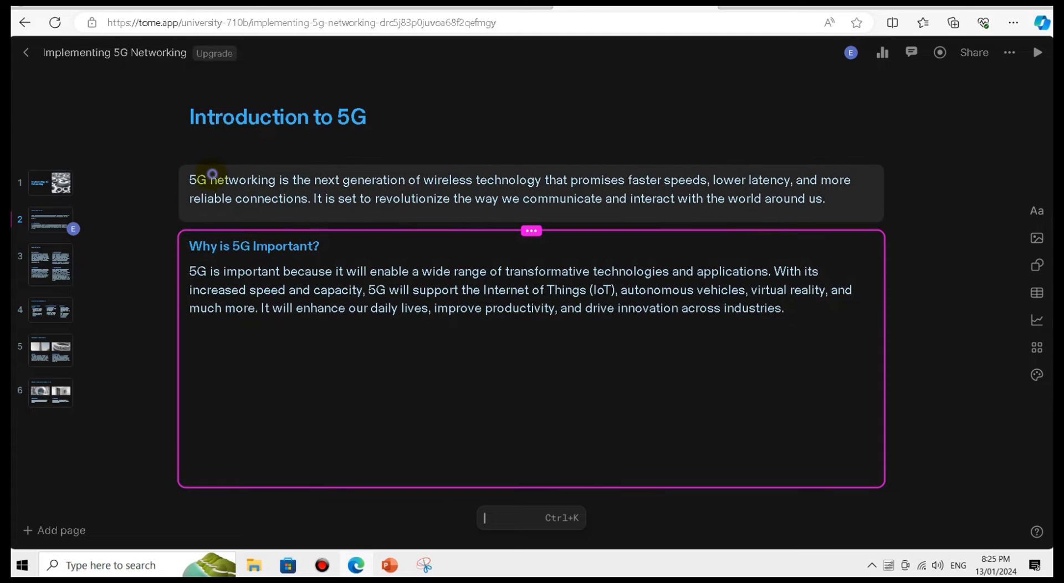
{"action": "left_click_drag", "start_coordinate": [186, 182], "coordinate": [838, 202]}
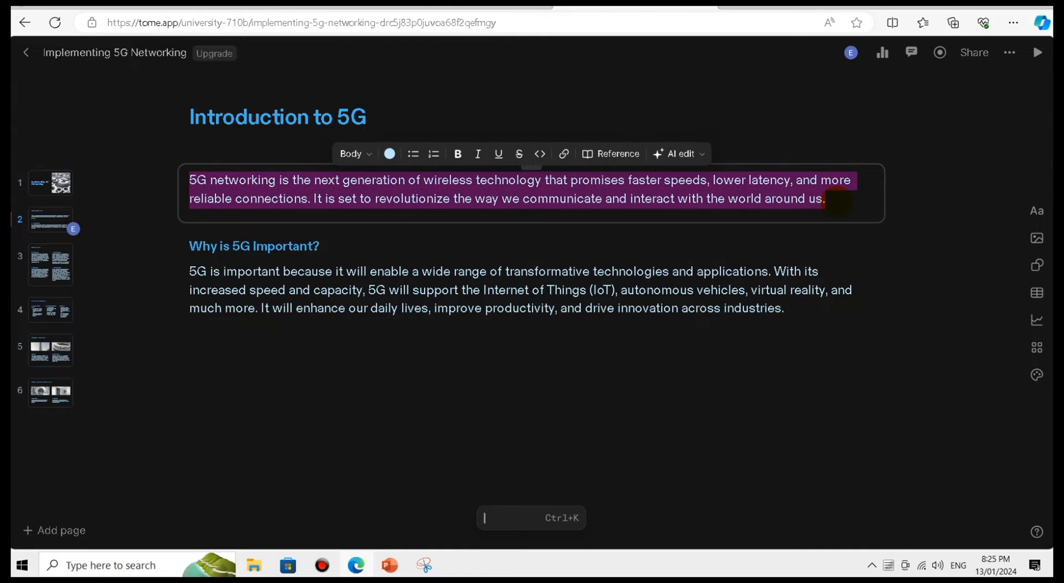
{"action": "mouse_move", "coordinate": [390, 564]}
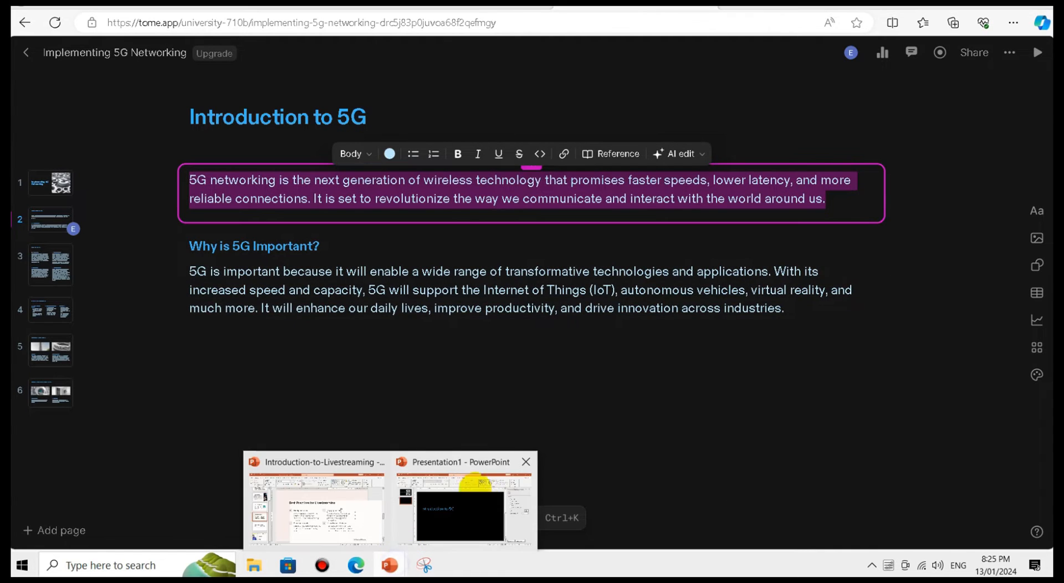
{"action": "left_click", "coordinate": [475, 482]}
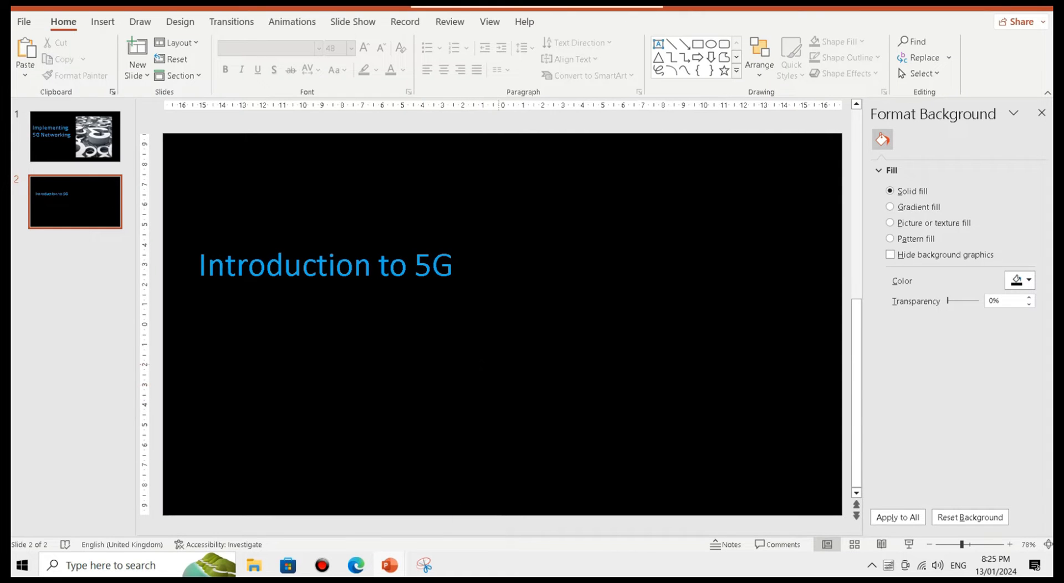
{"action": "key", "text": "ctrl+v"}
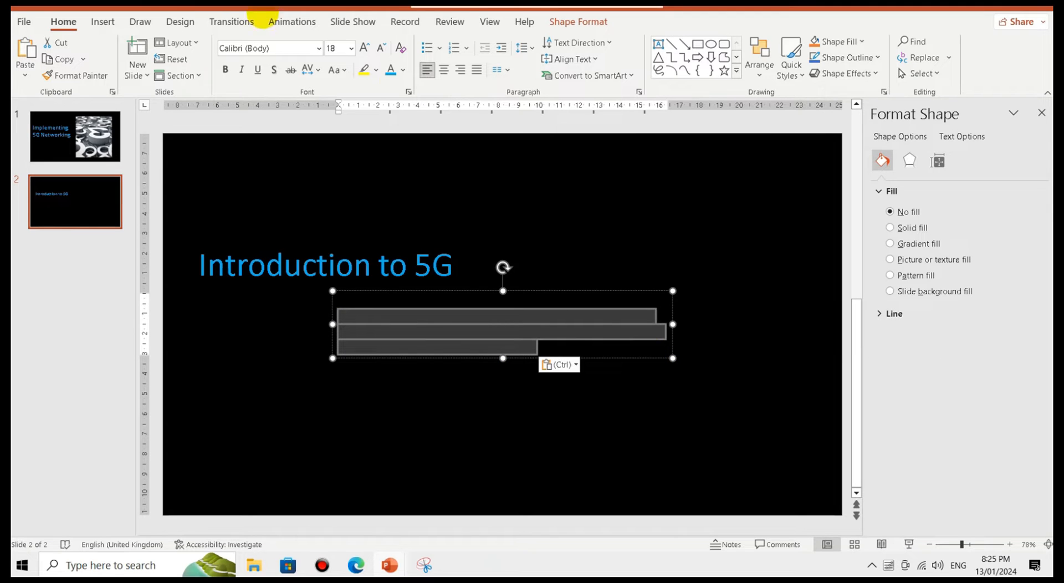
- Colour the pasted paragraph on slide 2 light blue and enlarge its text to 32 pt
{"action": "left_click", "coordinate": [403, 70]}
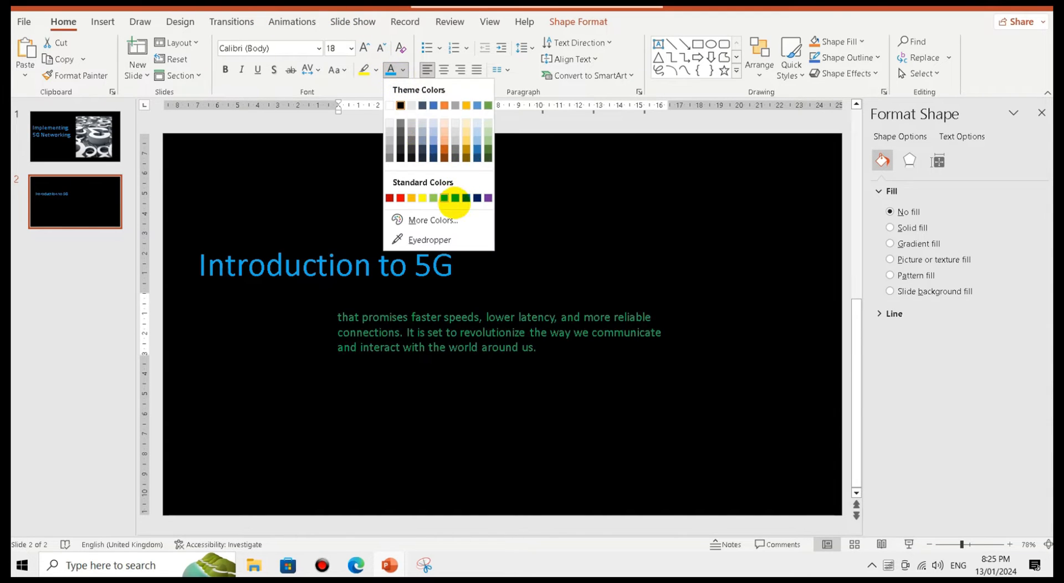
{"action": "left_click", "coordinate": [456, 200]}
{"action": "left_click", "coordinate": [431, 319]}
{"action": "left_click_drag", "start_coordinate": [343, 318], "coordinate": [560, 332]}
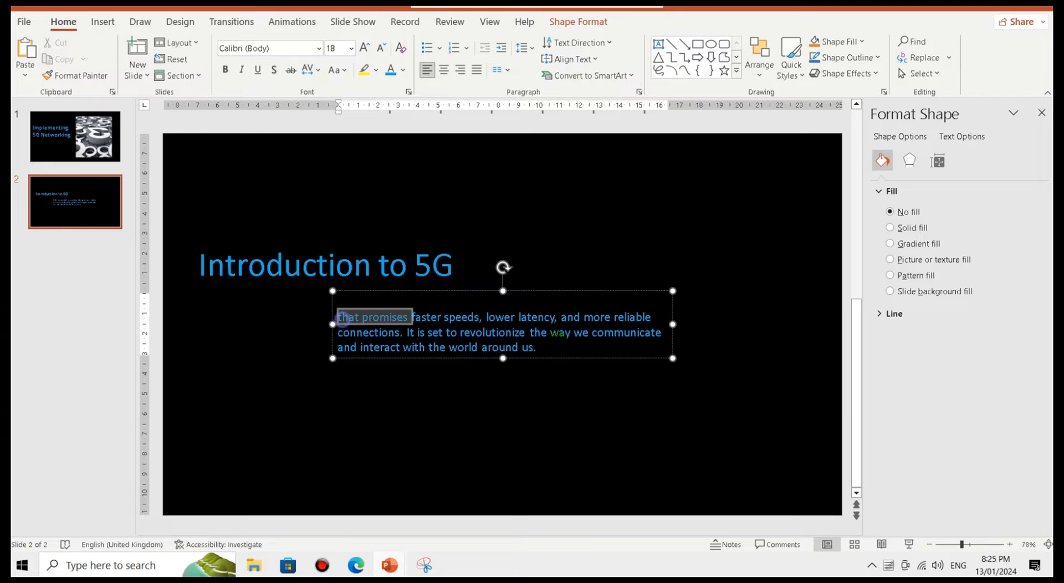
{"action": "key", "text": "ctrl+a"}
{"action": "left_click", "coordinate": [364, 47]}
{"action": "left_click", "coordinate": [364, 47]}
{"action": "left_click", "coordinate": [364, 47]}
{"action": "left_click", "coordinate": [364, 47]}
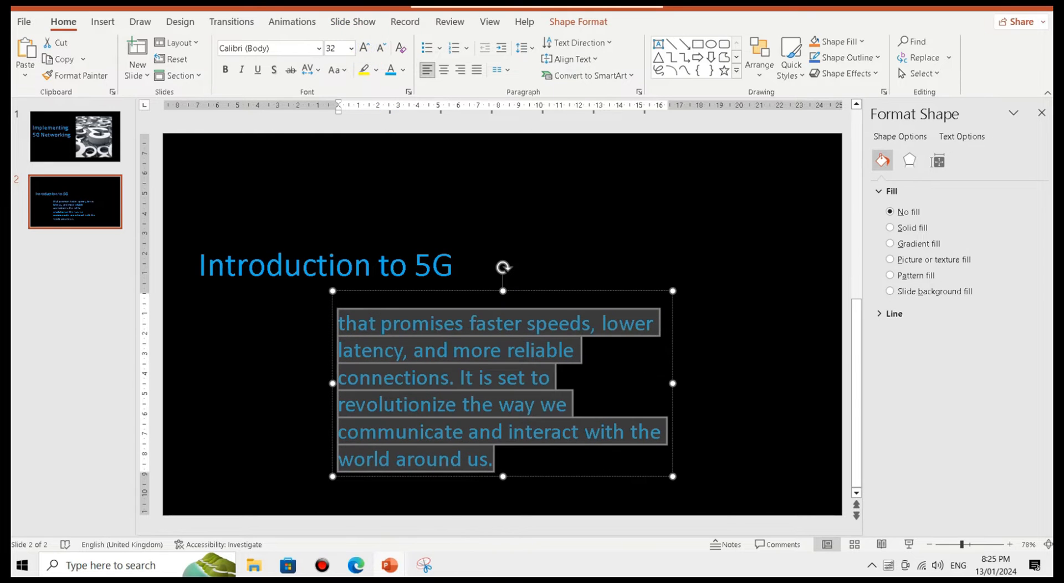
- Widen the paragraph's text box on both sides and justify its text
{"action": "left_click_drag", "start_coordinate": [332, 383], "coordinate": [206, 383]}
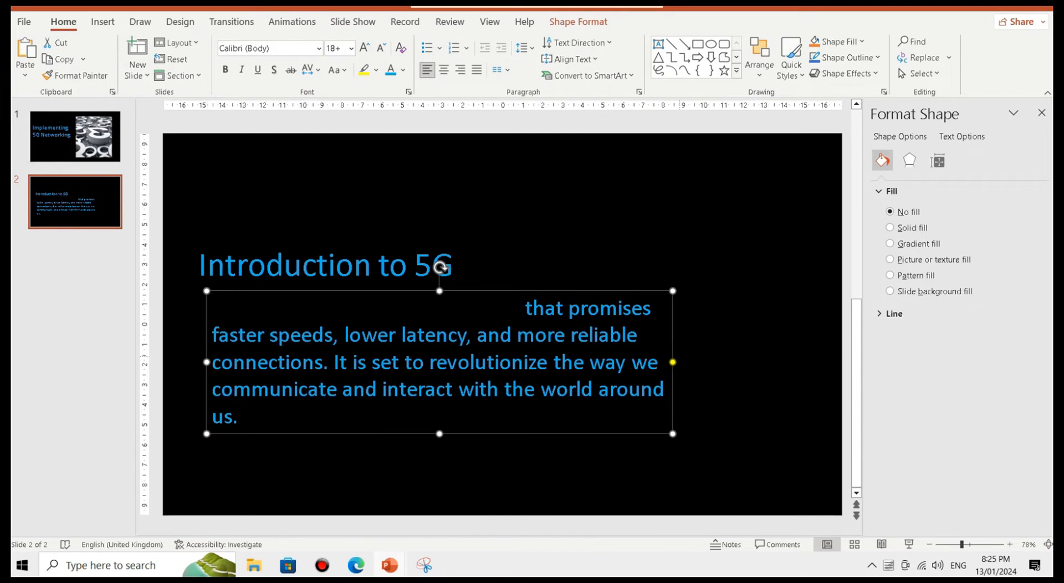
{"action": "left_click_drag", "start_coordinate": [673, 362], "coordinate": [712, 362]}
{"action": "key", "text": "ctrl+a"}
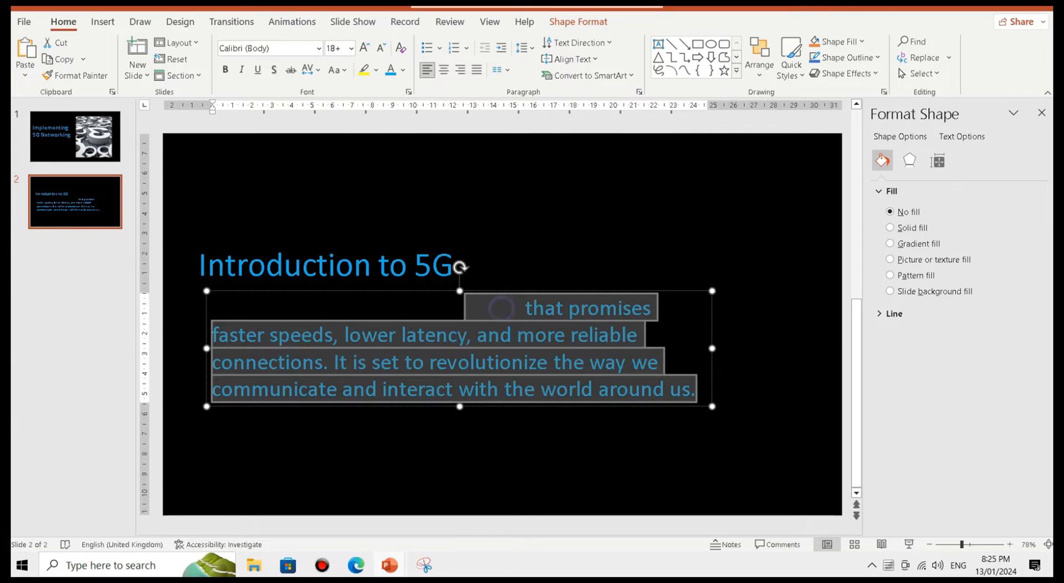
{"action": "left_click", "coordinate": [478, 70]}
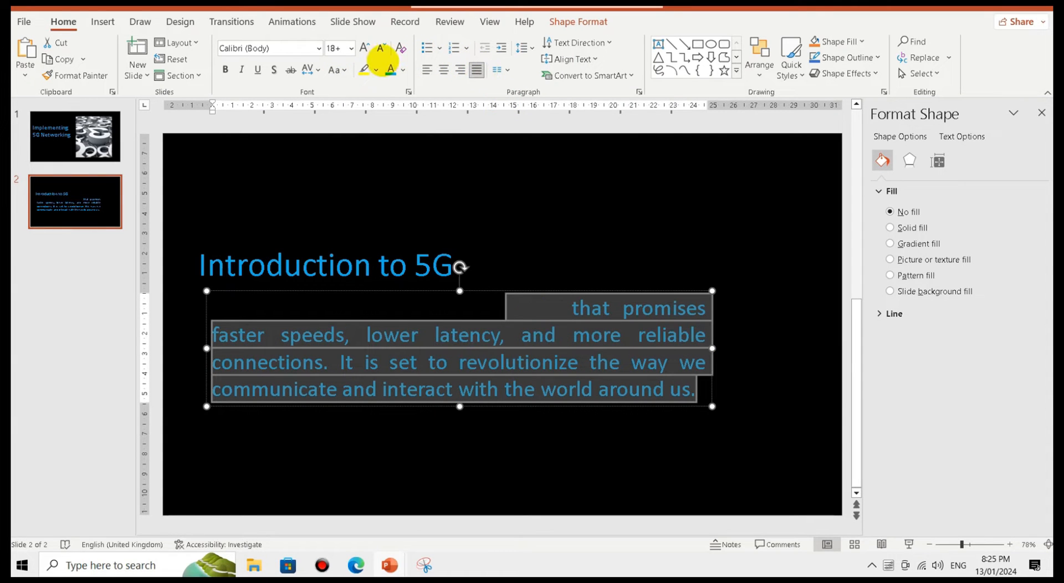
{"action": "left_click", "coordinate": [427, 70]}
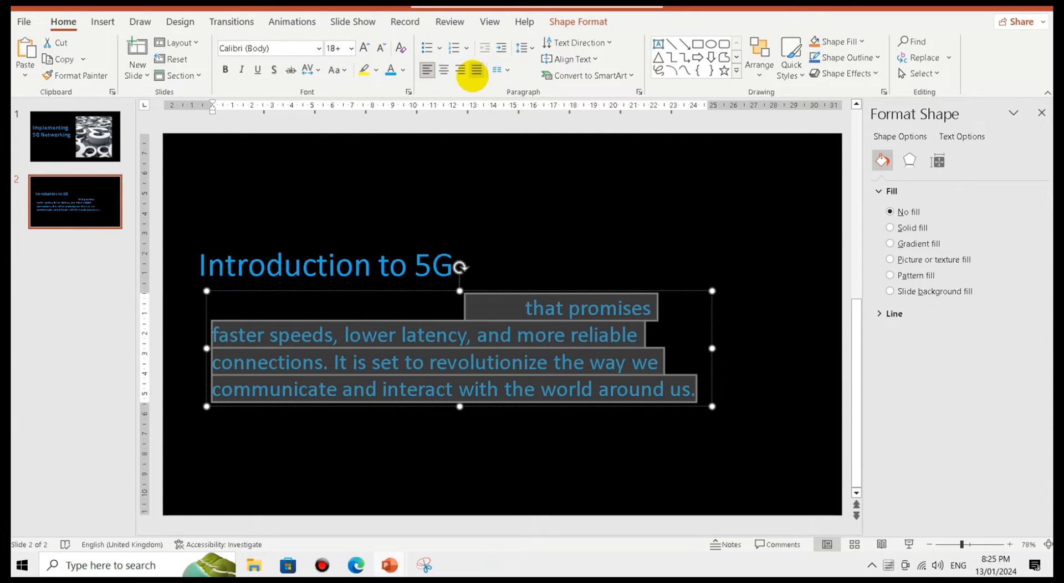
{"action": "left_click", "coordinate": [475, 71]}
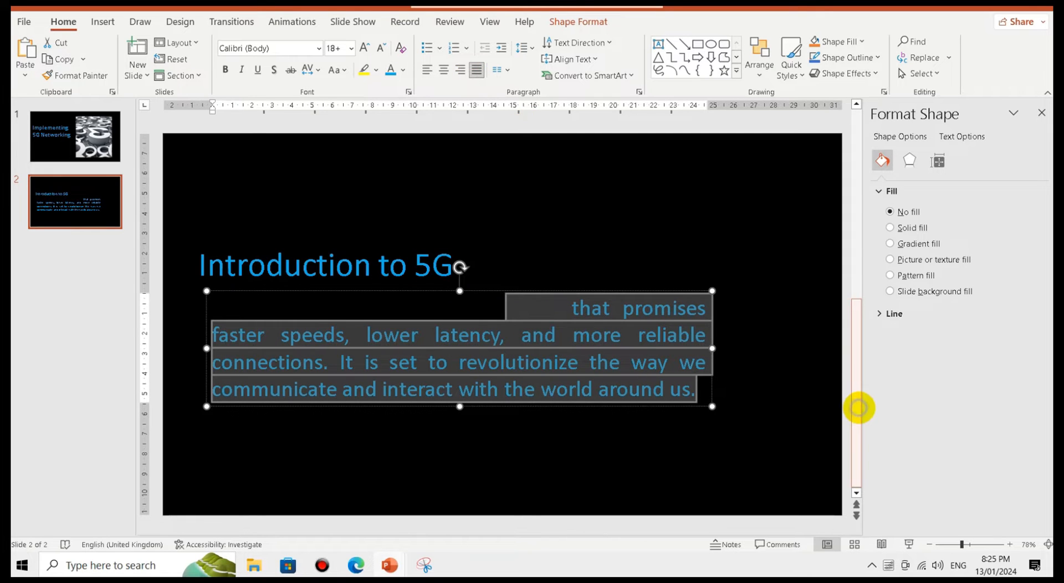
{"action": "left_click", "coordinate": [772, 371]}
- Delete everything before "that promises" so the paragraph starts with those words, and deselect the text box
{"action": "left_click", "coordinate": [574, 309]}
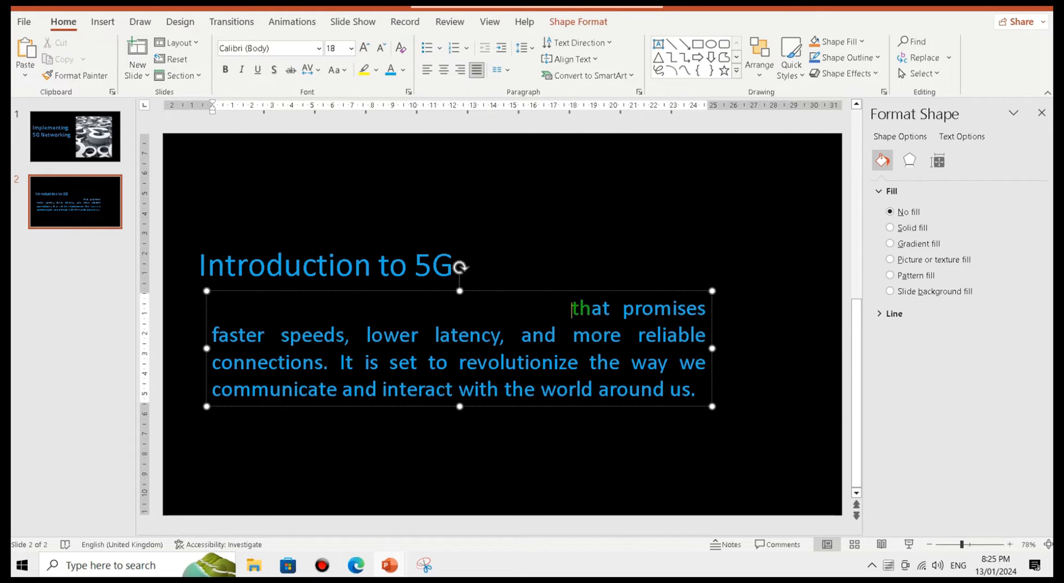
{"action": "key", "text": "BackSpace"}
{"action": "key", "text": "BackSpace"}
{"action": "key", "text": "BackSpace"}
{"action": "key", "text": "BackSpace"}
{"action": "key", "text": "BackSpace"}
{"action": "key", "text": "BackSpace"}
{"action": "key", "text": "BackSpace"}
{"action": "key", "text": "BackSpace"}
{"action": "key", "text": "BackSpace"}
{"action": "key", "text": "BackSpace"}
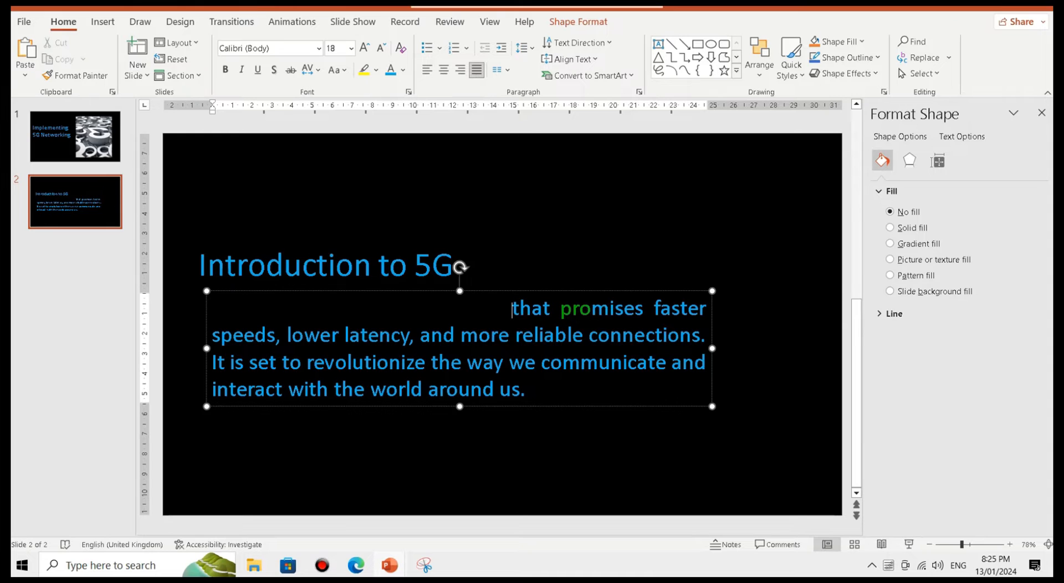
{"action": "key", "text": "BackSpace"}
{"action": "key", "text": "BackSpace"}
{"action": "key", "text": "BackSpace"}
{"action": "key", "text": "BackSpace"}
{"action": "key", "text": "BackSpace"}
{"action": "key", "text": "BackSpace"}
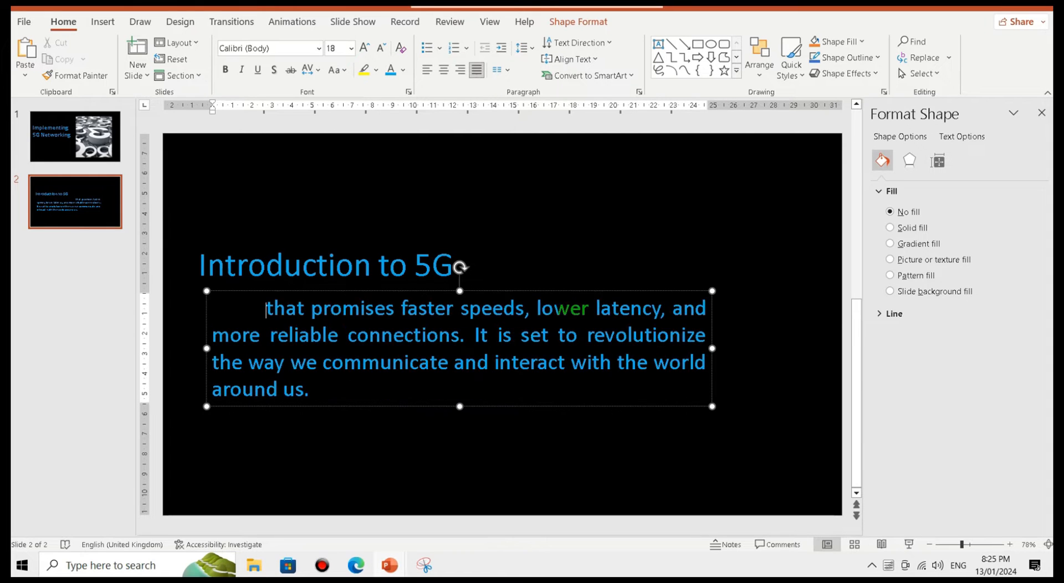
{"action": "left_click", "coordinate": [611, 145]}
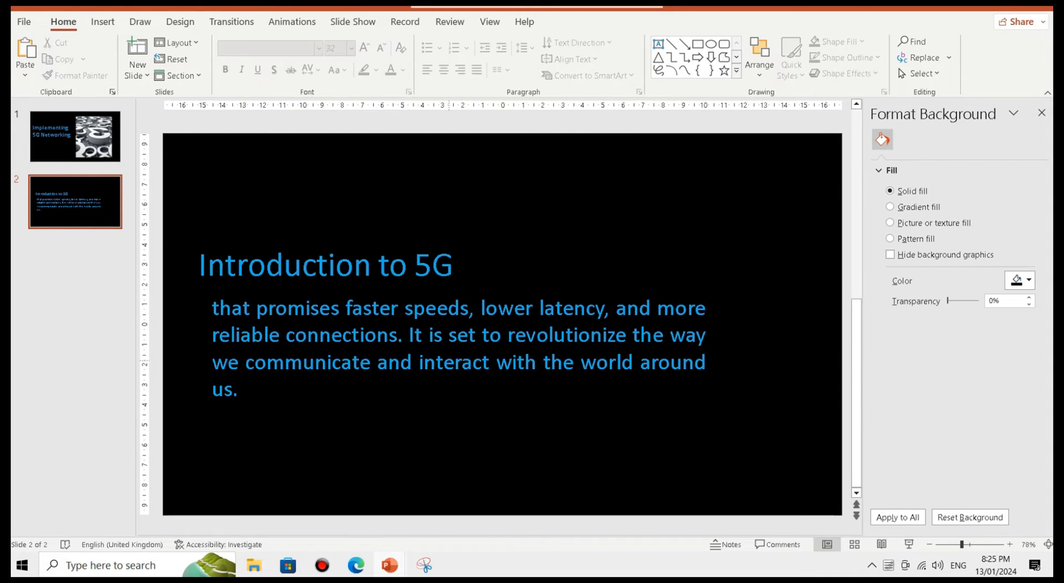
- Switch back to Tome in the browser and review the remaining pages, including "Technical Requirements" and "Benefits of 5G"
{"action": "left_click", "coordinate": [356, 565]}
{"action": "left_click", "coordinate": [950, 355]}
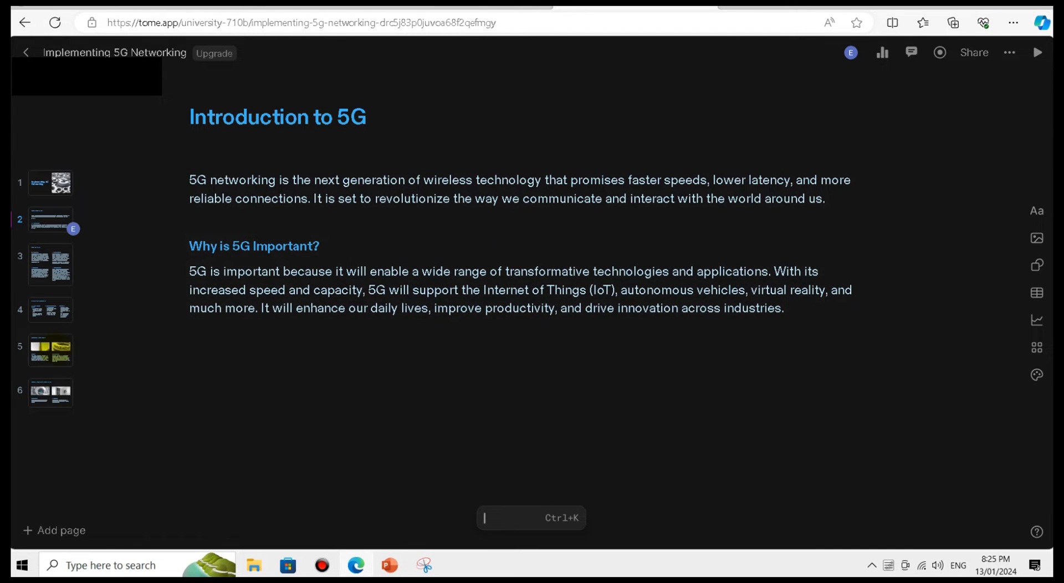
{"action": "left_click", "coordinate": [69, 357]}
{"action": "left_click", "coordinate": [39, 392]}
{"action": "left_click", "coordinate": [47, 313]}
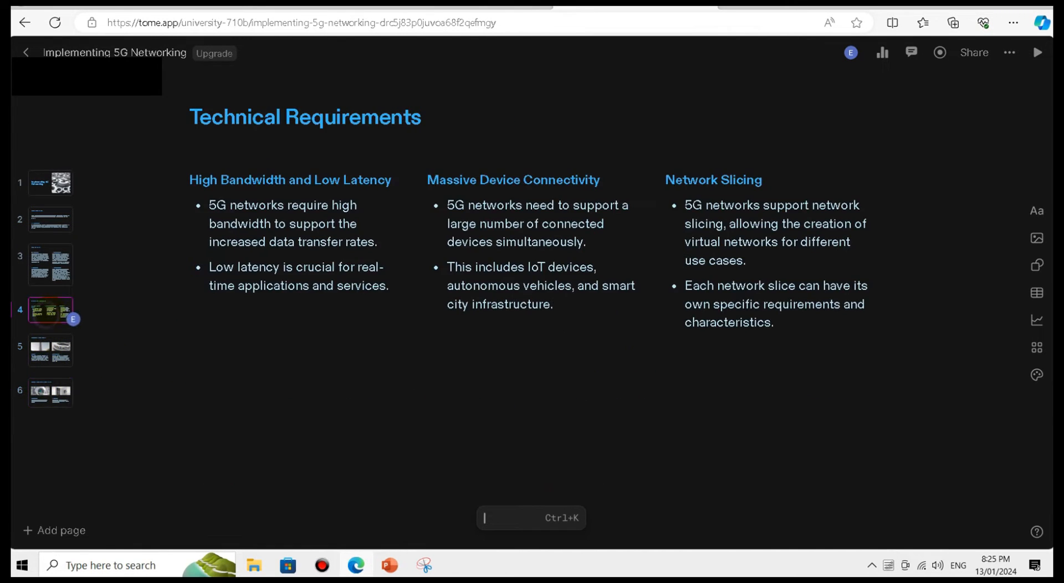
{"action": "left_click", "coordinate": [26, 273]}
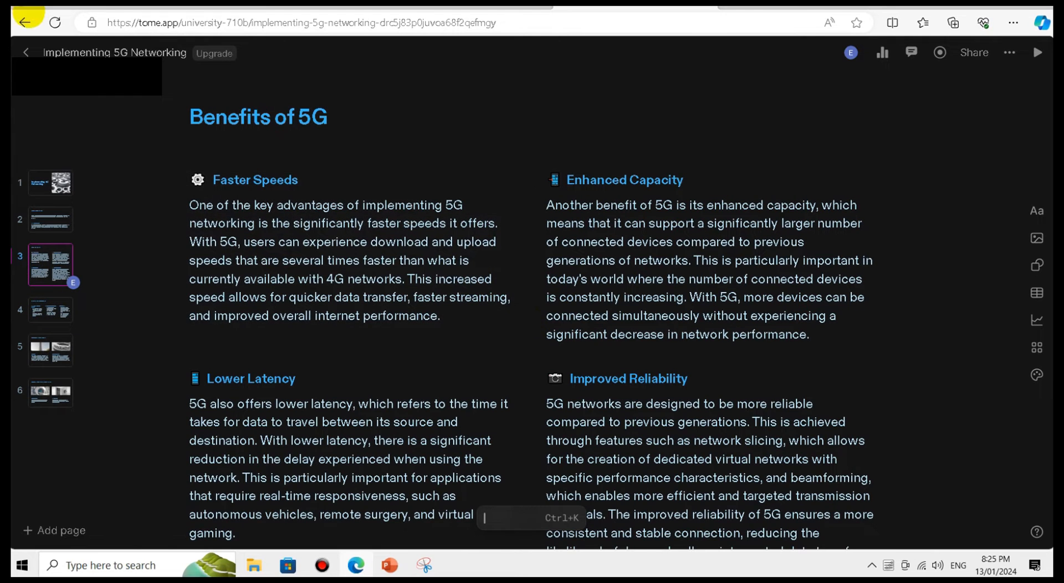
- Leave the Tome site by going back to the earlier Bing results and open the Google home page
{"action": "left_click", "coordinate": [24, 22]}
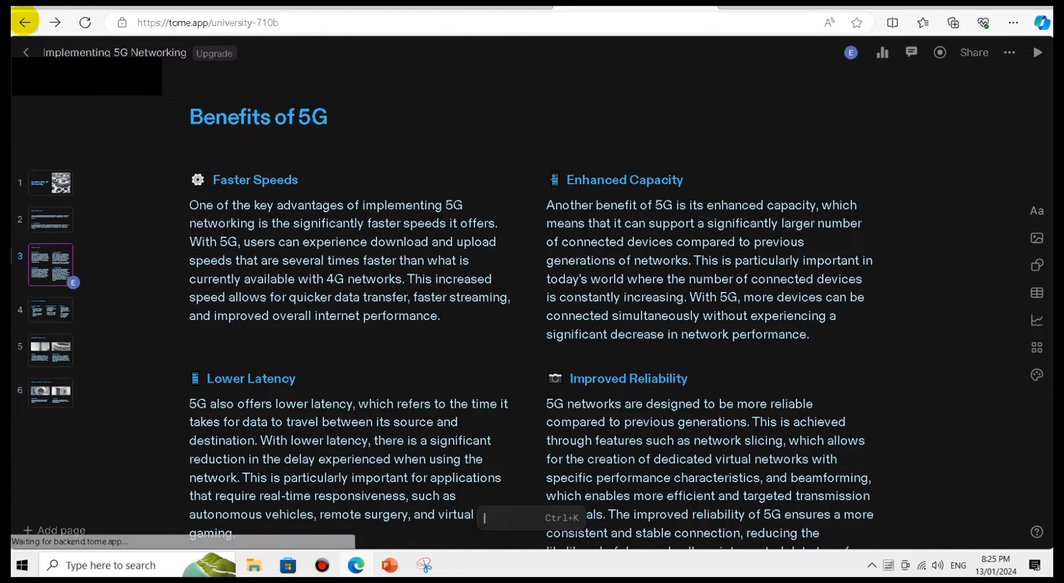
{"action": "left_click", "coordinate": [24, 22]}
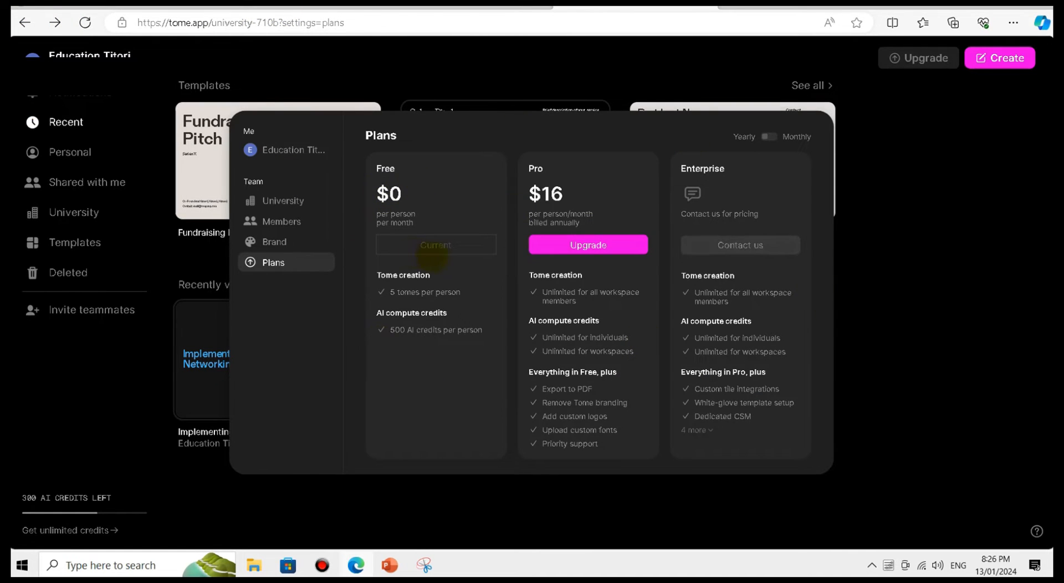
{"action": "left_click", "coordinate": [25, 23]}
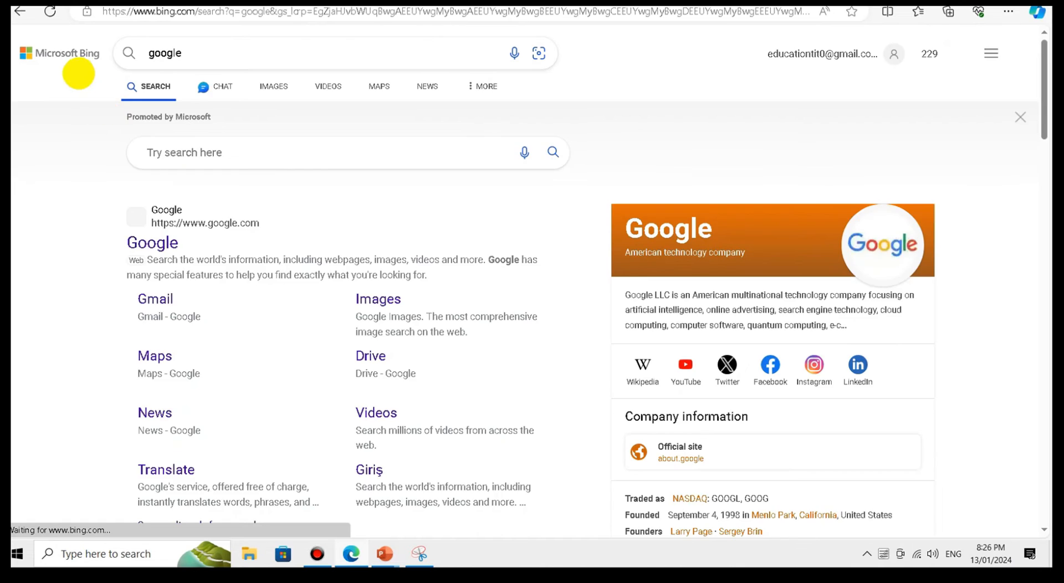
{"action": "left_click", "coordinate": [139, 243]}
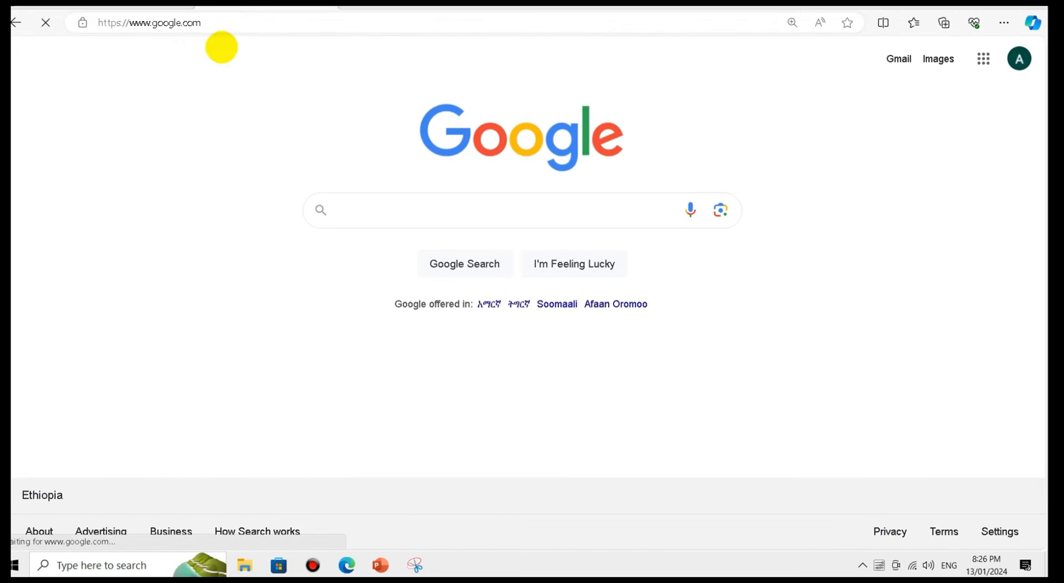
- Search Google for "chatgpt" and open the ChatGPT website from the results
{"action": "left_click", "coordinate": [365, 196]}
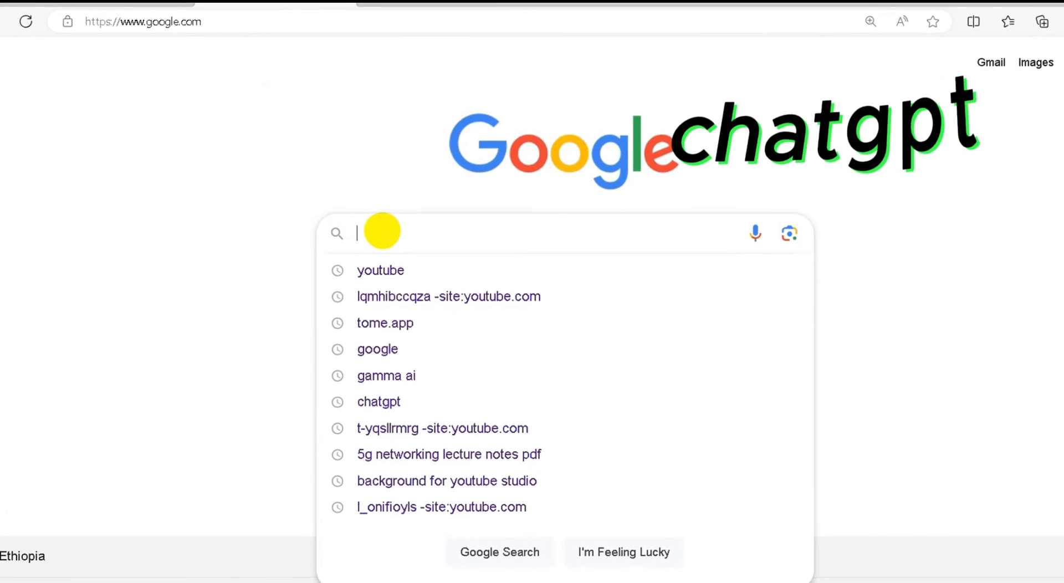
{"action": "type", "text": "chat"}
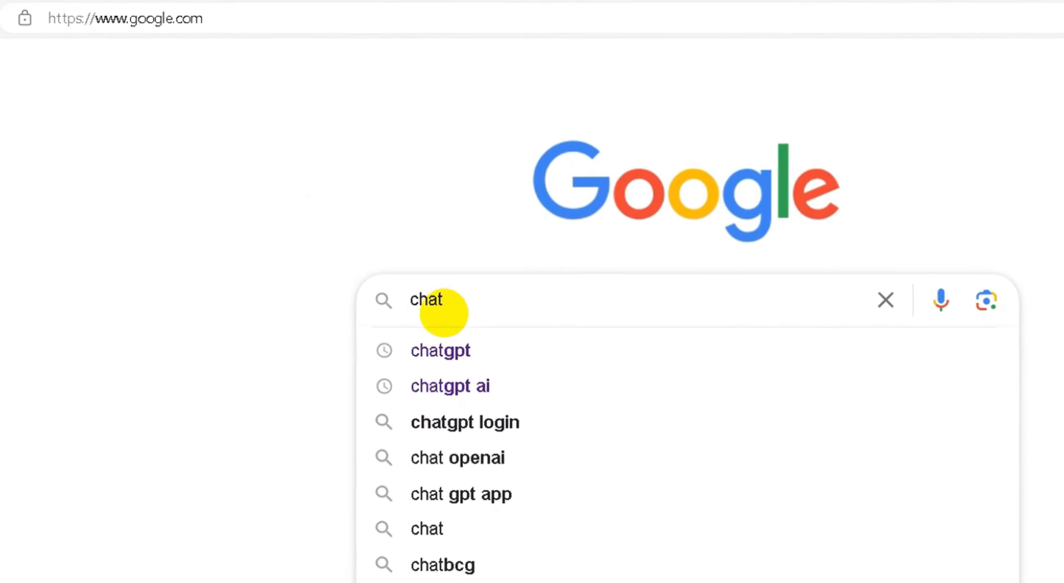
{"action": "left_click", "coordinate": [444, 333]}
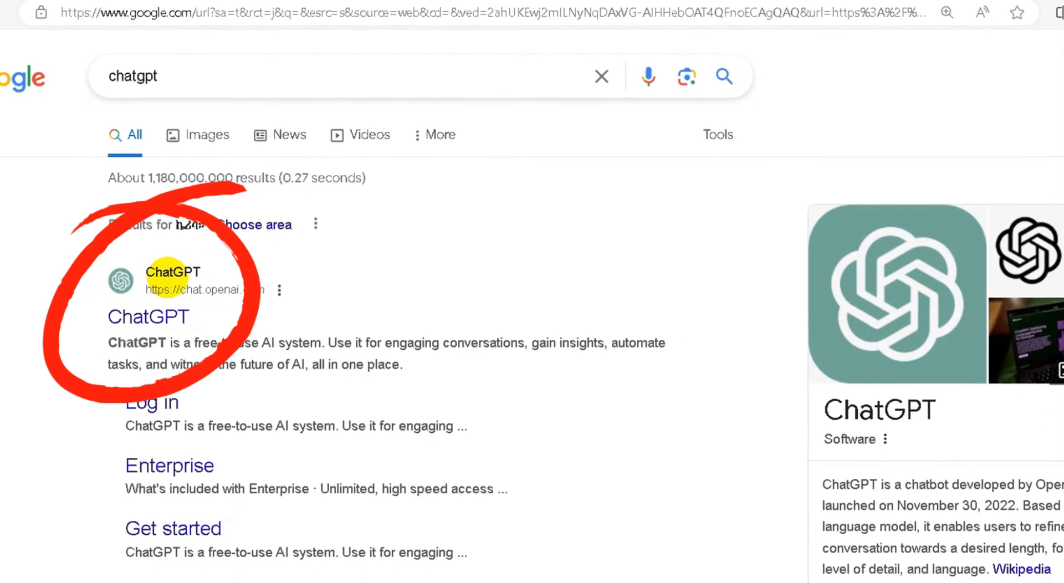
{"action": "left_click", "coordinate": [168, 283]}
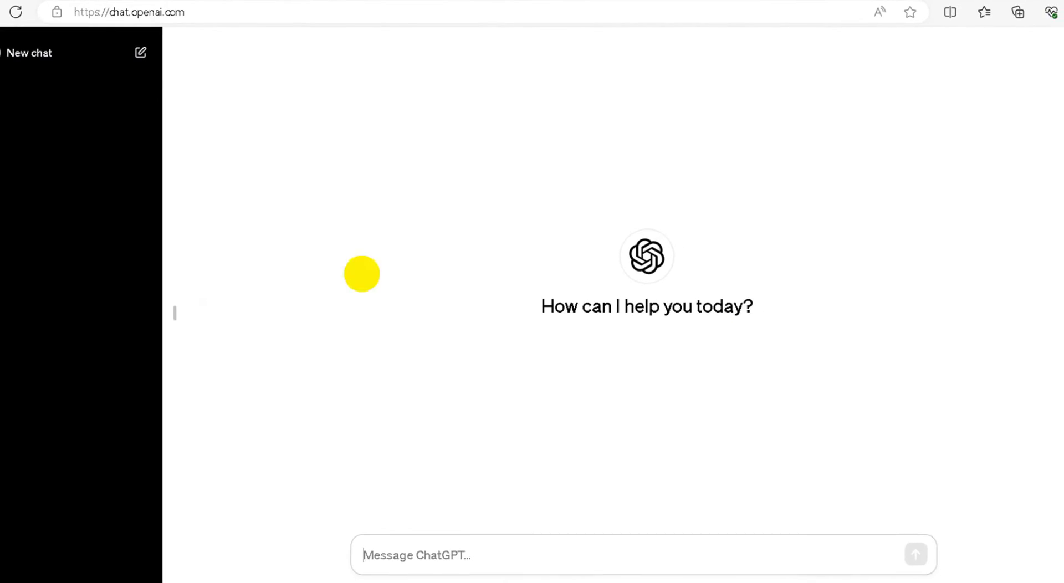
{"action": "left_click", "coordinate": [440, 506]}
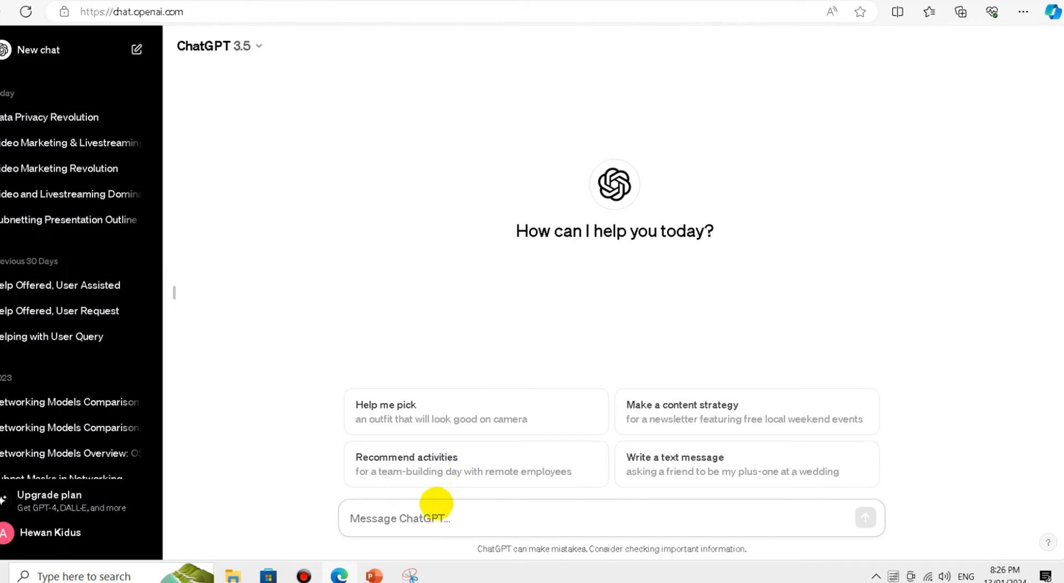
{"action": "right_click", "coordinate": [425, 520]}
{"action": "left_click", "coordinate": [465, 408]}
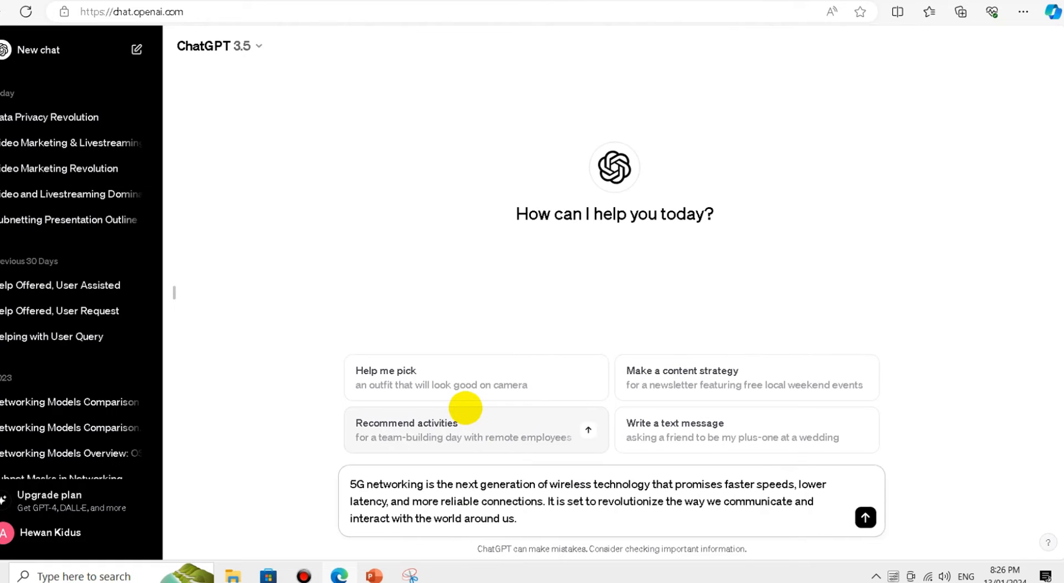
{"action": "key", "text": "ctrl+a"}
{"action": "key", "text": "BackSpace"}
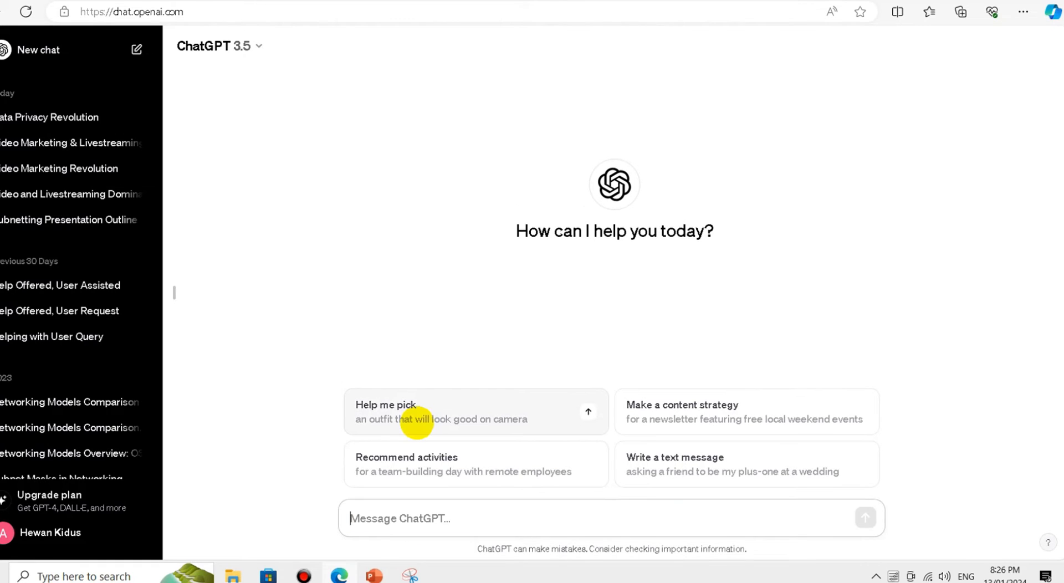
- Ask ChatGPT for "5g networking implementation layout", correcting the misspelled word before sending, and view the start of the answer
{"action": "type", "text": "5g networking implimention"}
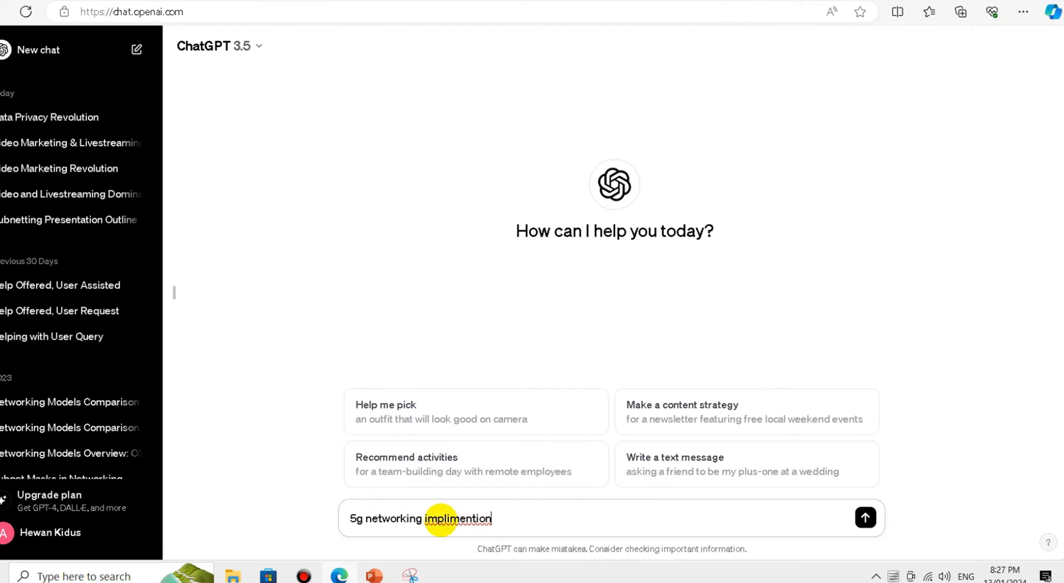
{"action": "right_click", "coordinate": [441, 519]}
{"action": "left_click", "coordinate": [491, 380]}
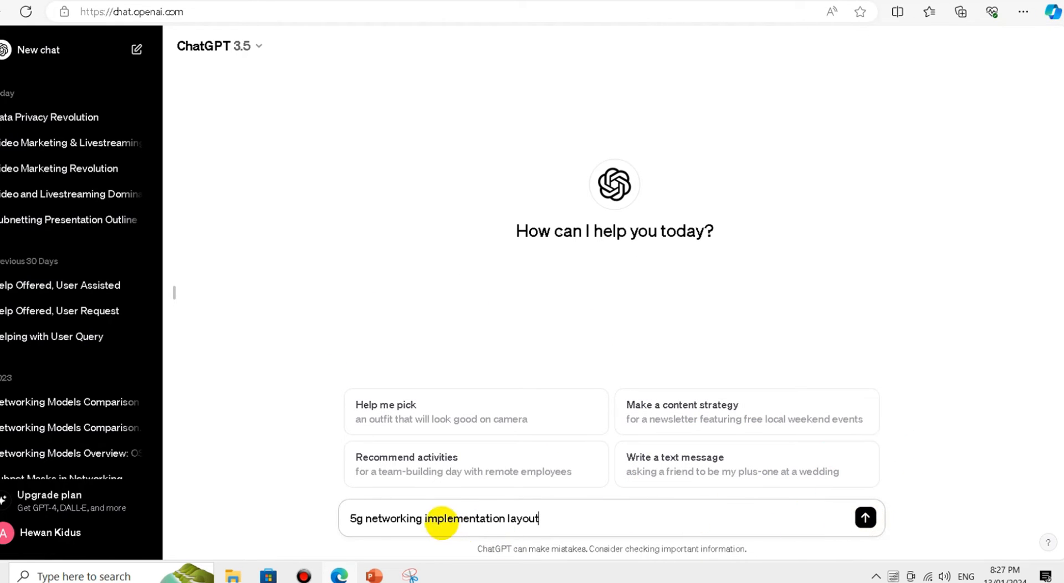
{"action": "left_click", "coordinate": [865, 517]}
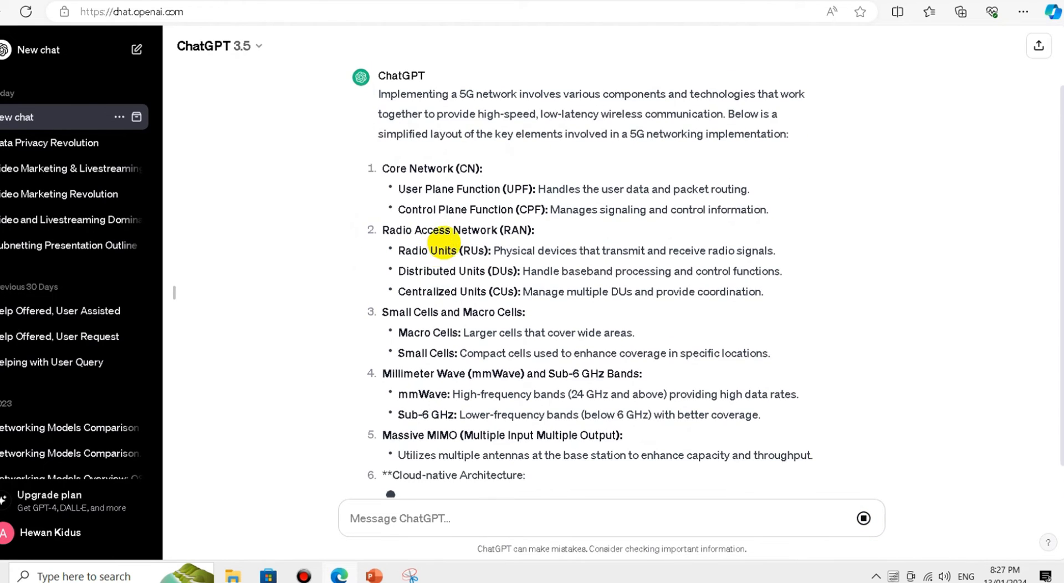
{"action": "scroll", "coordinate": [476, 238], "scroll_direction": "up", "scroll_amount": 3}
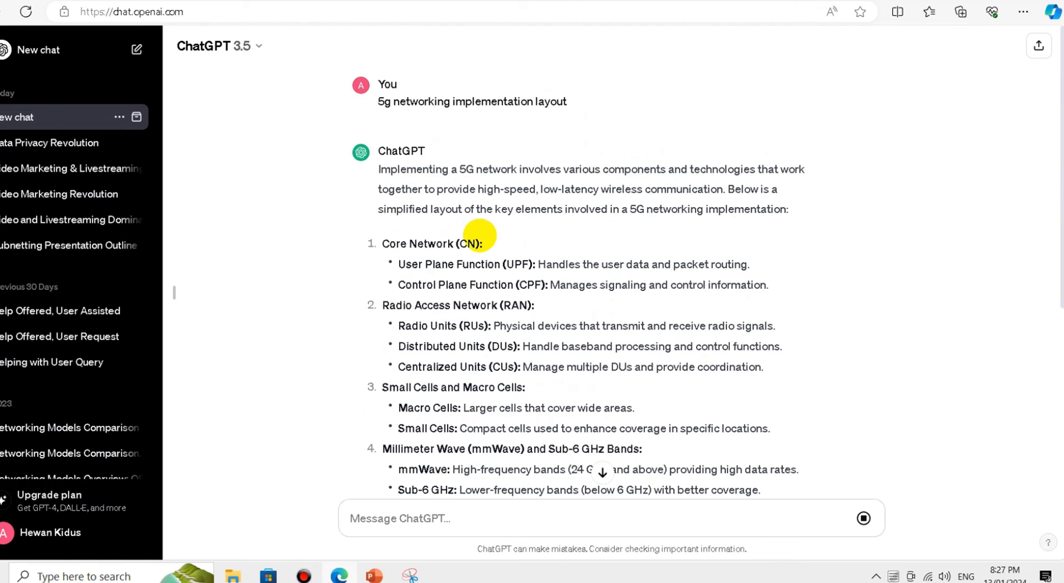
- Read through ChatGPT's 5G implementation layout, from "Core Network (CN)" to the closing note, and return to the start of the answer
{"action": "scroll", "coordinate": [480, 236], "scroll_direction": "down", "scroll_amount": 1}
{"action": "left_click_drag", "start_coordinate": [410, 176], "coordinate": [510, 190]}
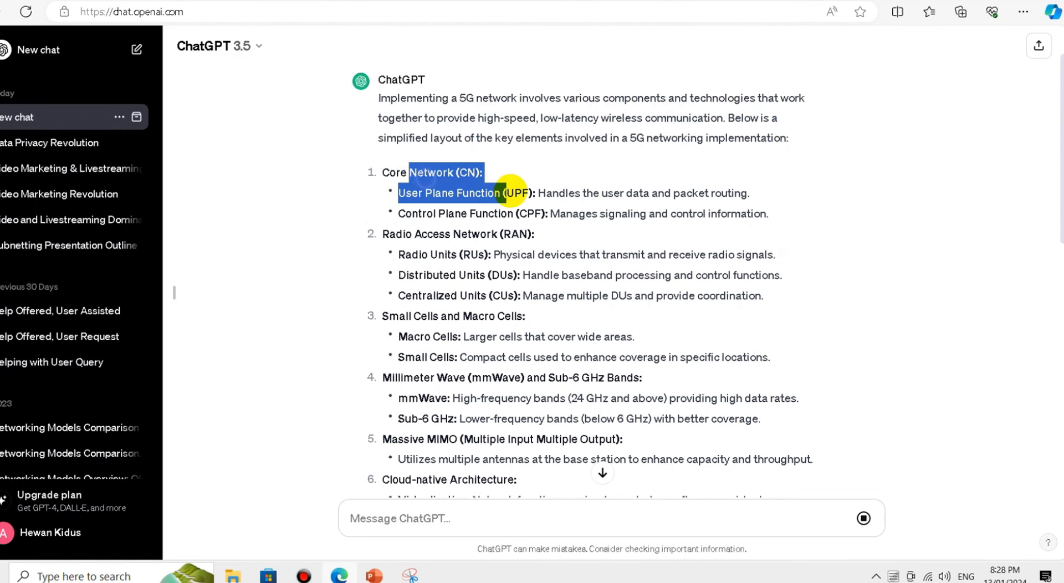
{"action": "left_click", "coordinate": [570, 214]}
{"action": "left_click_drag", "start_coordinate": [418, 194], "coordinate": [647, 206]}
{"action": "left_click", "coordinate": [677, 211]}
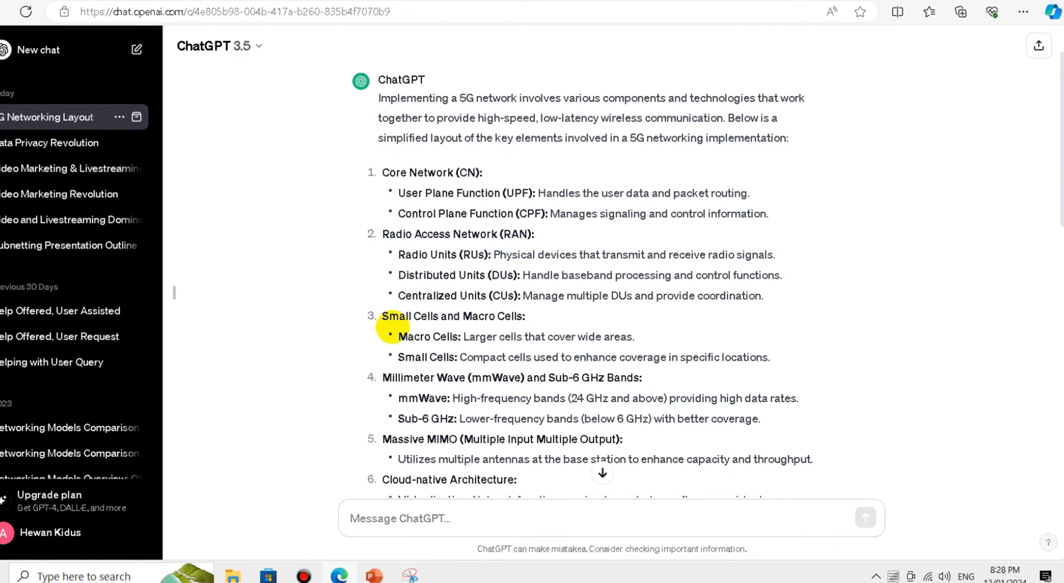
{"action": "scroll", "coordinate": [509, 331], "scroll_direction": "down", "scroll_amount": 12}
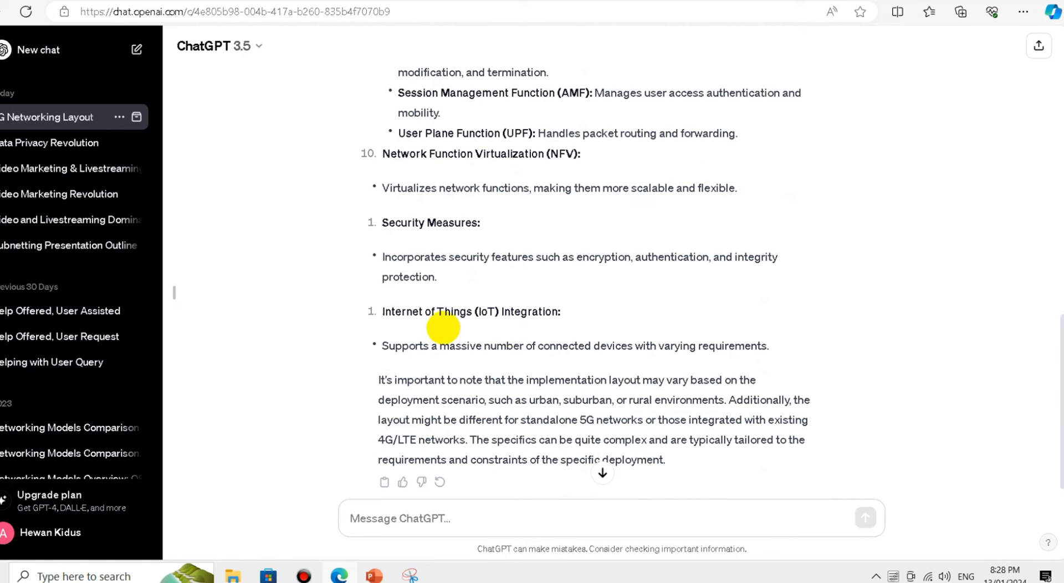
{"action": "scroll", "coordinate": [416, 306], "scroll_direction": "down", "scroll_amount": 1}
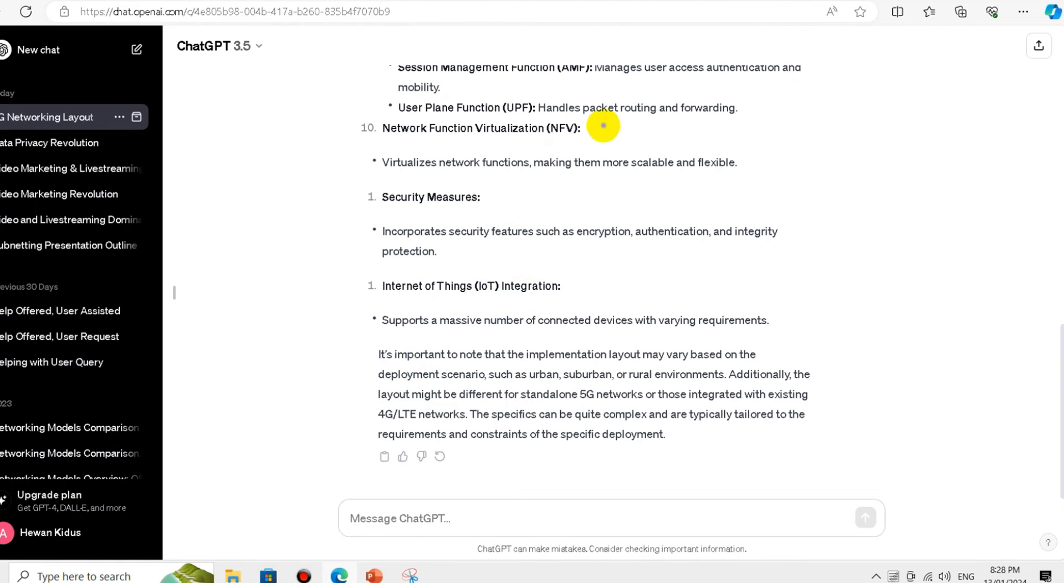
{"action": "left_click_drag", "start_coordinate": [603, 126], "coordinate": [360, 126]}
{"action": "left_click", "coordinate": [556, 180]}
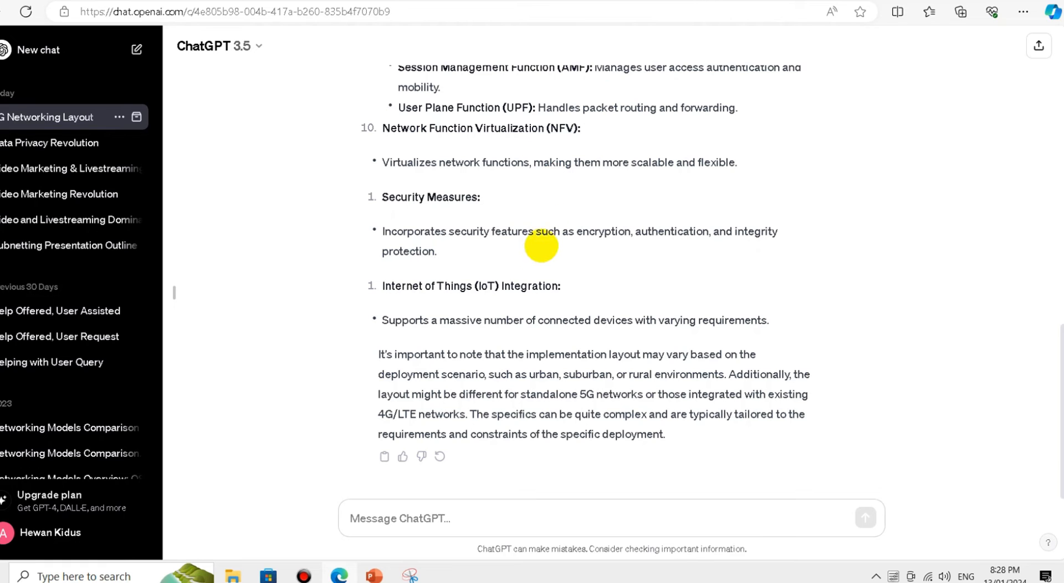
{"action": "scroll", "coordinate": [529, 260], "scroll_direction": "up", "scroll_amount": 10}
{"action": "scroll", "coordinate": [531, 266], "scroll_direction": "up", "scroll_amount": 6}
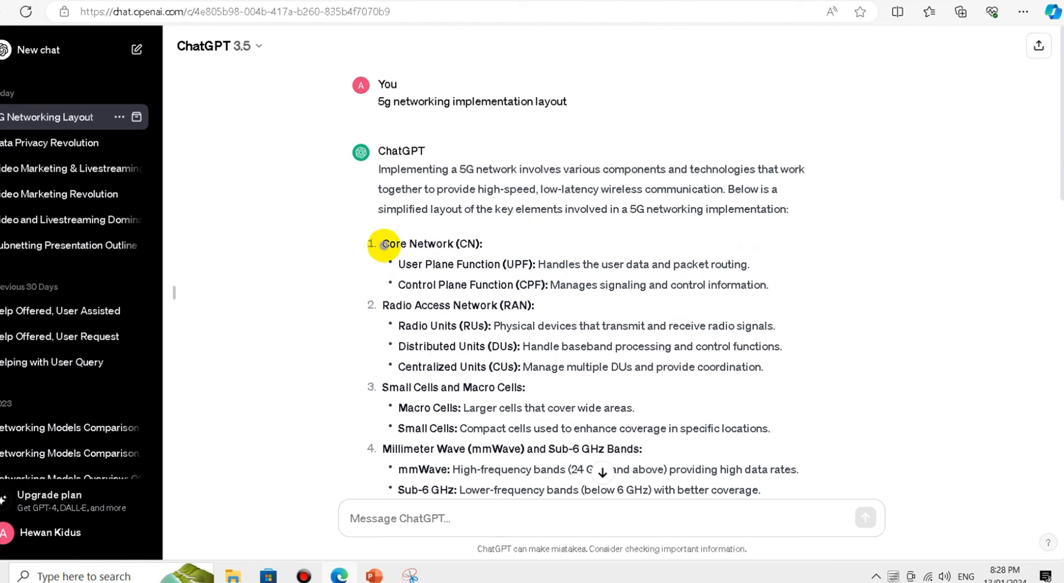
- Copy the answer's text from the "Core Network (CN)" heading through the "Network Function Virtualization (NFV)" heading
{"action": "left_click_drag", "start_coordinate": [384, 245], "coordinate": [580, 128]}
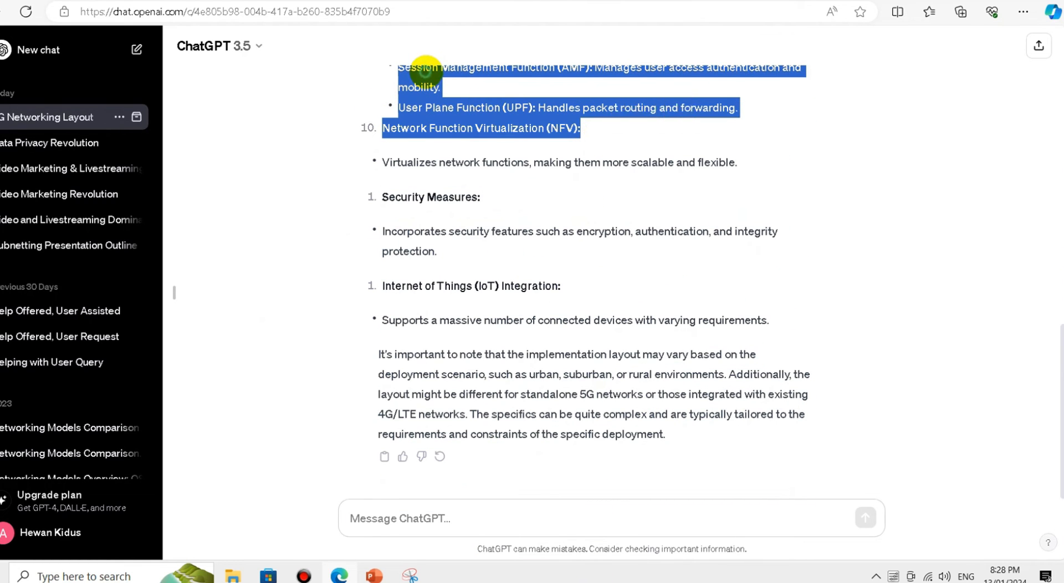
{"action": "right_click", "coordinate": [426, 71]}
{"action": "left_click", "coordinate": [468, 88]}
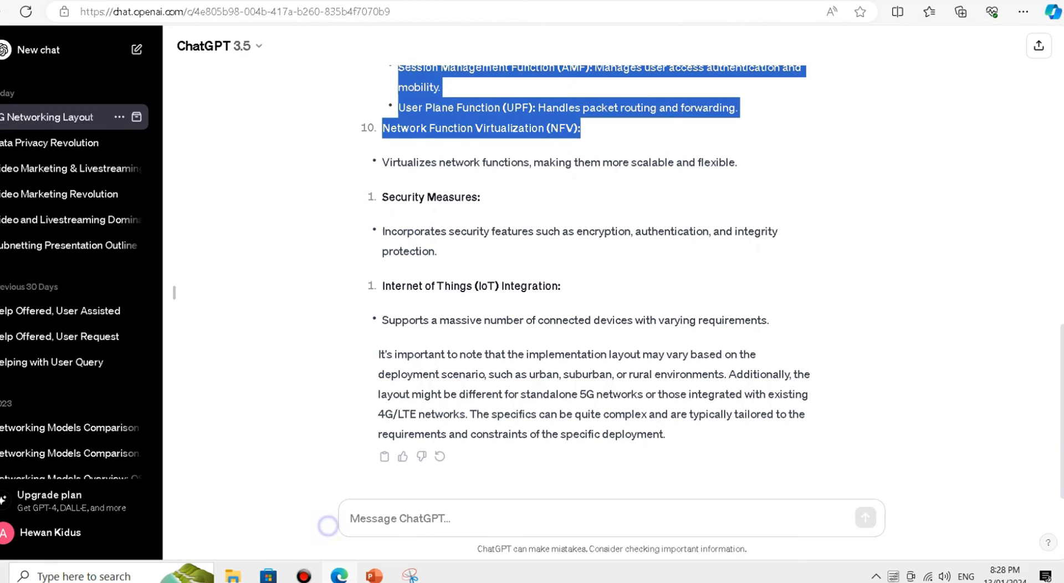
- Leave ChatGPT, go to the Google results for "gamma ai", and open the Gamma website
{"action": "left_click", "coordinate": [5, 11]}
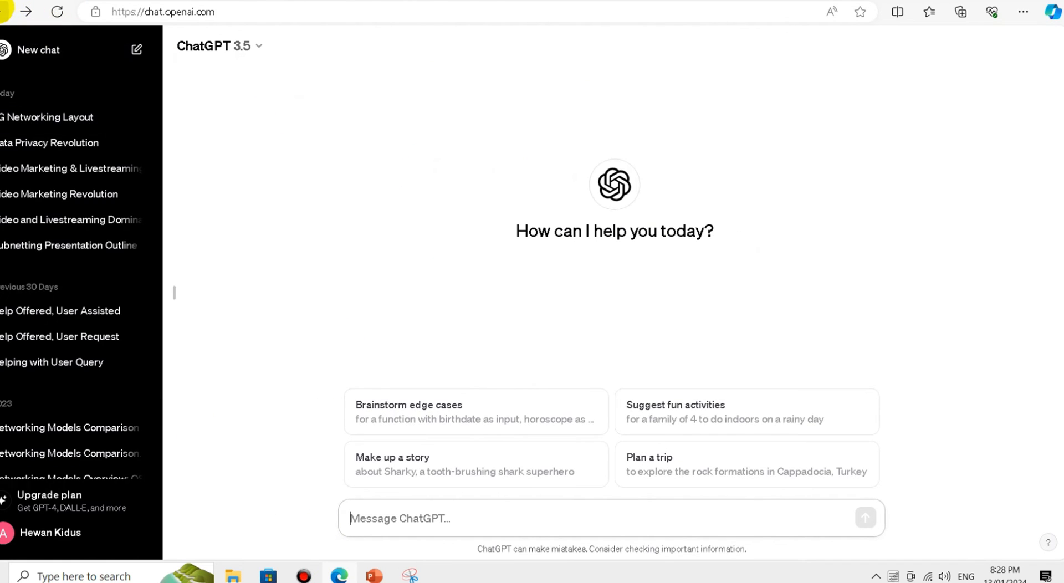
{"action": "left_click", "coordinate": [5, 12]}
{"action": "left_click", "coordinate": [340, 338]}
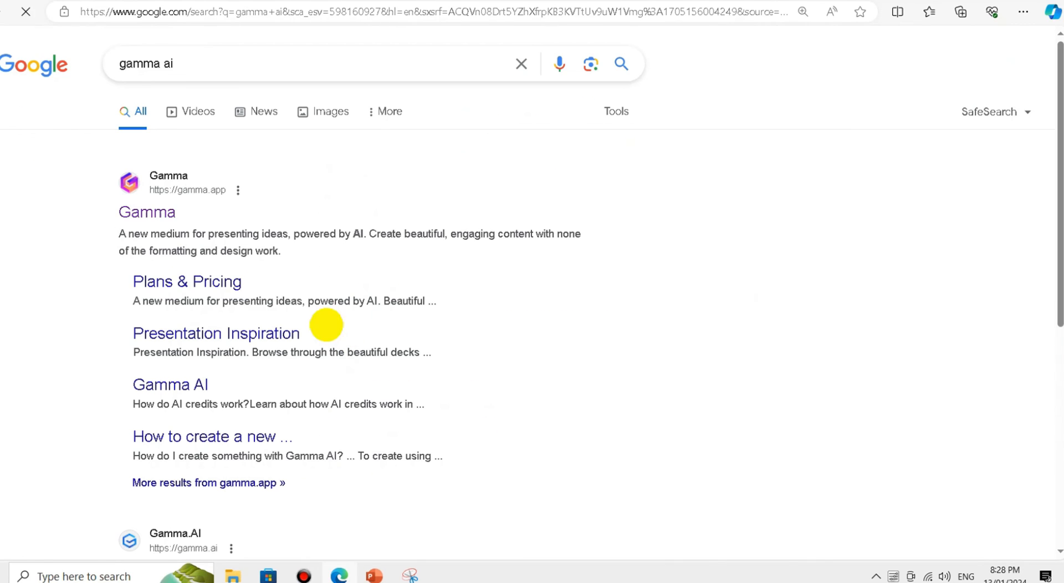
{"action": "left_click", "coordinate": [155, 214]}
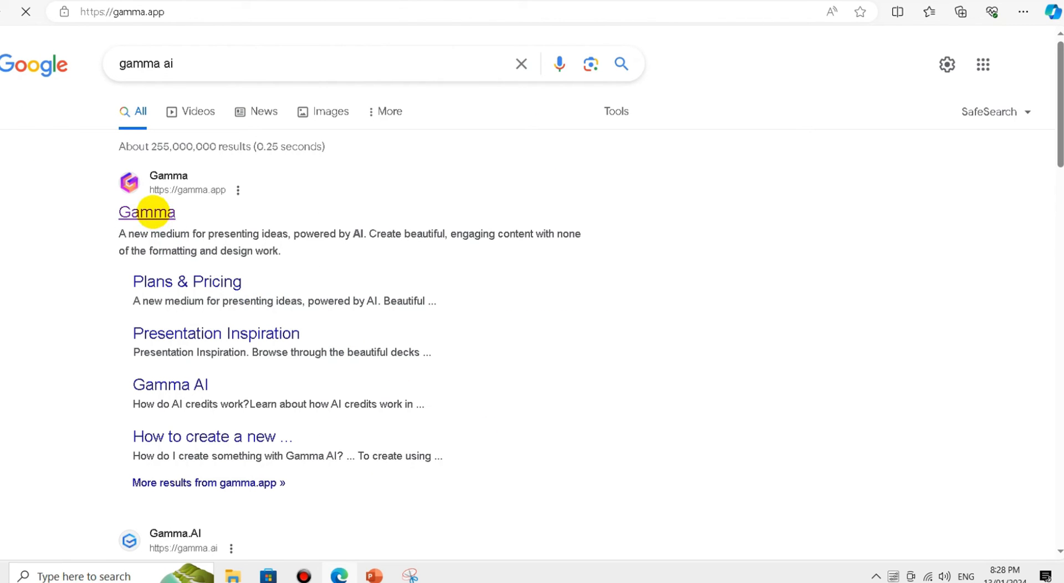
{"action": "left_click", "coordinate": [494, 419]}
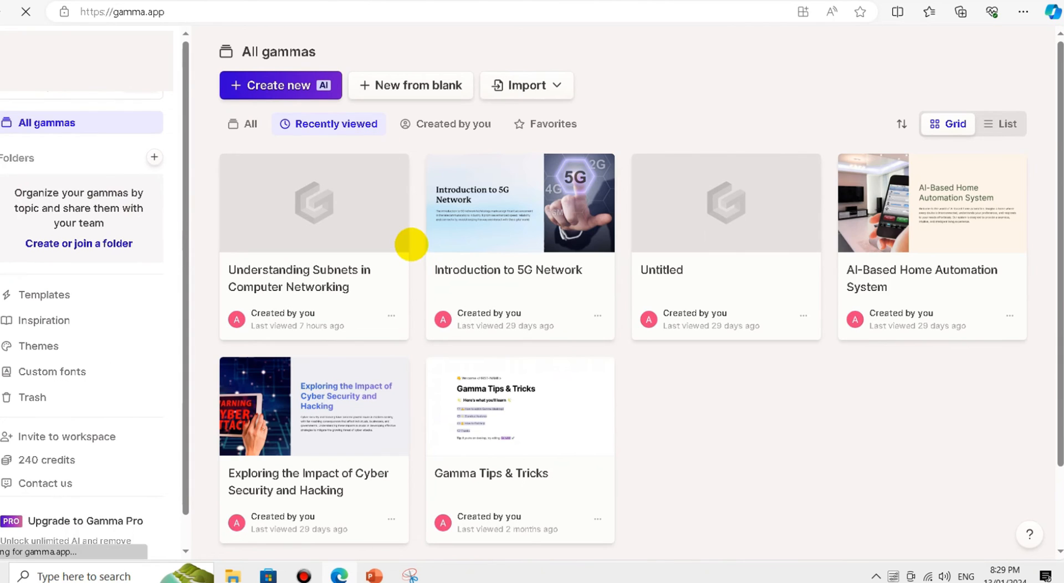
- Start a new AI creation in Gamma using the Generate option for a one-line prompt
{"action": "left_click", "coordinate": [252, 85]}
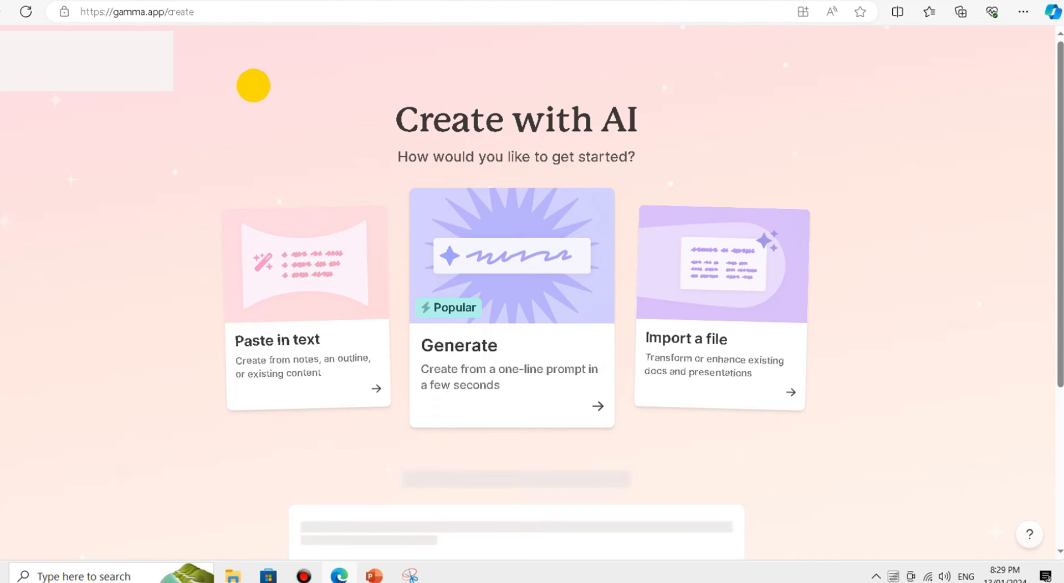
{"action": "mouse_move", "coordinate": [605, 364]}
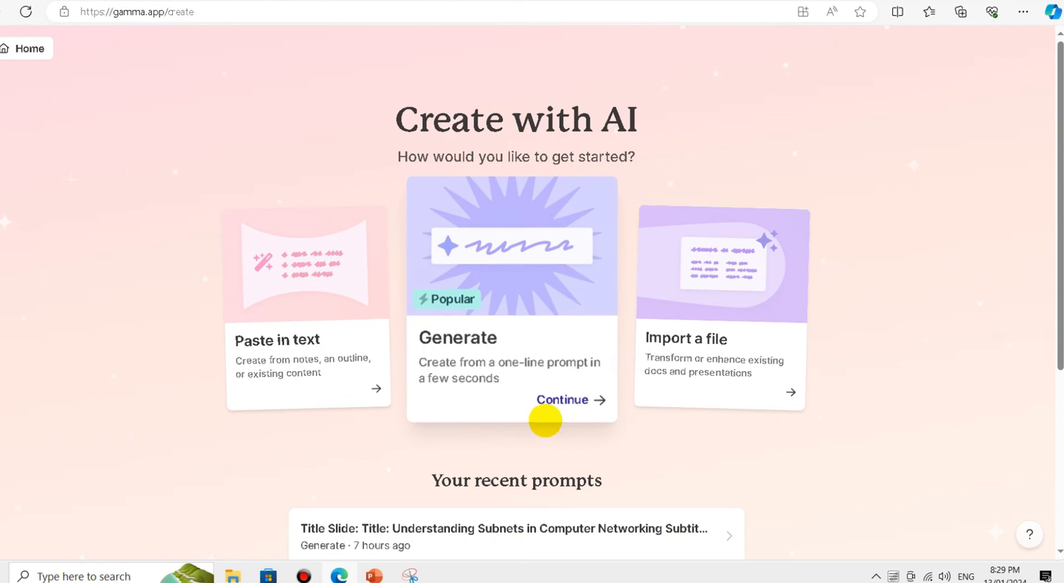
{"action": "left_click", "coordinate": [560, 400]}
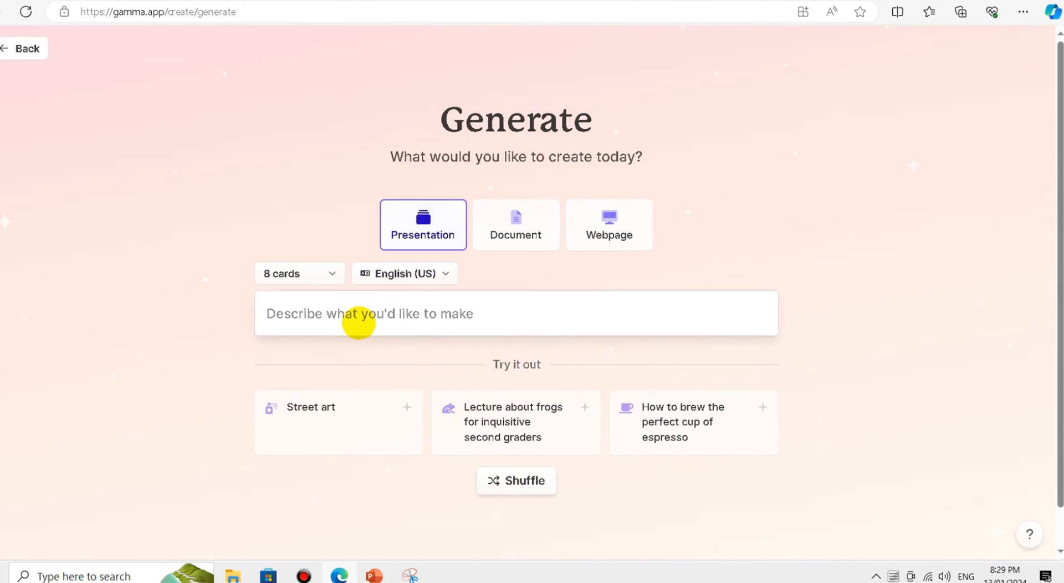
- Paste the copied 5G layout text as the presentation prompt and generate the outline with 8 cards in English (US)
{"action": "left_click", "coordinate": [359, 323]}
{"action": "right_click", "coordinate": [359, 323]}
{"action": "left_click", "coordinate": [388, 436]}
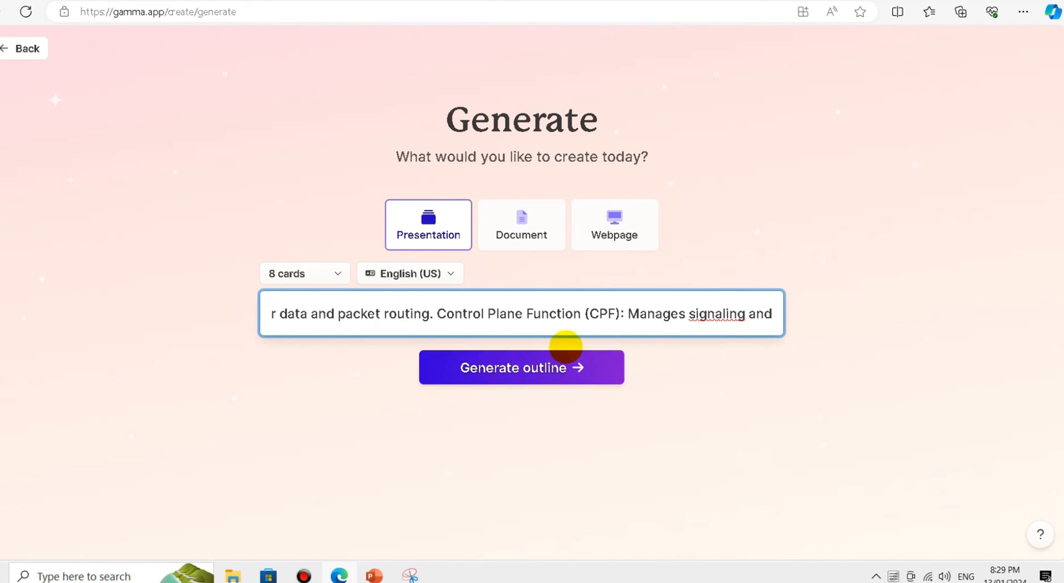
{"action": "left_click", "coordinate": [505, 366]}
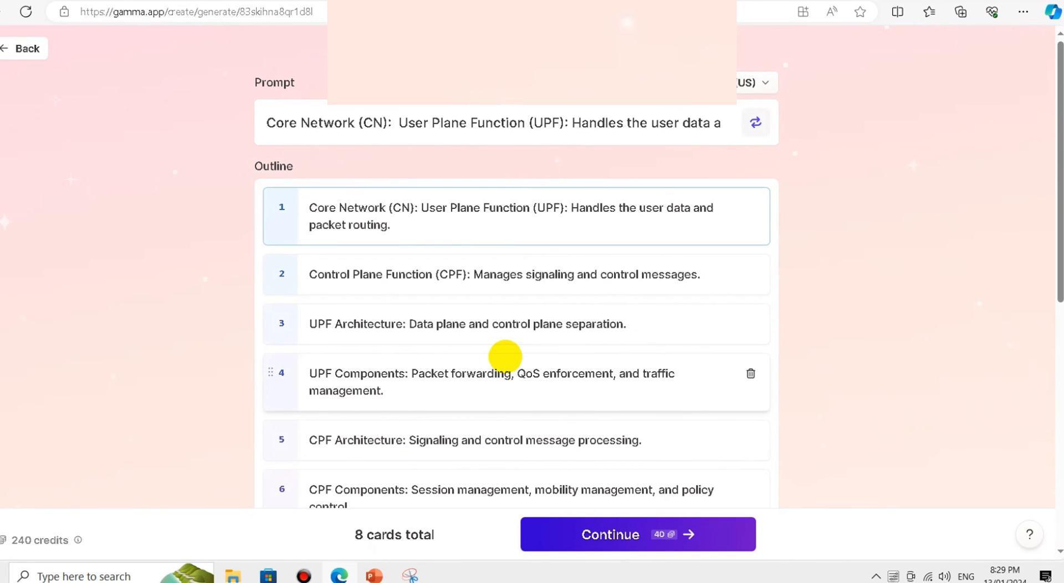
- Review the generated outline's eight cards, from "Core Network (CN)" to "Benefits of CN"
{"action": "scroll", "coordinate": [504, 356], "scroll_direction": "down", "scroll_amount": 2}
{"action": "scroll", "coordinate": [505, 356], "scroll_direction": "down", "scroll_amount": 7}
{"action": "scroll", "coordinate": [505, 356], "scroll_direction": "up", "scroll_amount": 5}
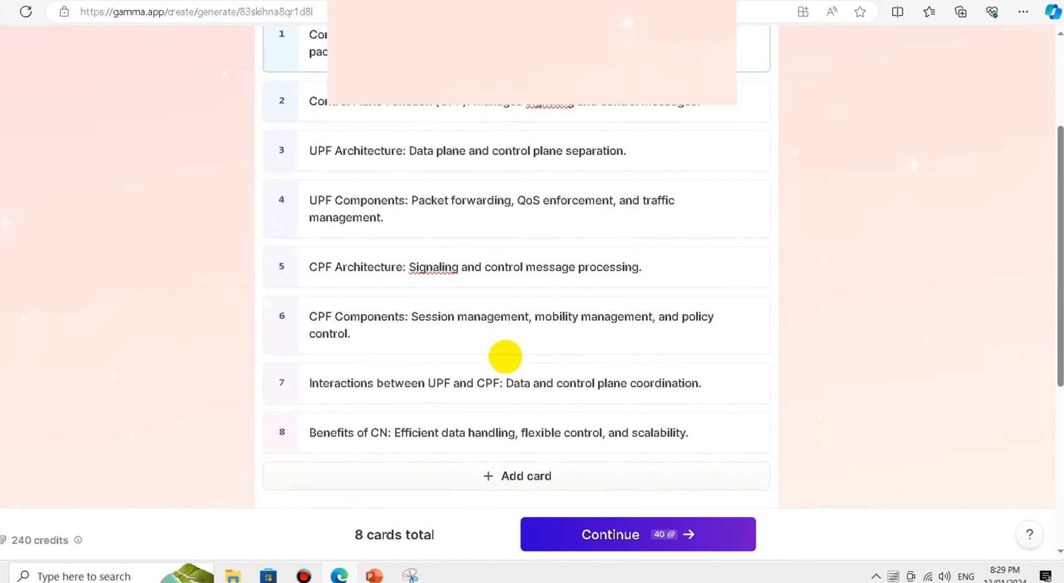
{"action": "scroll", "coordinate": [505, 357], "scroll_direction": "up", "scroll_amount": 3}
{"action": "scroll", "coordinate": [344, 316], "scroll_direction": "down", "scroll_amount": 3}
{"action": "scroll", "coordinate": [345, 318], "scroll_direction": "up", "scroll_amount": 3}
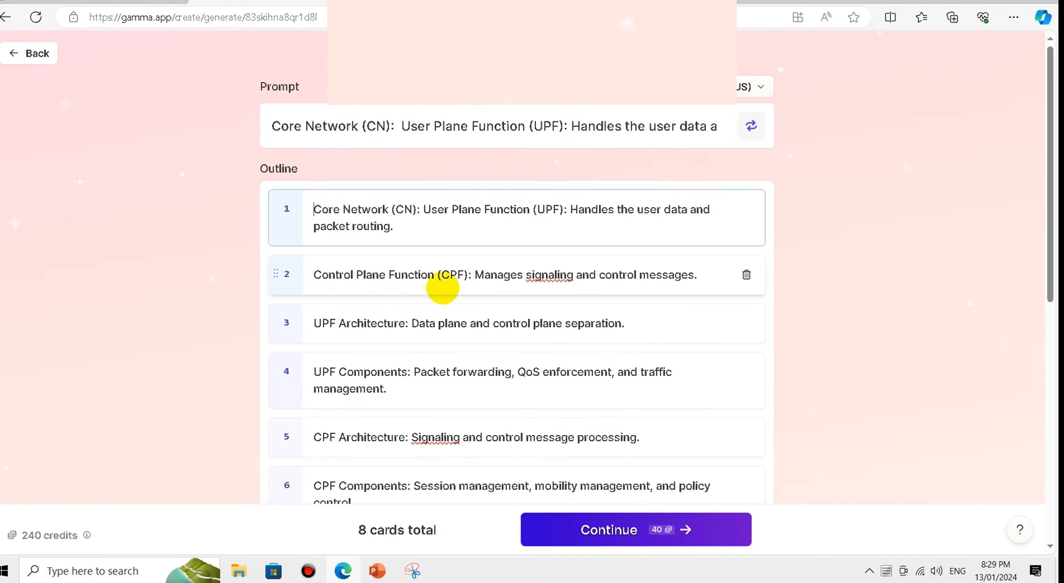
{"action": "scroll", "coordinate": [329, 352], "scroll_direction": "down", "scroll_amount": 3}
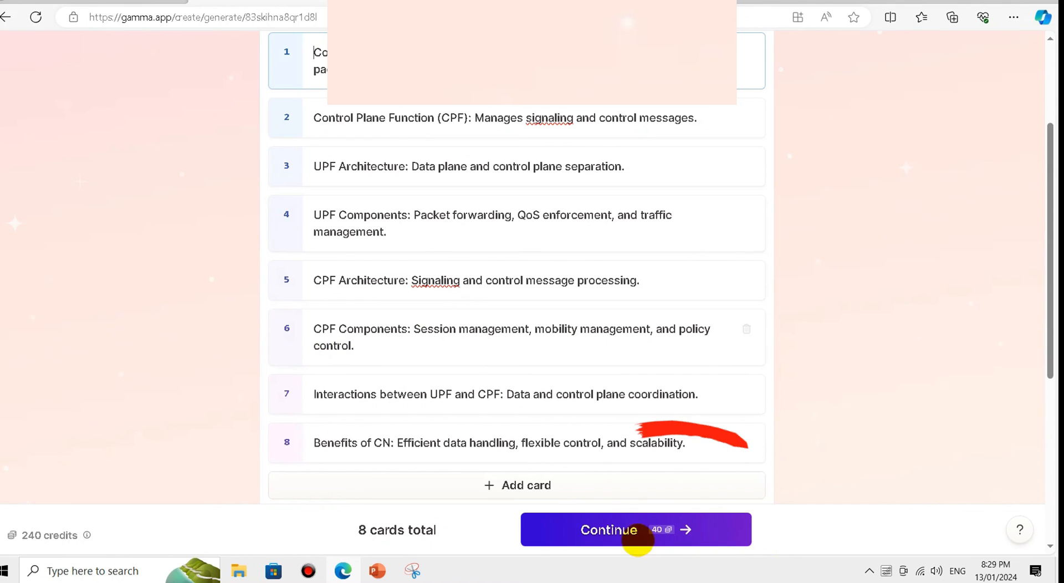
- Accept the outline, choose the Oasis theme, and generate the presentation
{"action": "left_click", "coordinate": [607, 527]}
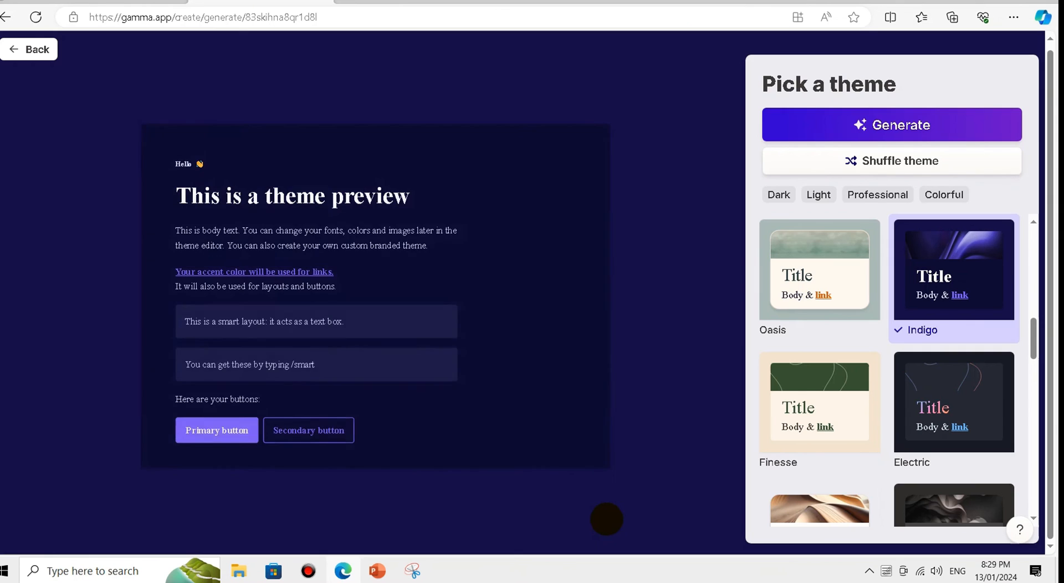
{"action": "left_click", "coordinate": [800, 276]}
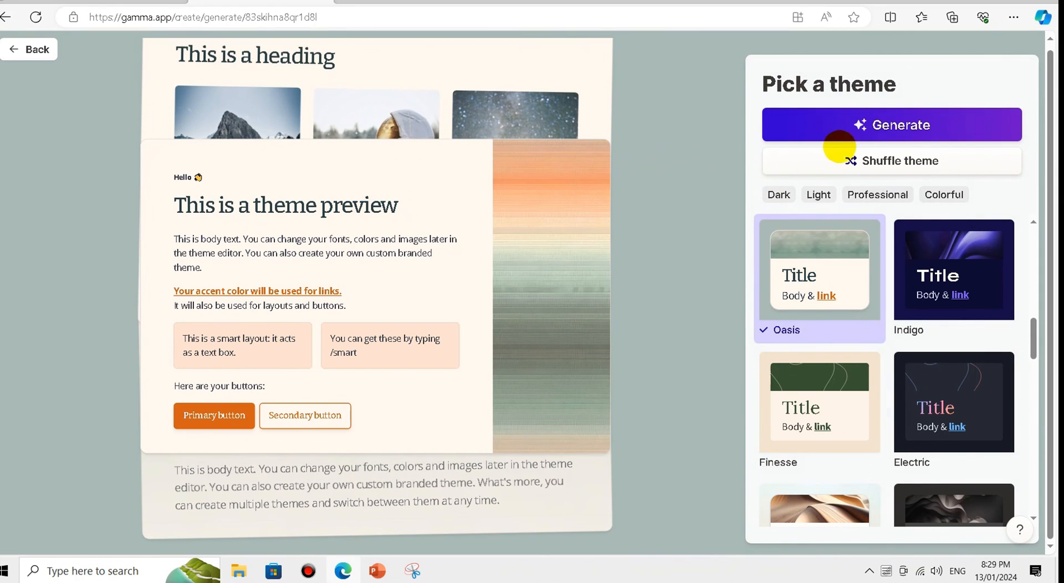
{"action": "left_click", "coordinate": [873, 124]}
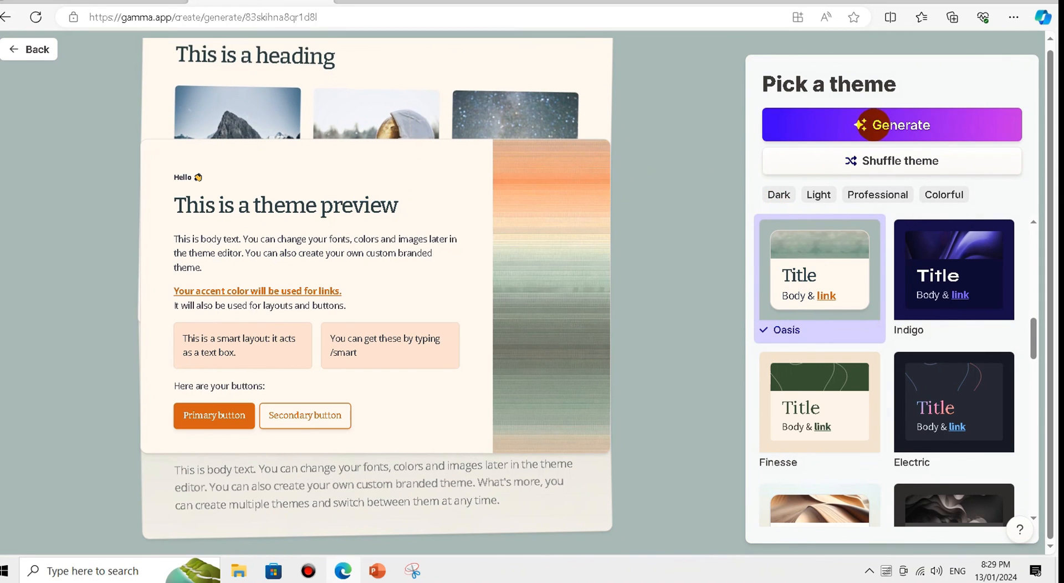